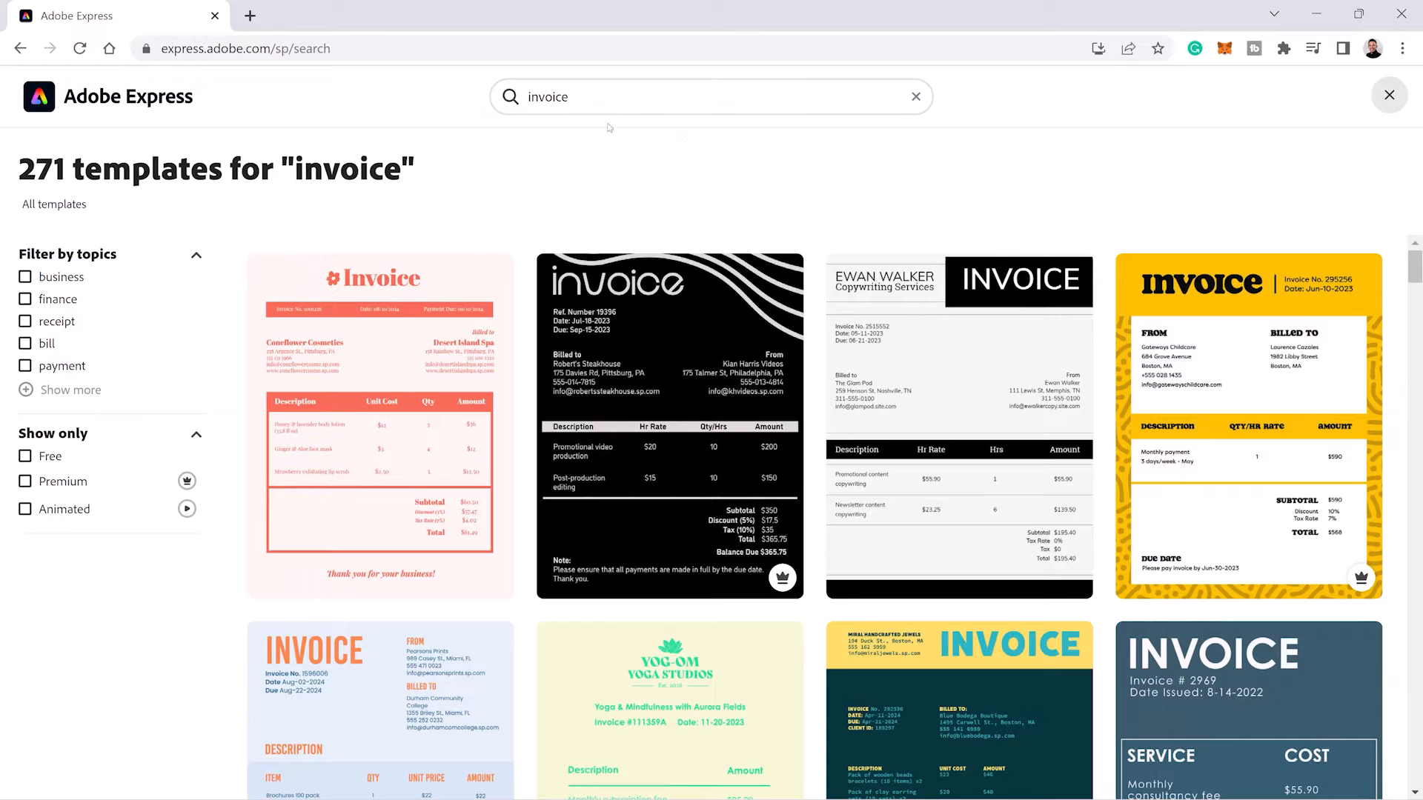
Step: Open the black-and-white Copywriting Services invoice template for editing and bring up its color options
click(962, 432)
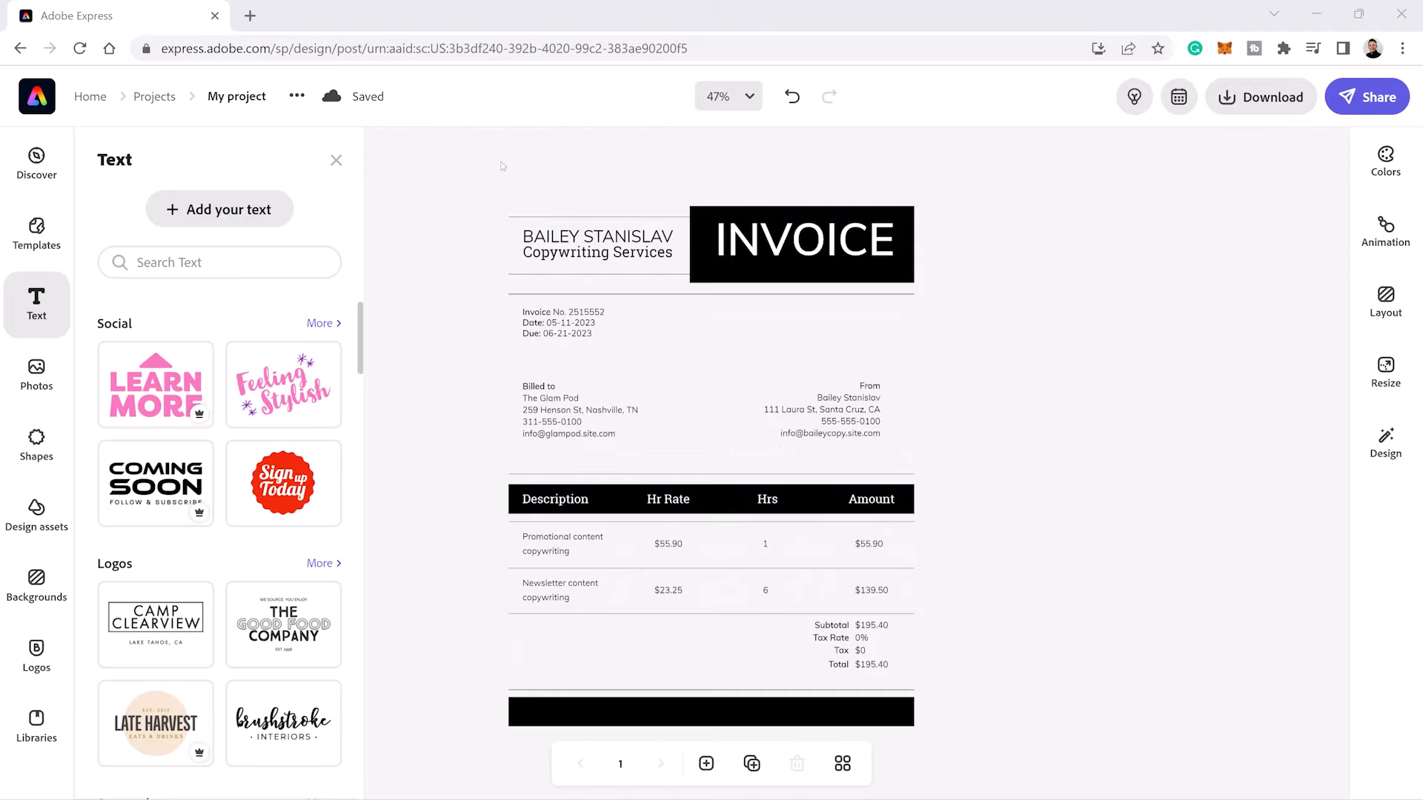
click(336, 160)
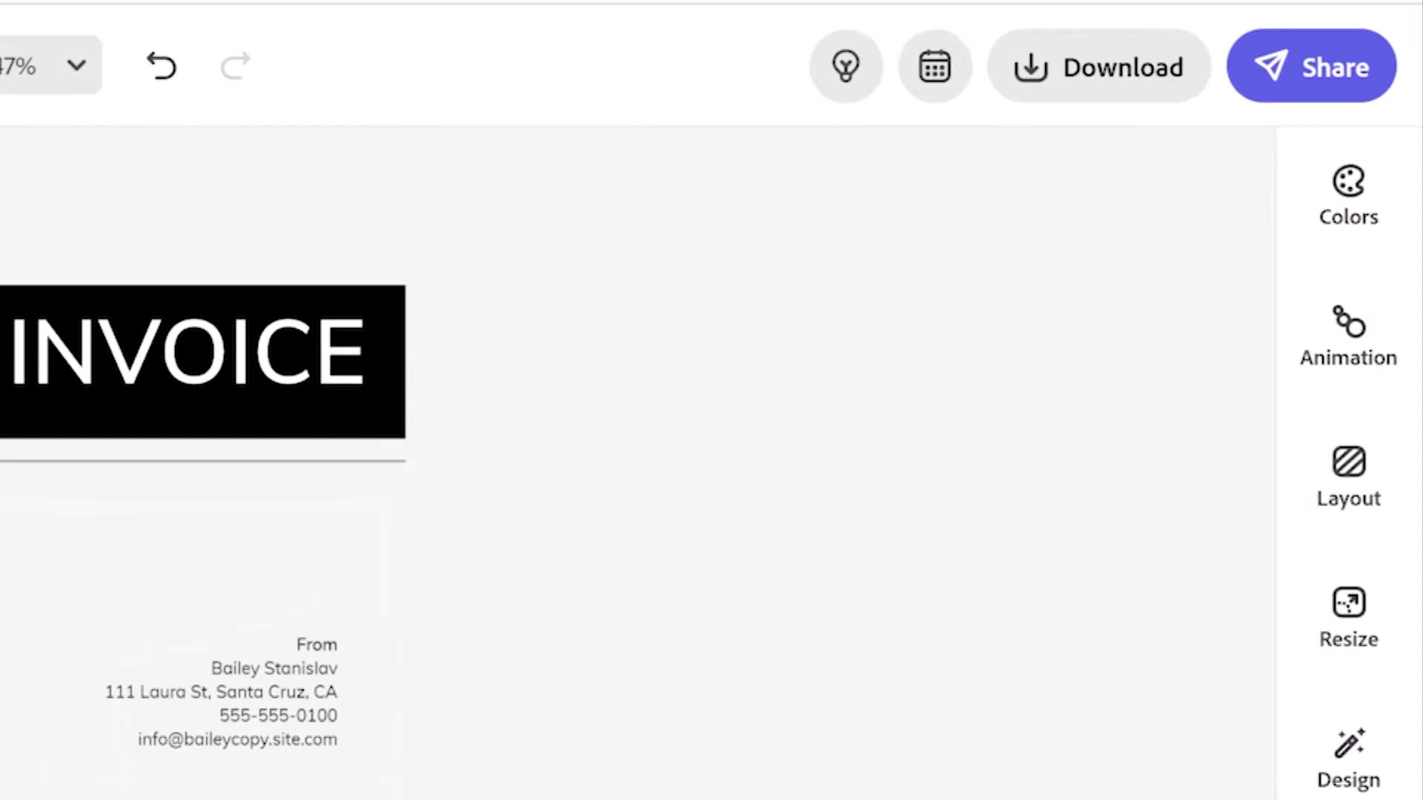
click(1371, 217)
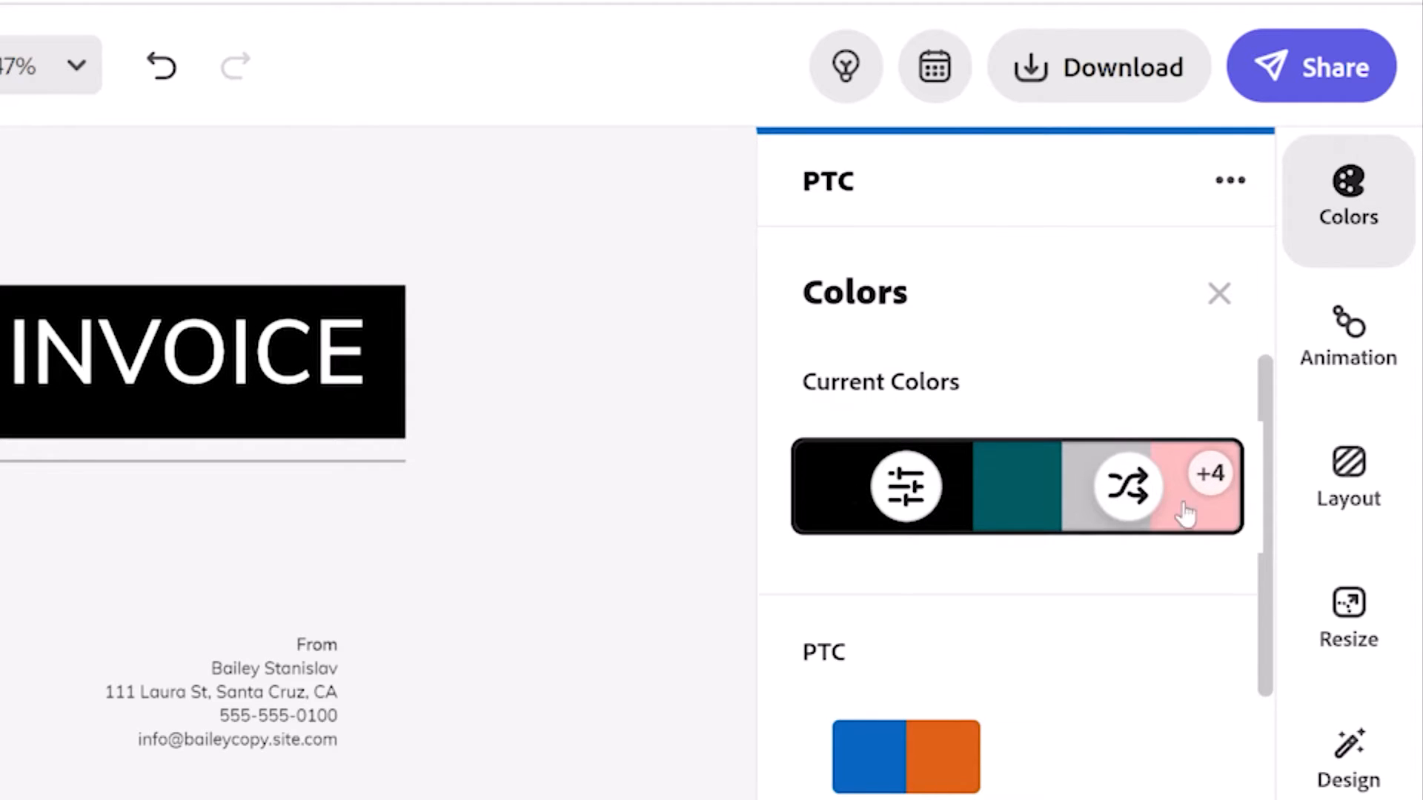
Step: Try recoloring the invoice's main black with the blue PTC brand color #0567C0 and the custom grey-blue #75889A
click(926, 498)
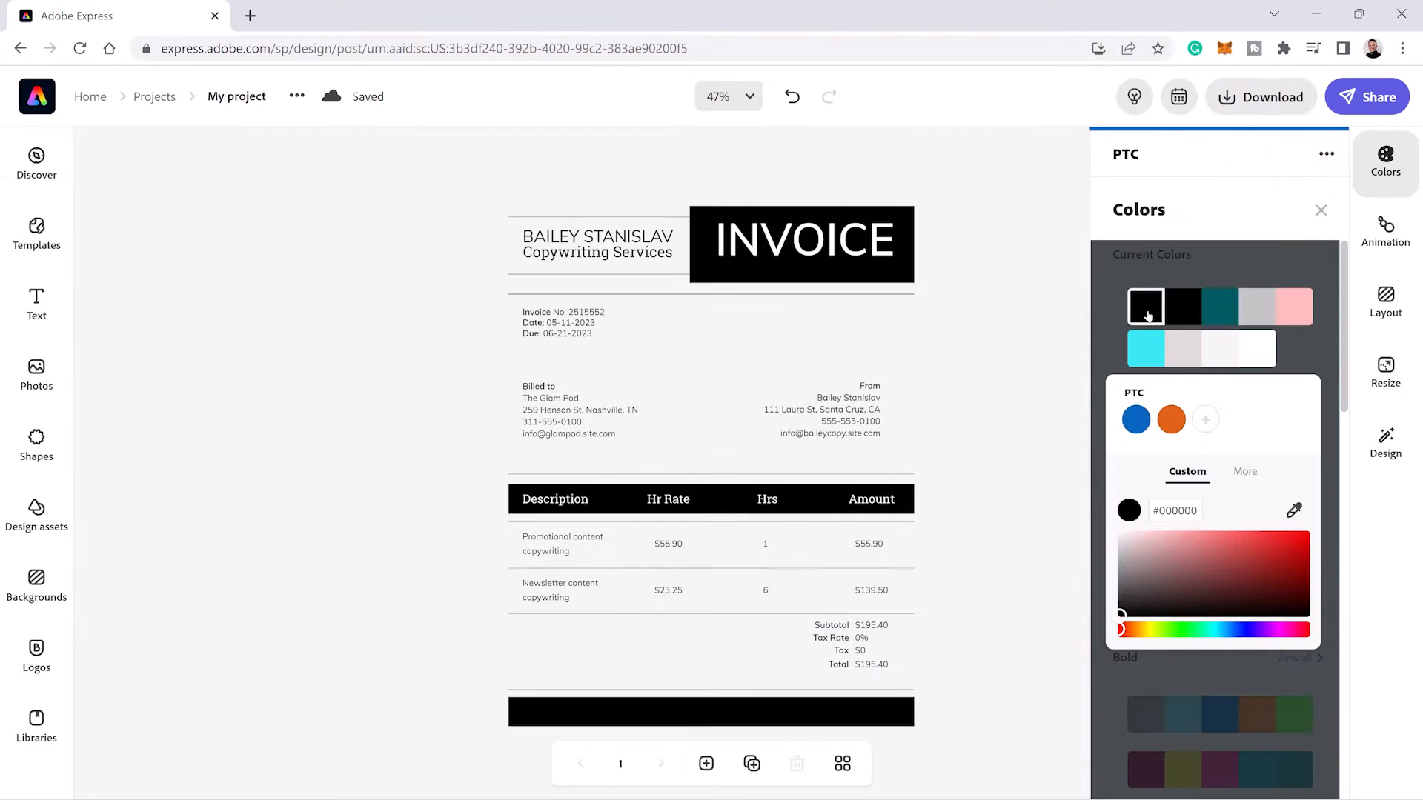
click(1136, 416)
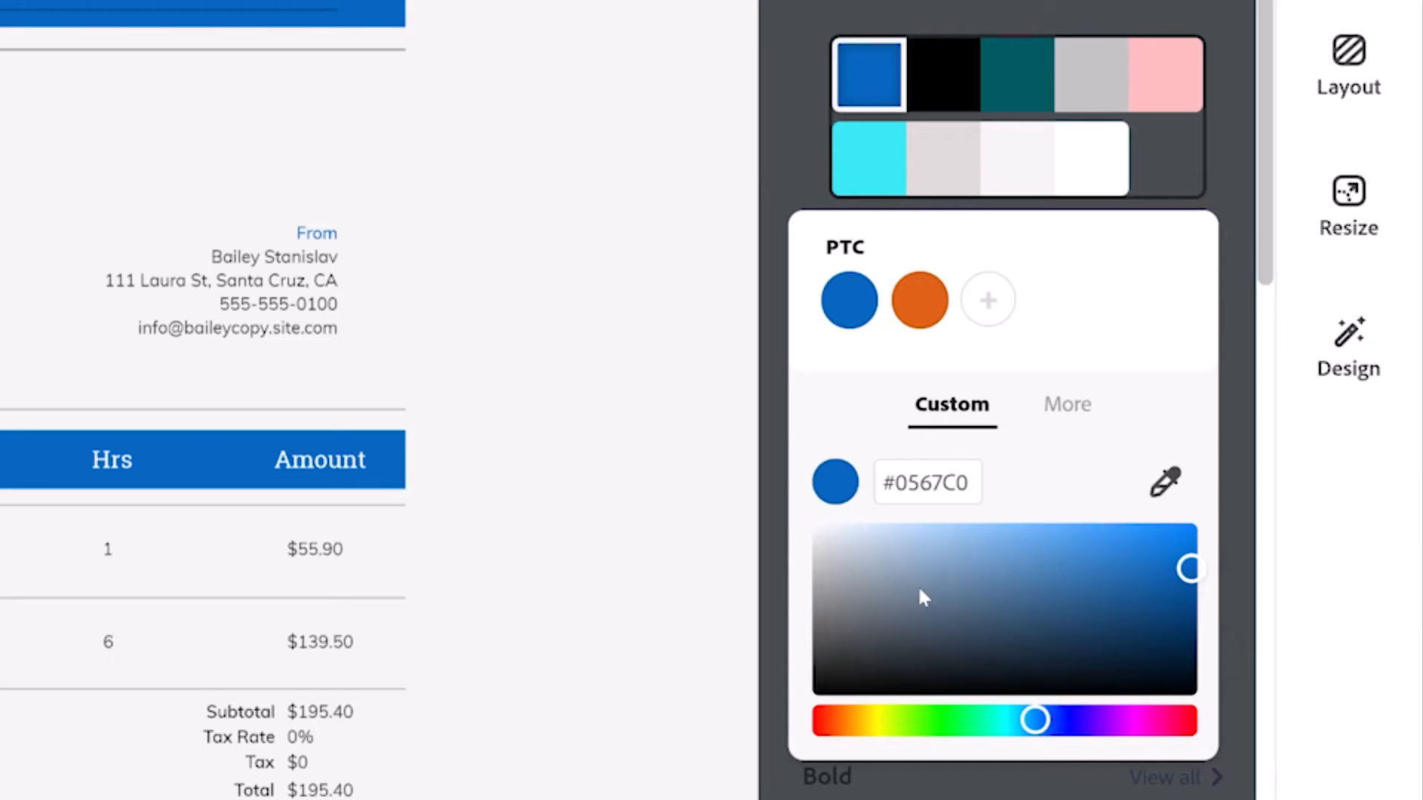
click(1160, 566)
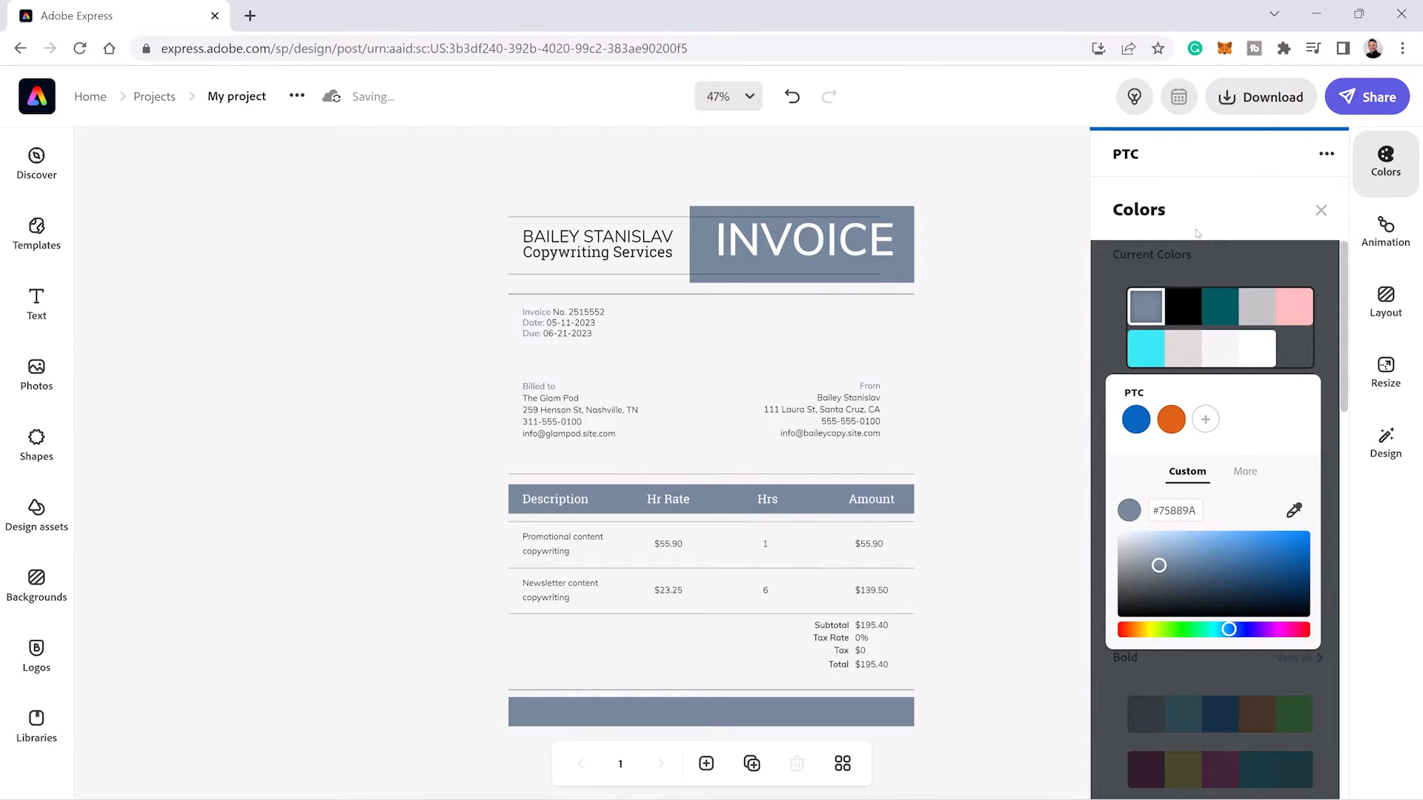
click(1197, 235)
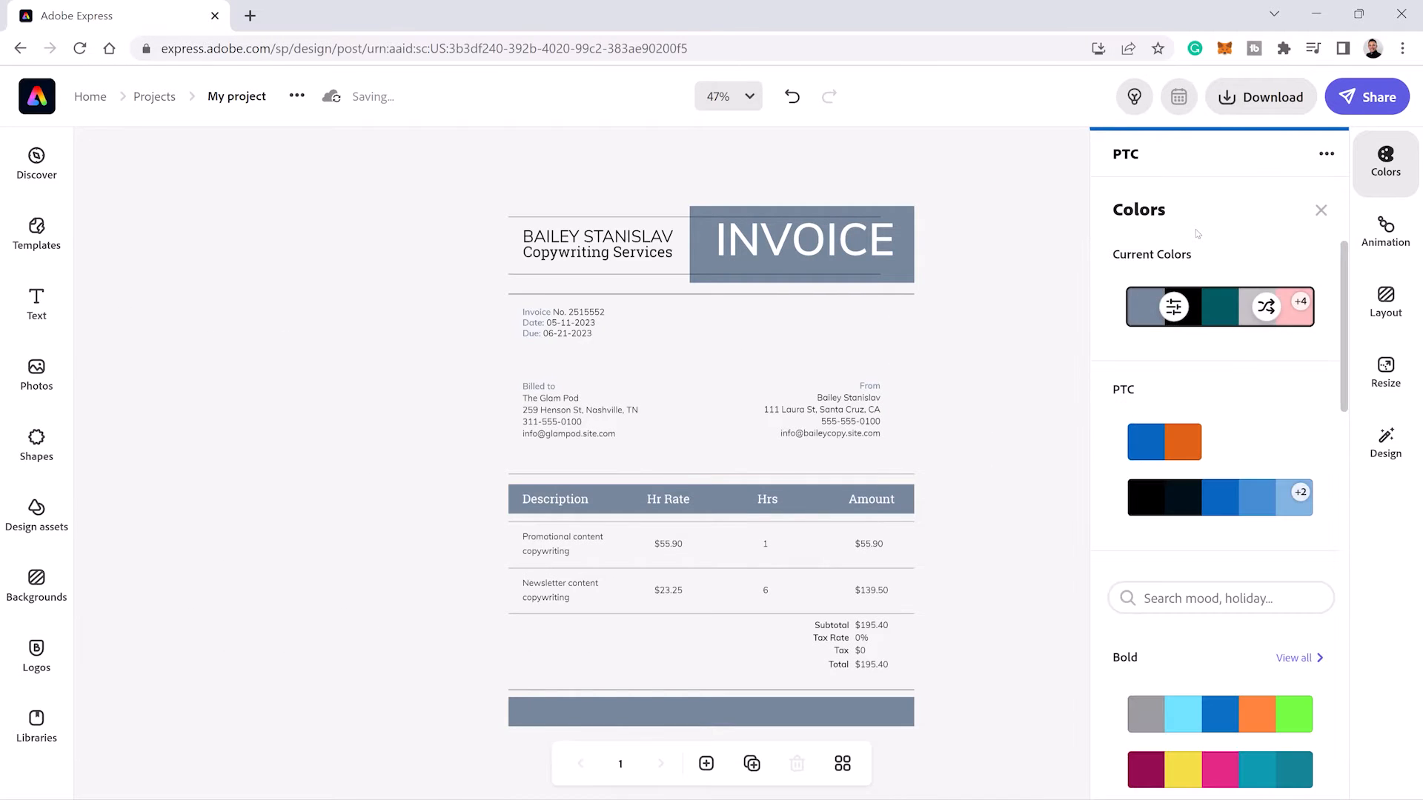
Step: Try two shuffled arrangements of the invoice's palette, and undo all the color changes back to the original black
click(1268, 310)
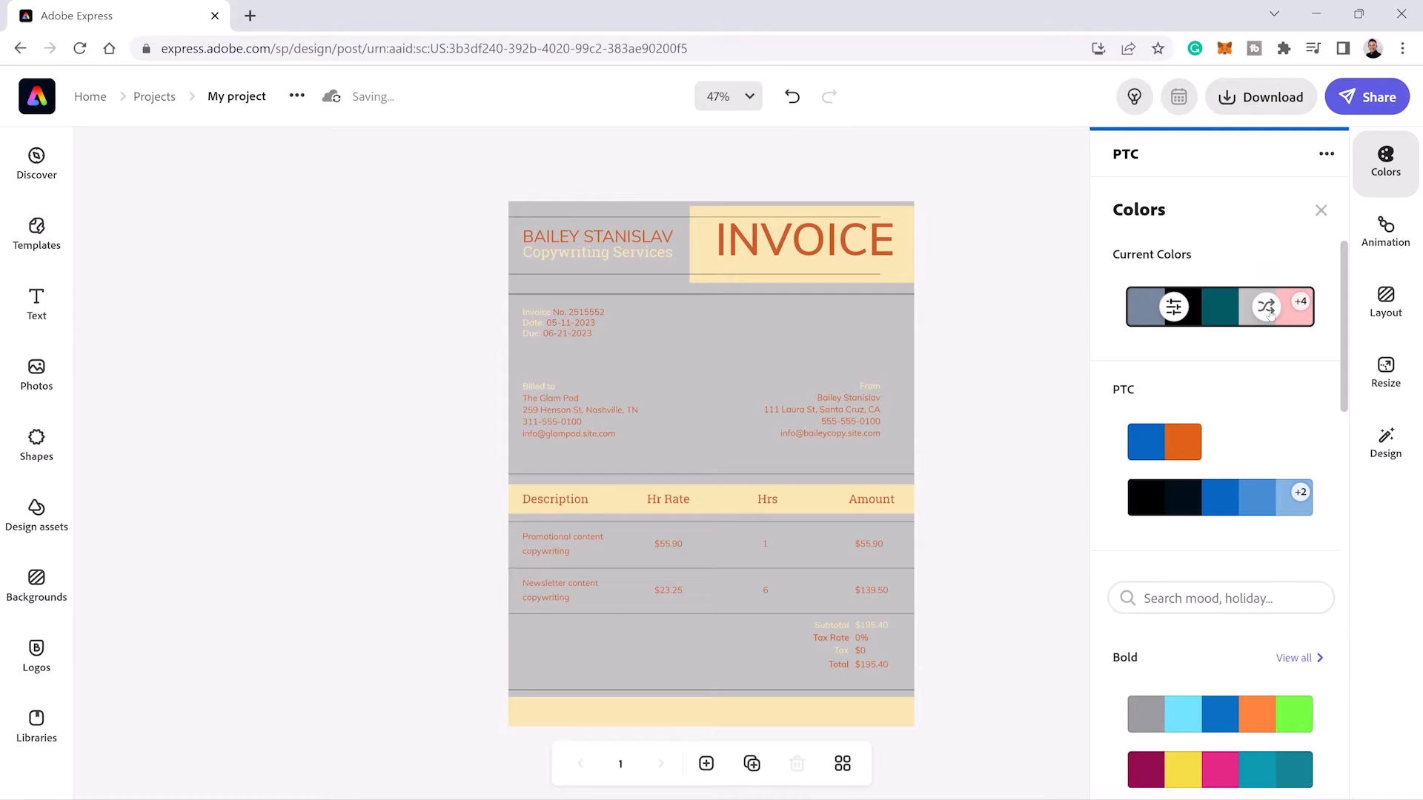
click(1268, 310)
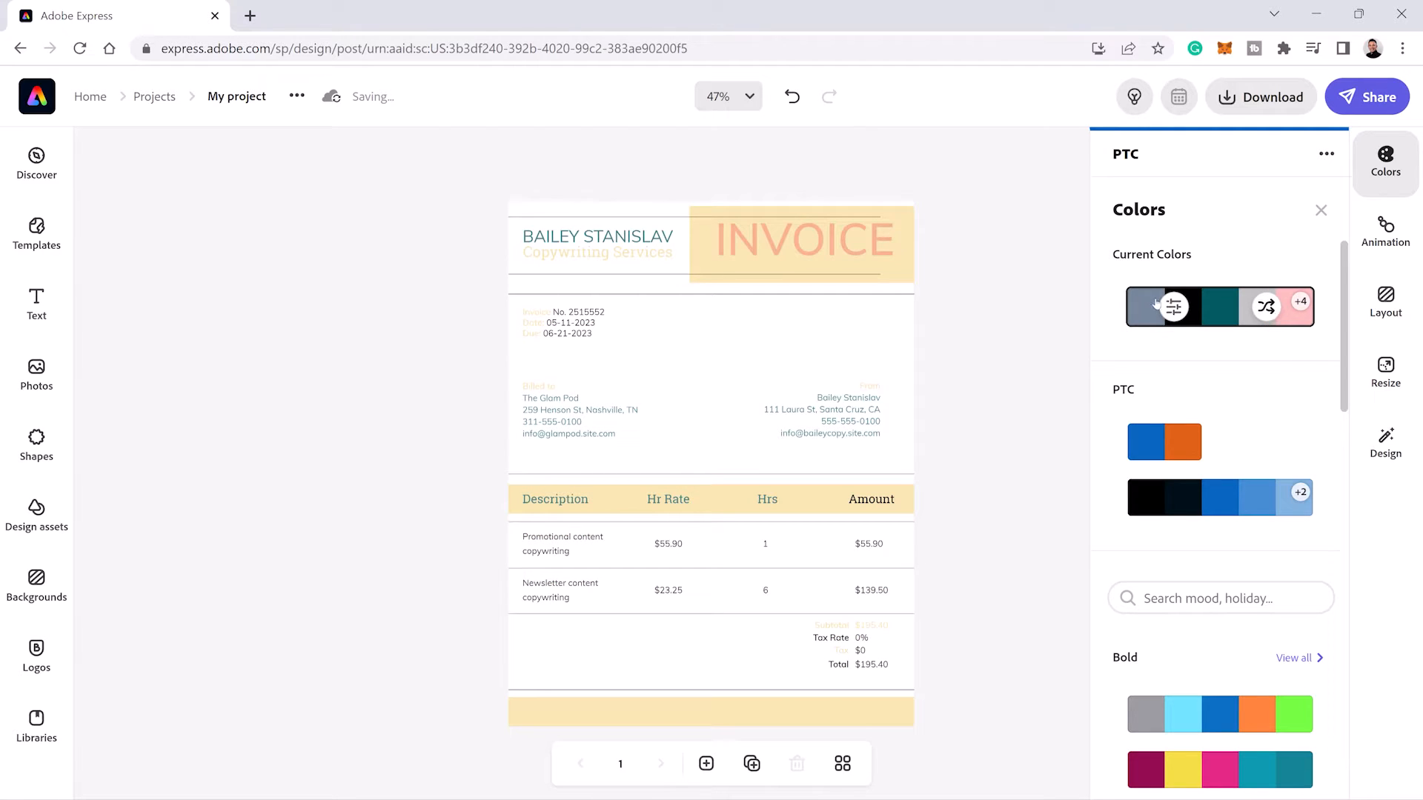
click(792, 97)
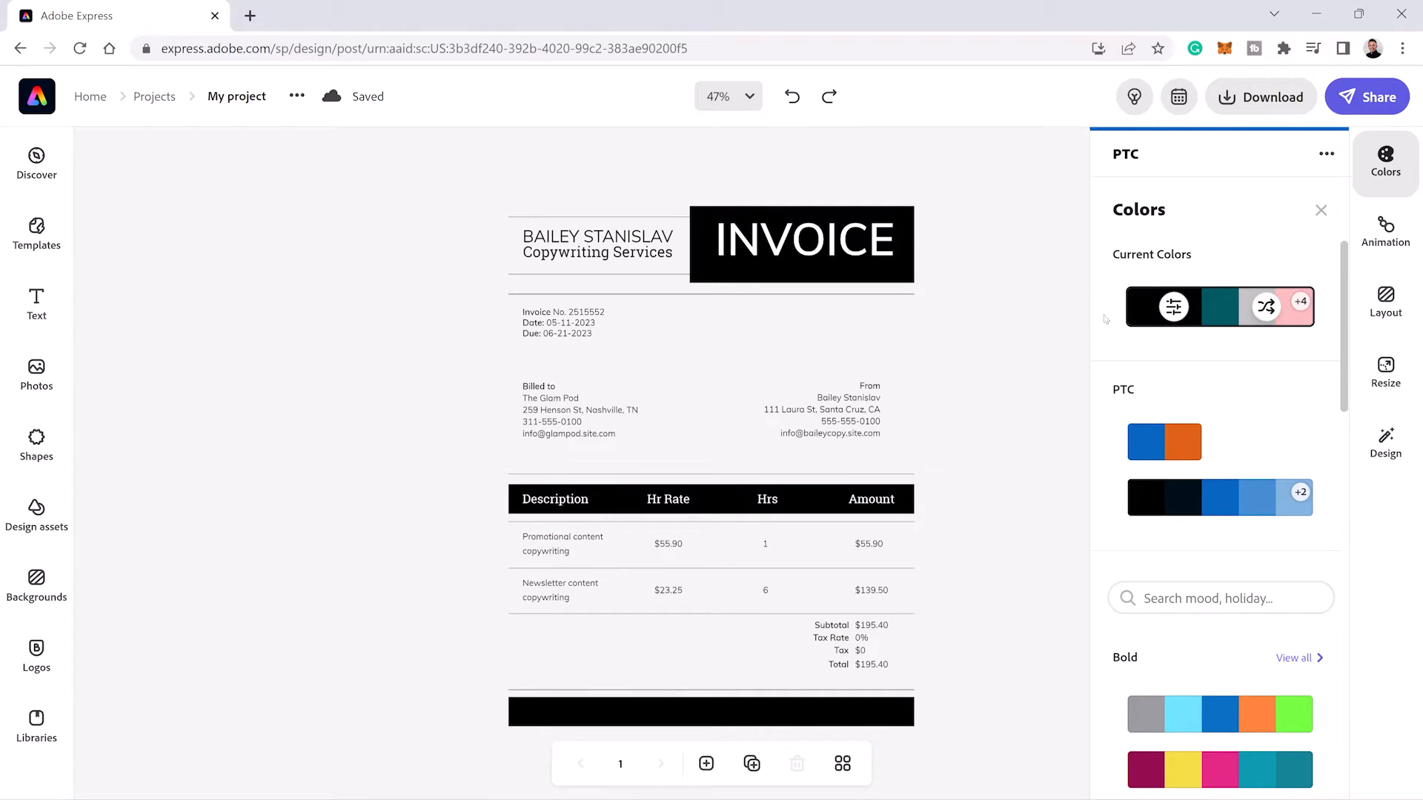
Step: Replace the first black in the invoice's current palette with the blue PTC brand color #0567C0
click(1174, 306)
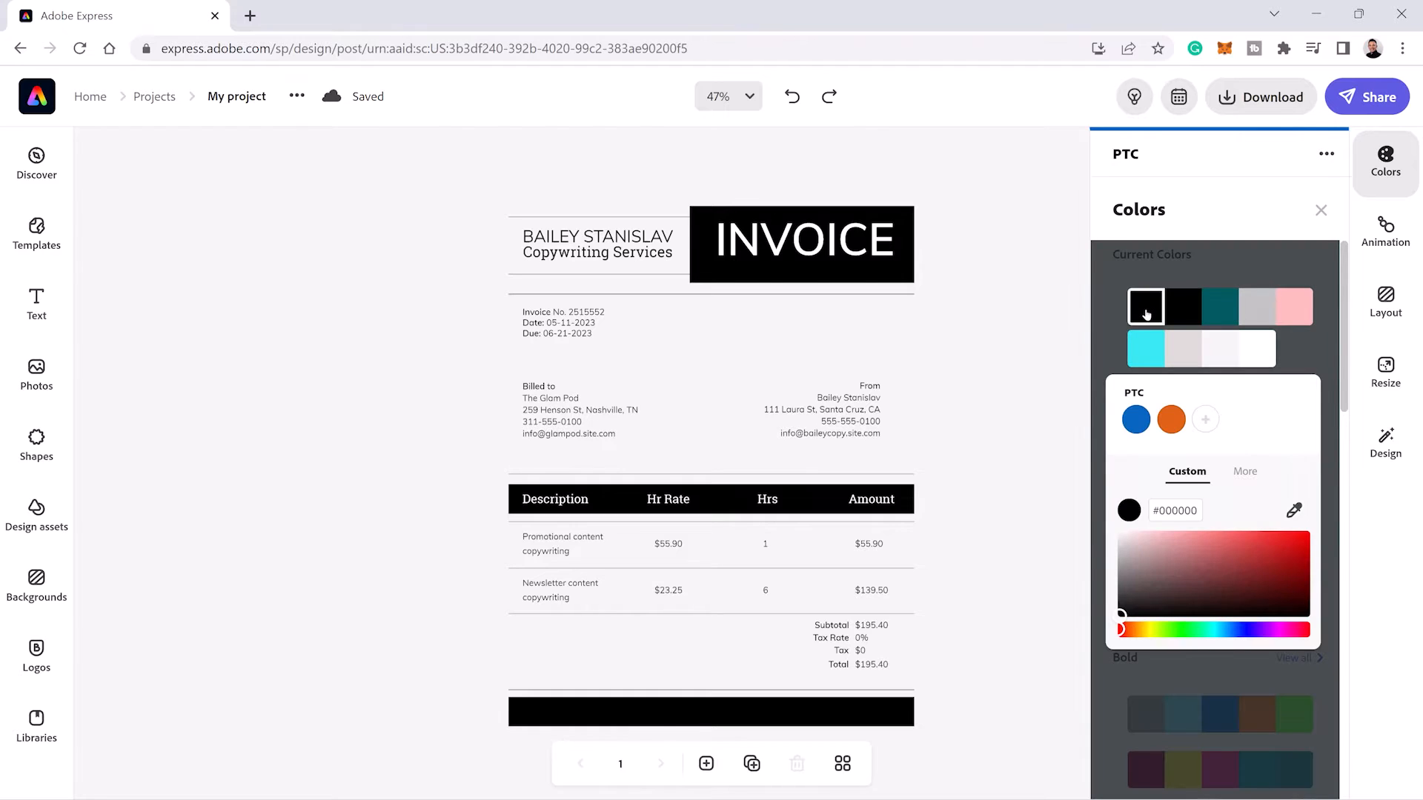
click(1137, 420)
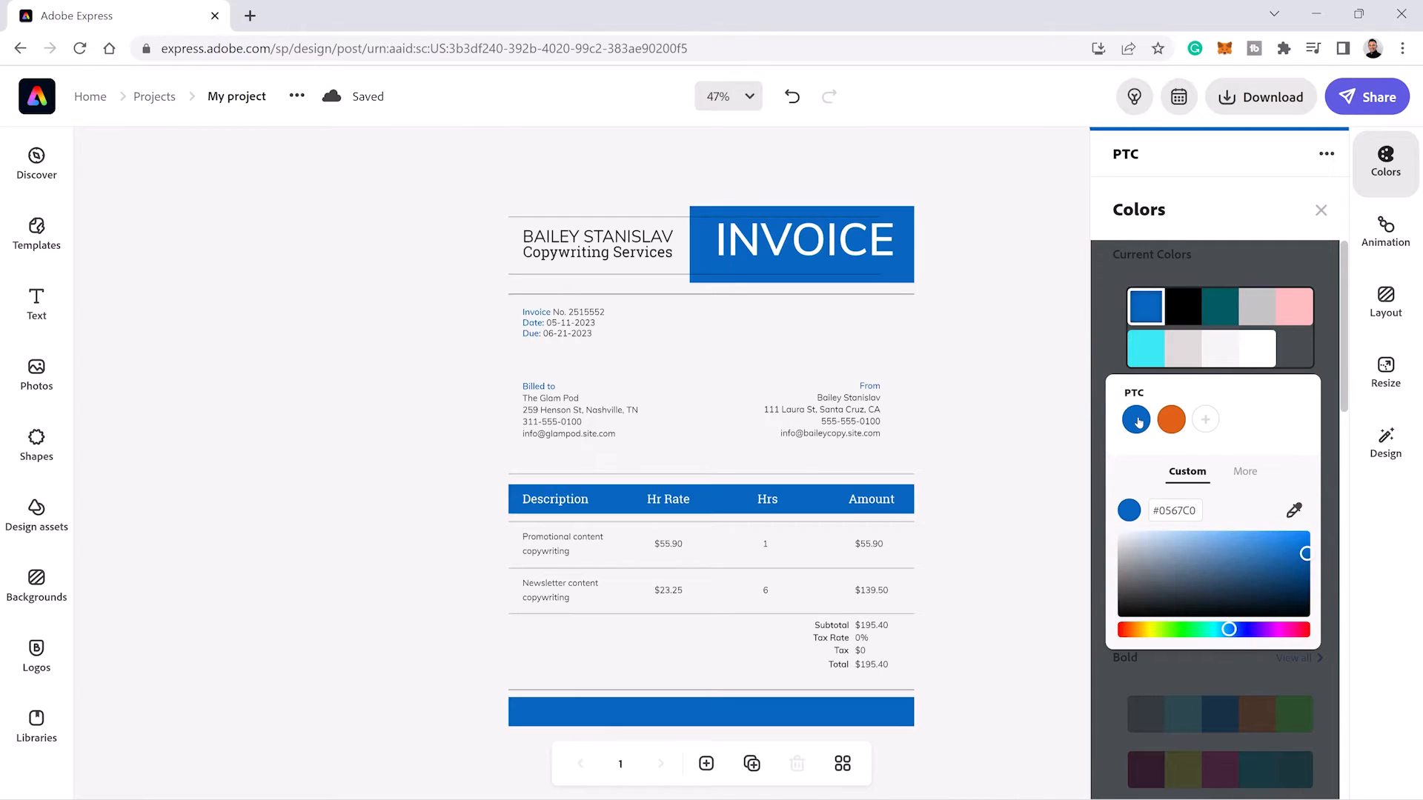
click(1058, 423)
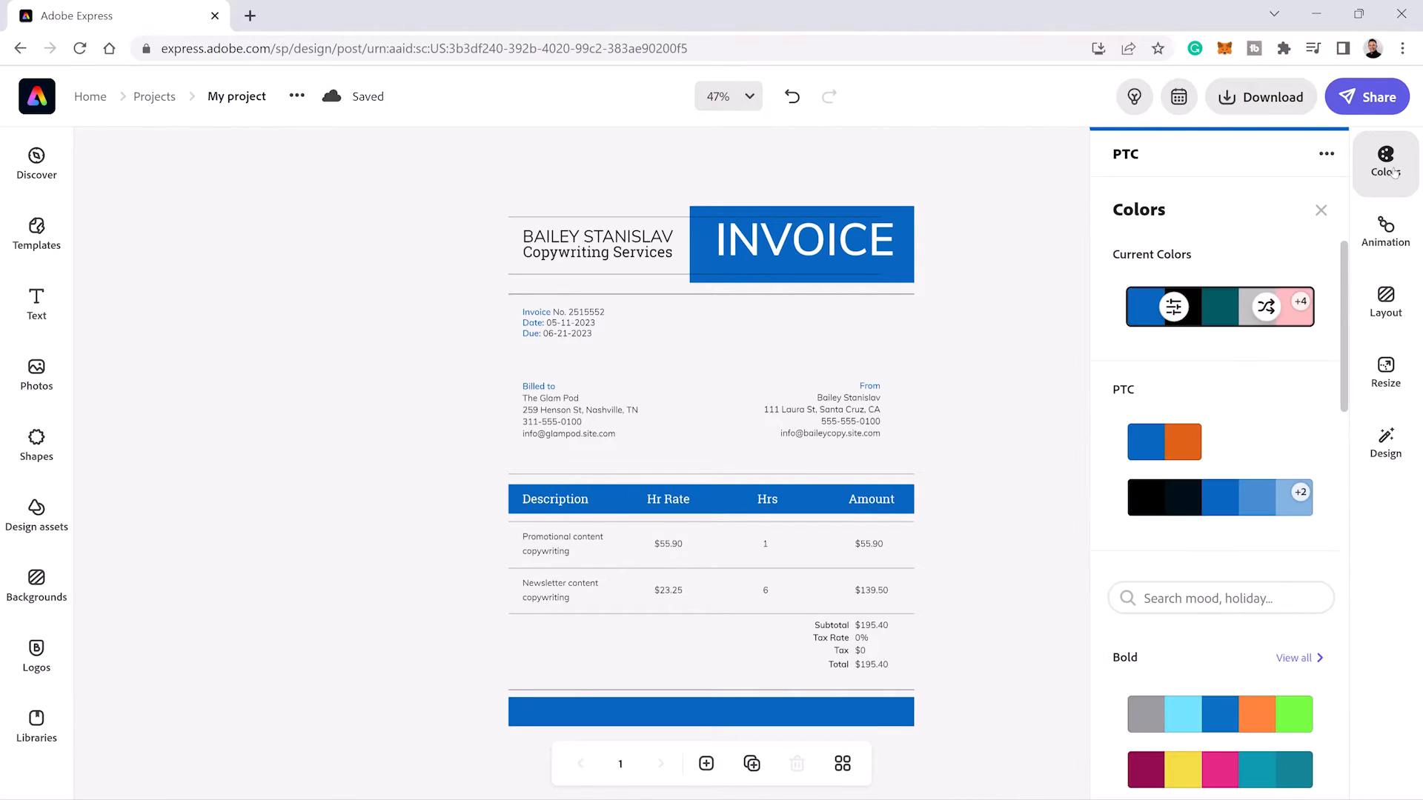
click(1083, 293)
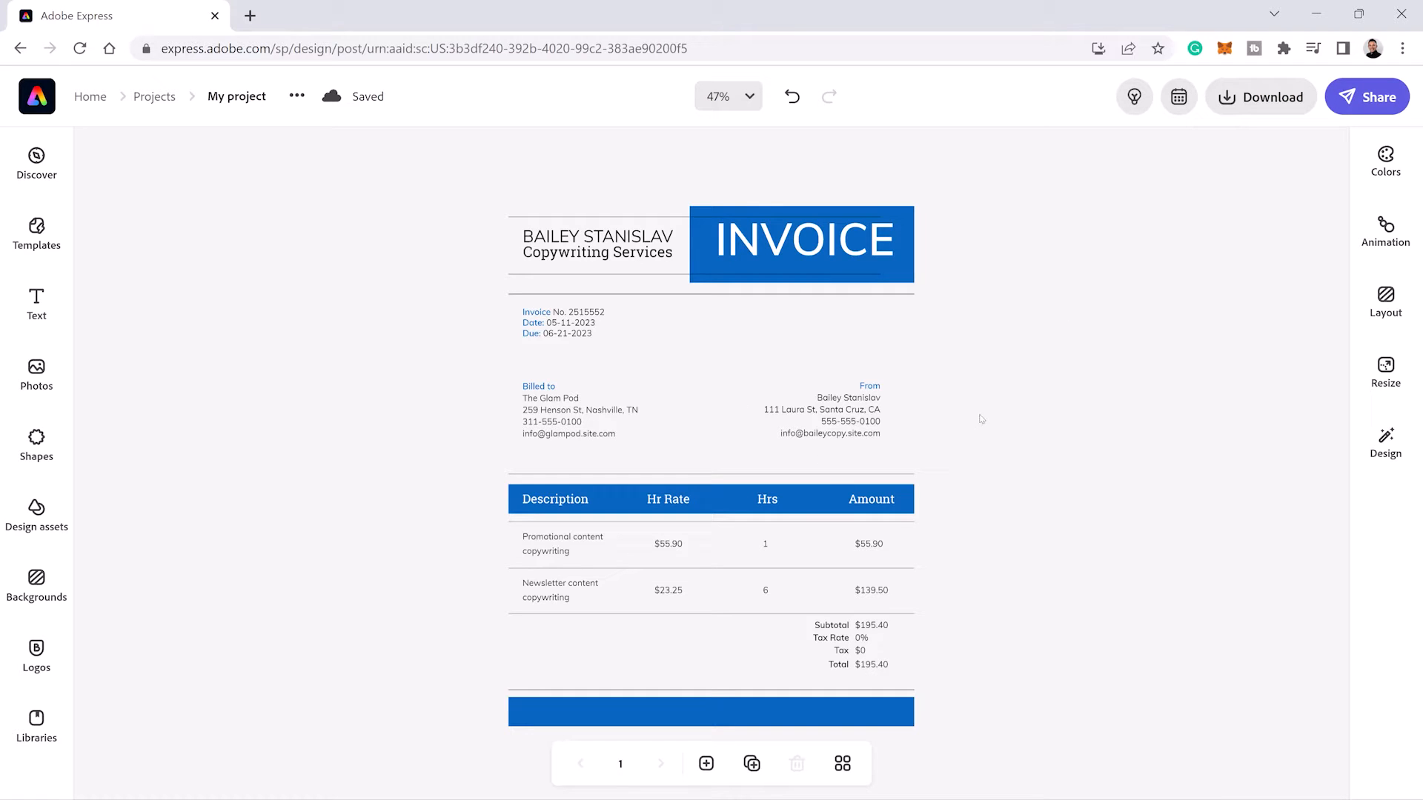
Step: Ungroup the invoice's elements and delete the lines image that crosses the header
click(666, 283)
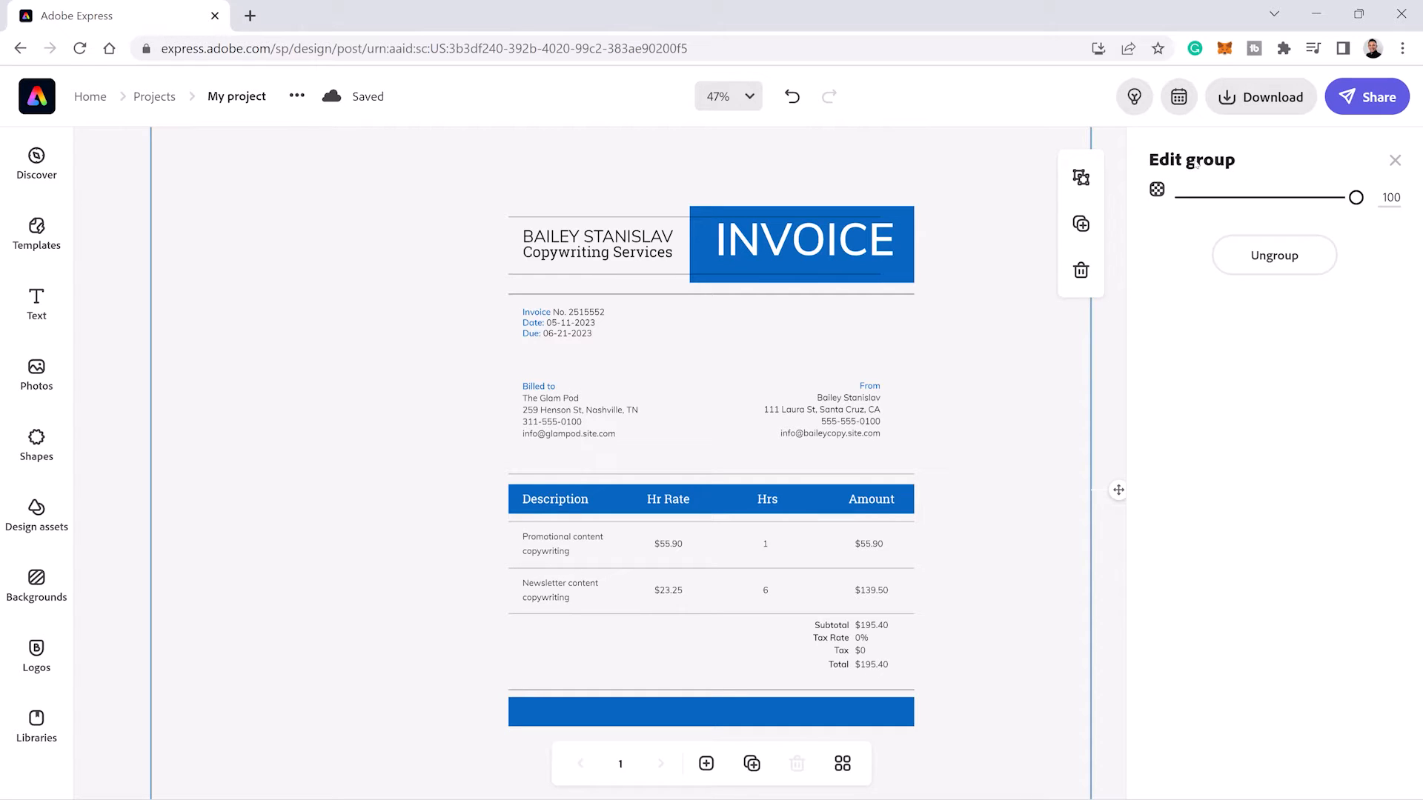
click(1269, 260)
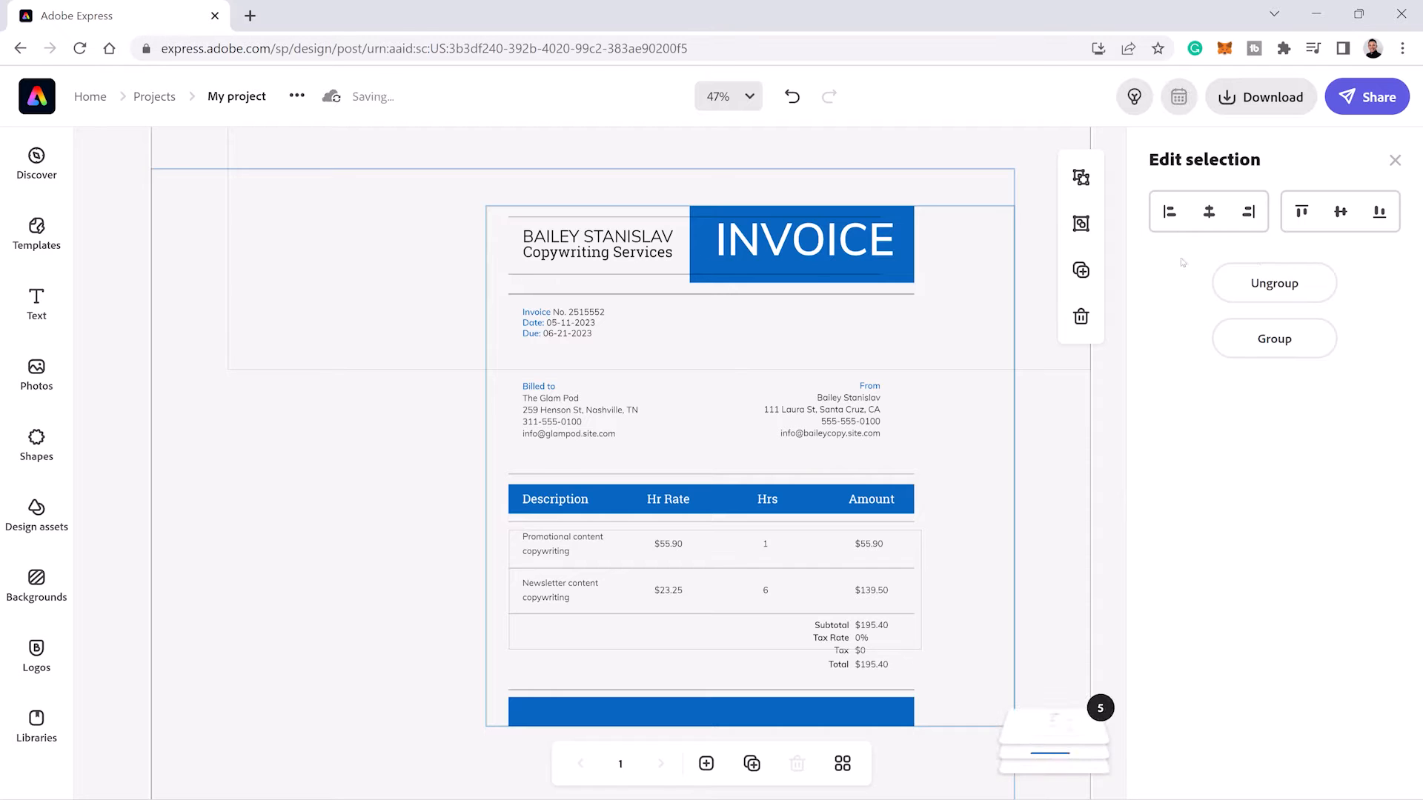
click(621, 317)
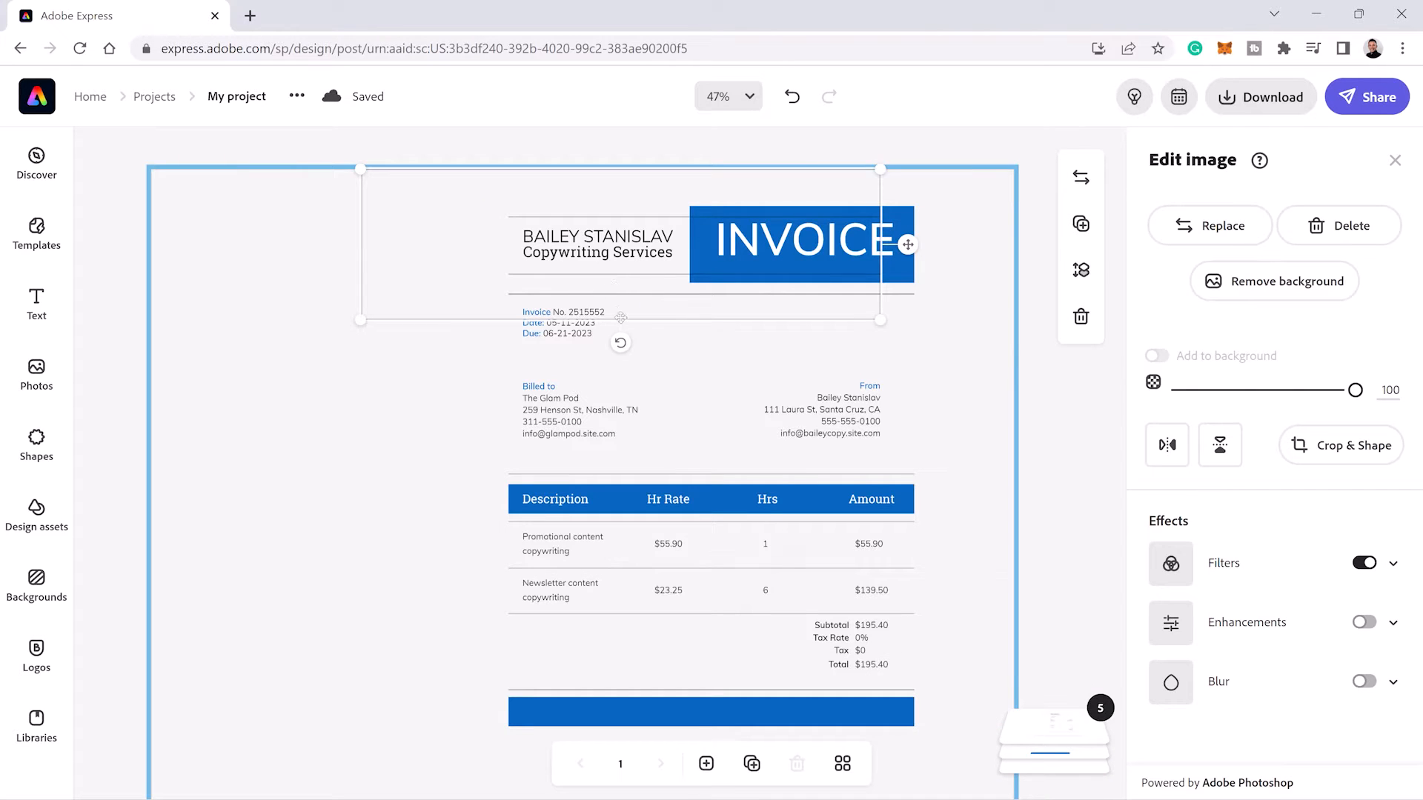
drag(621, 318, 696, 434)
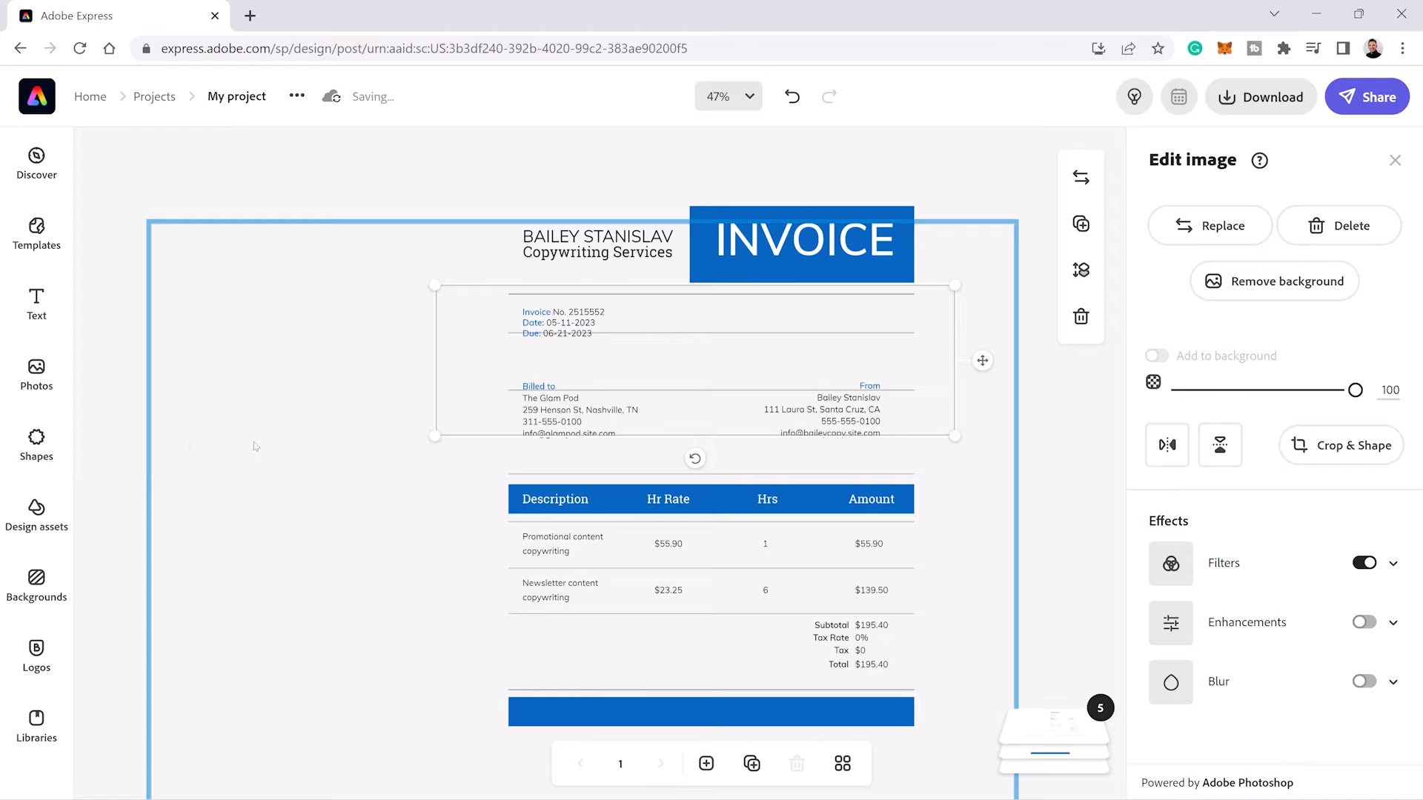
drag(806, 369, 847, 367)
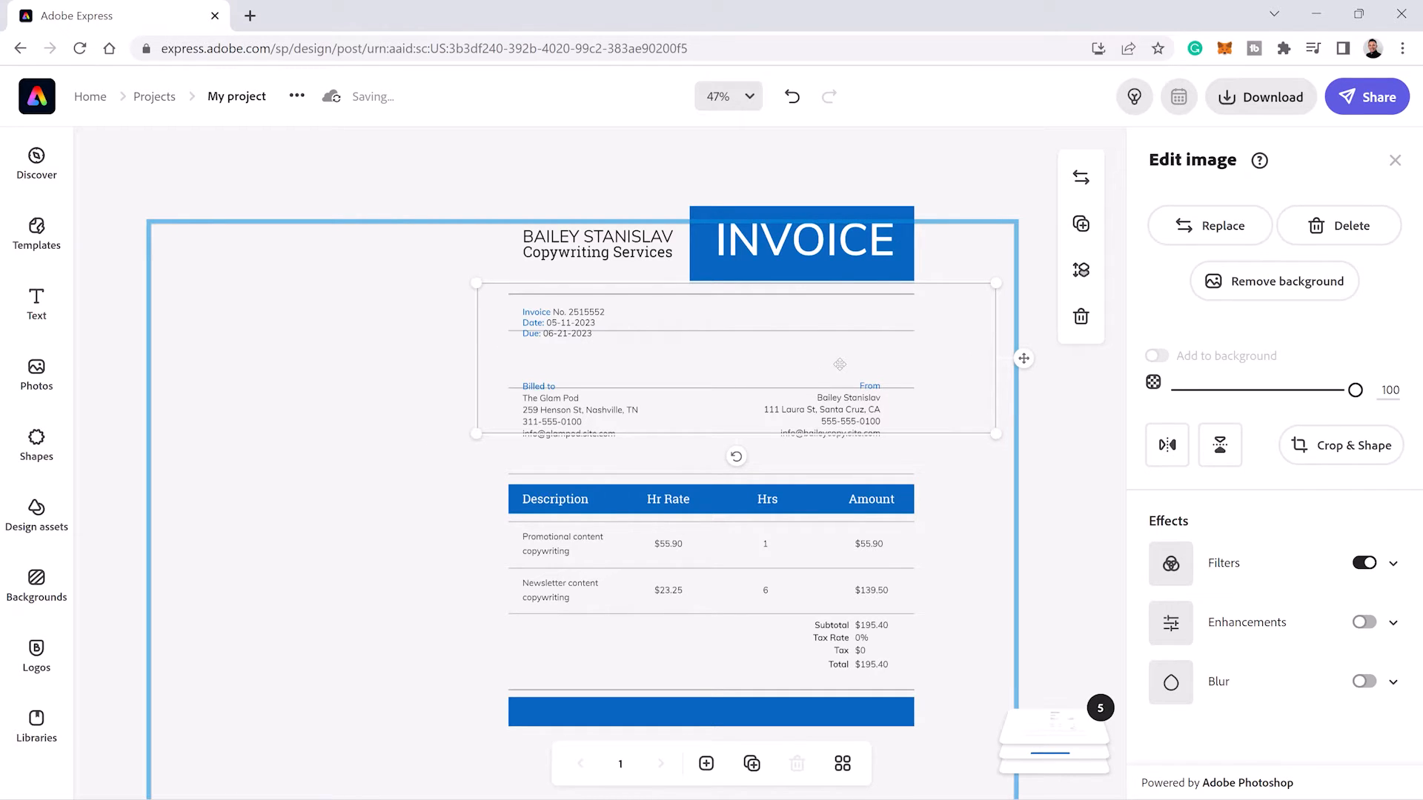
key(BackSpace)
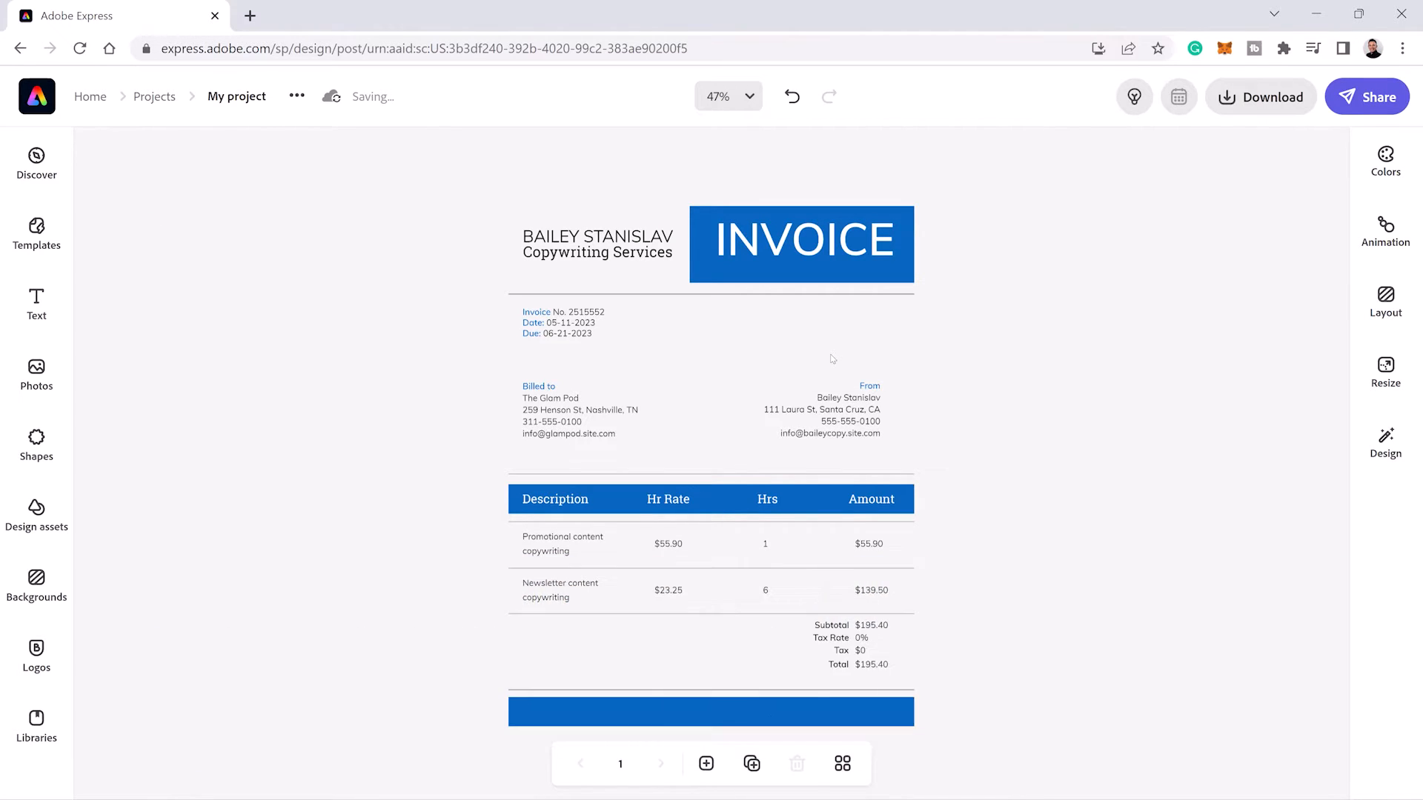
Step: Delete the line graphic below the header, ungroup the remaining elements and delete the lines image around the description table
drag(681, 296, 709, 361)
key(BackSpace)
click(691, 479)
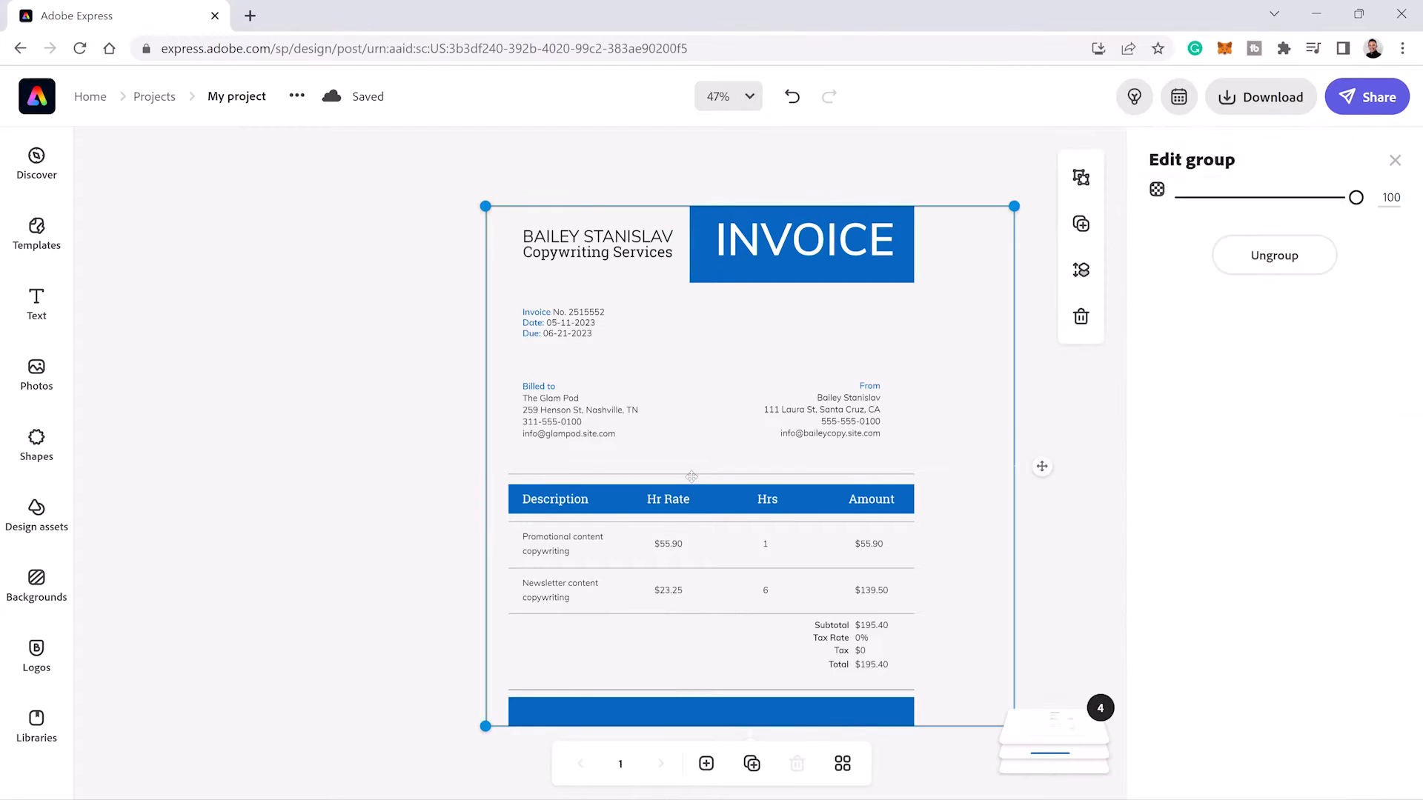
click(1245, 274)
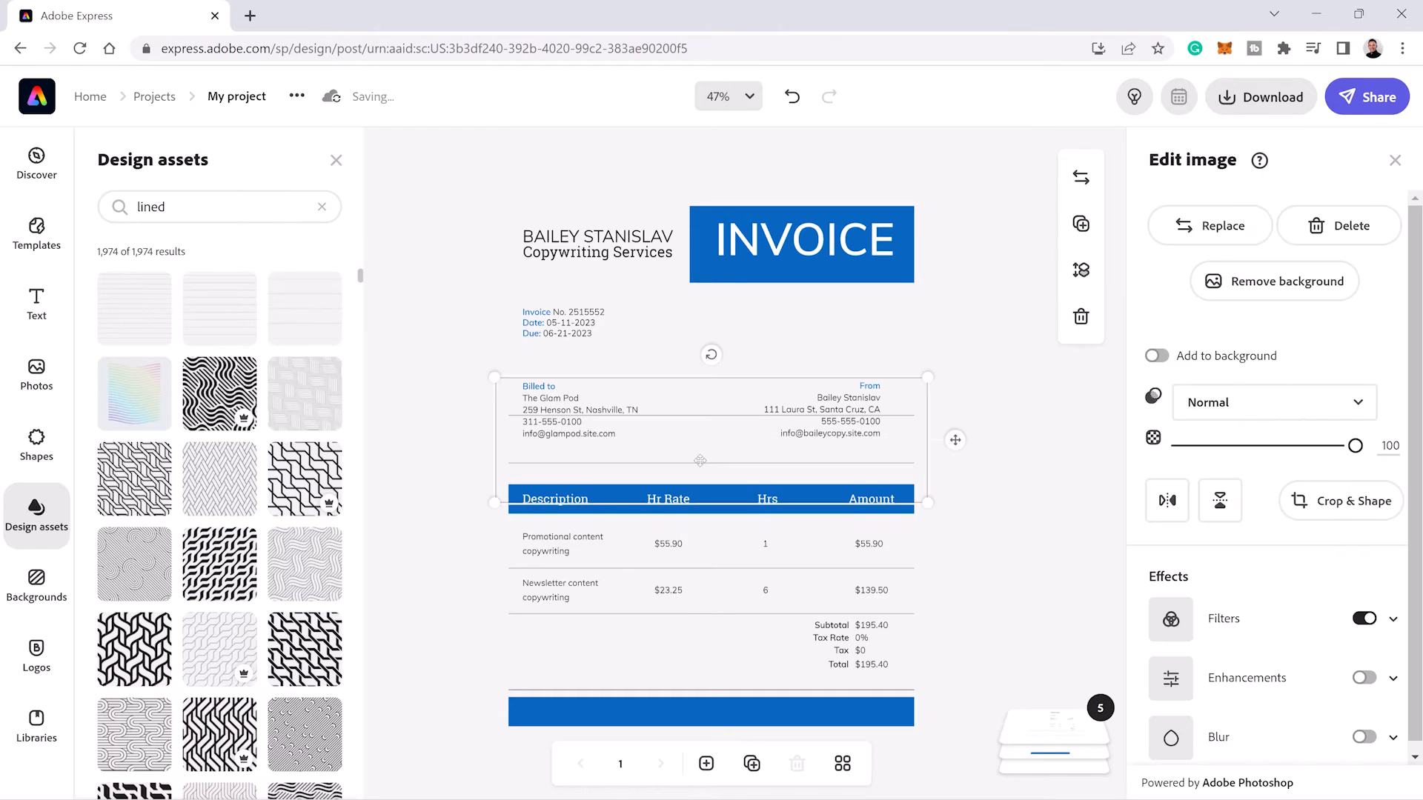
key(Delete)
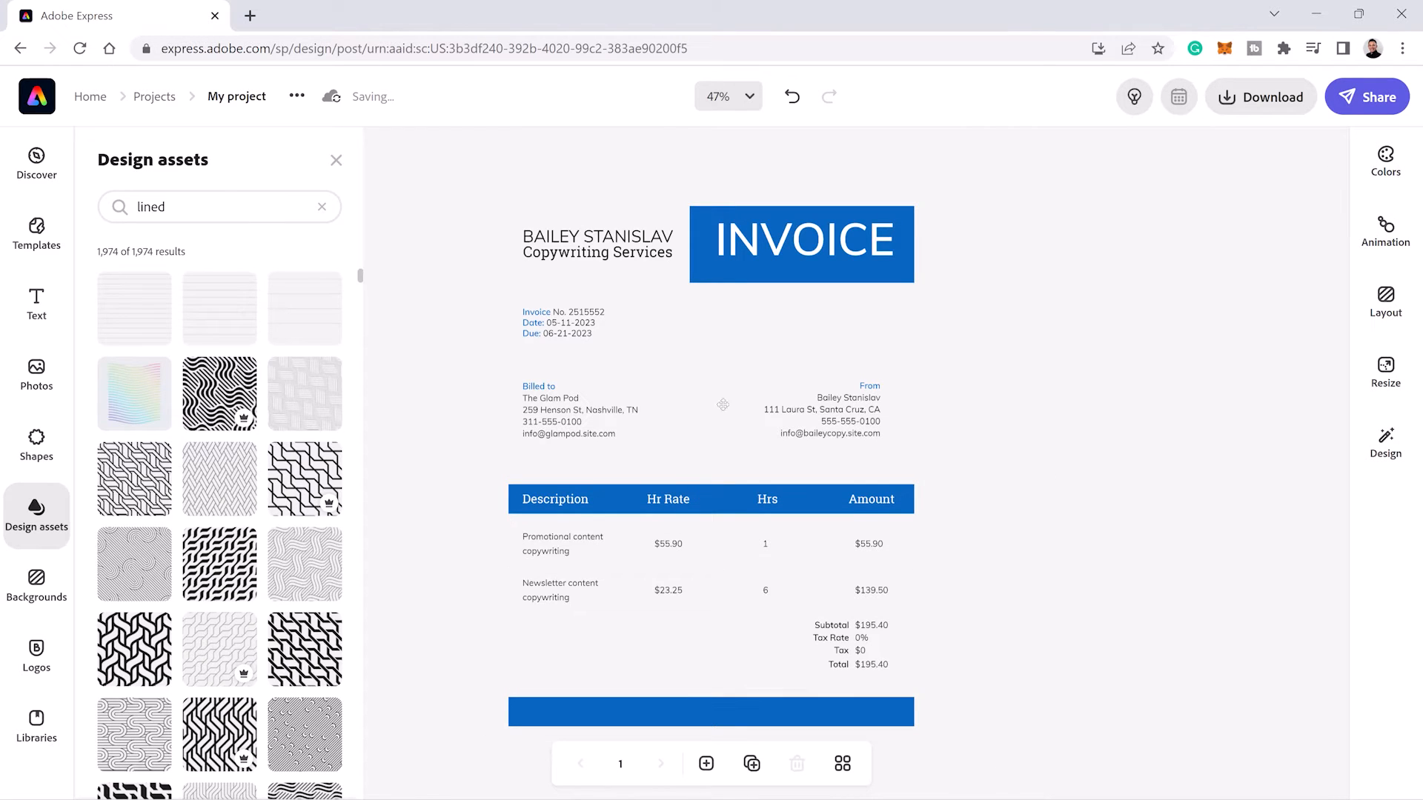
click(336, 160)
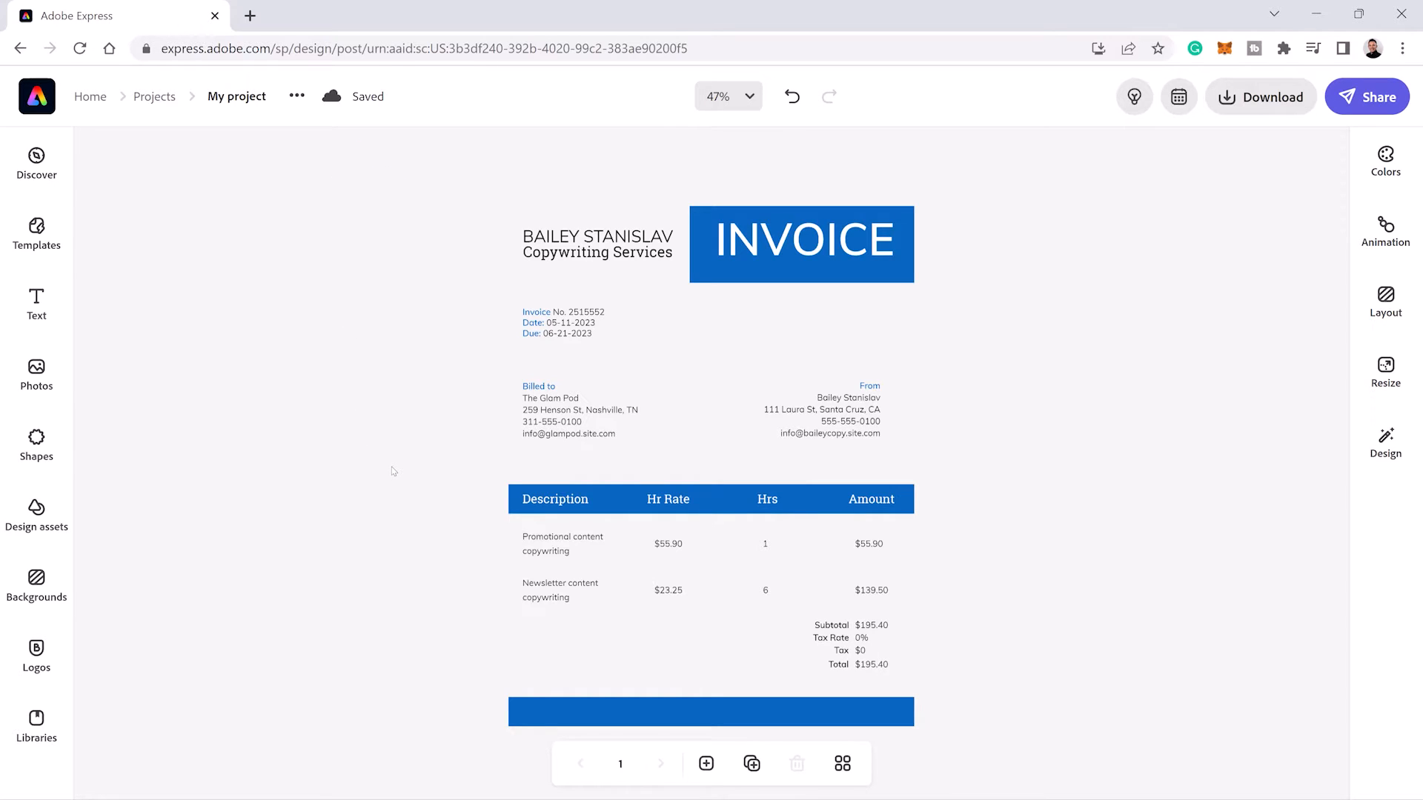
Step: Set the invoice's background to solid white #FFFFFF
click(715, 354)
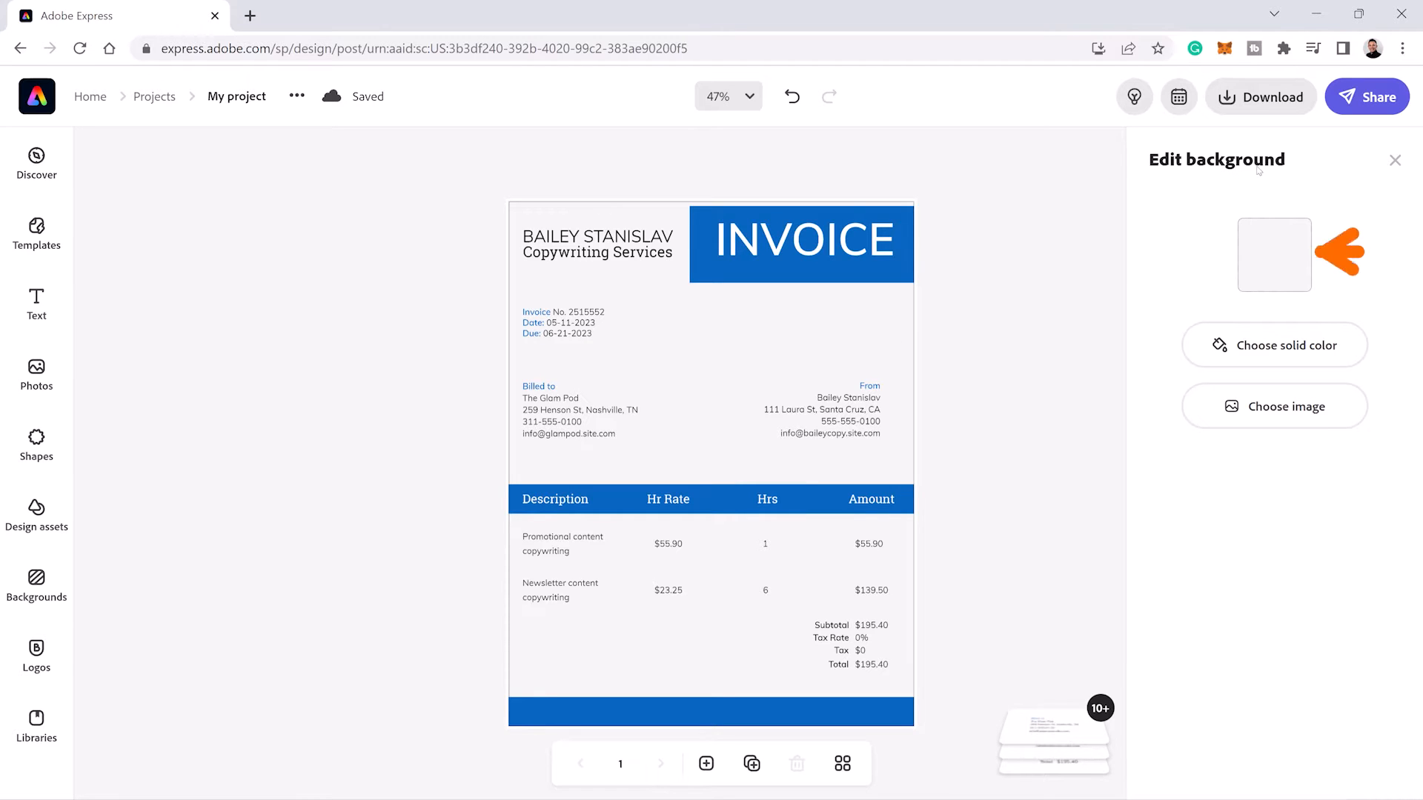
click(1274, 254)
click(1104, 346)
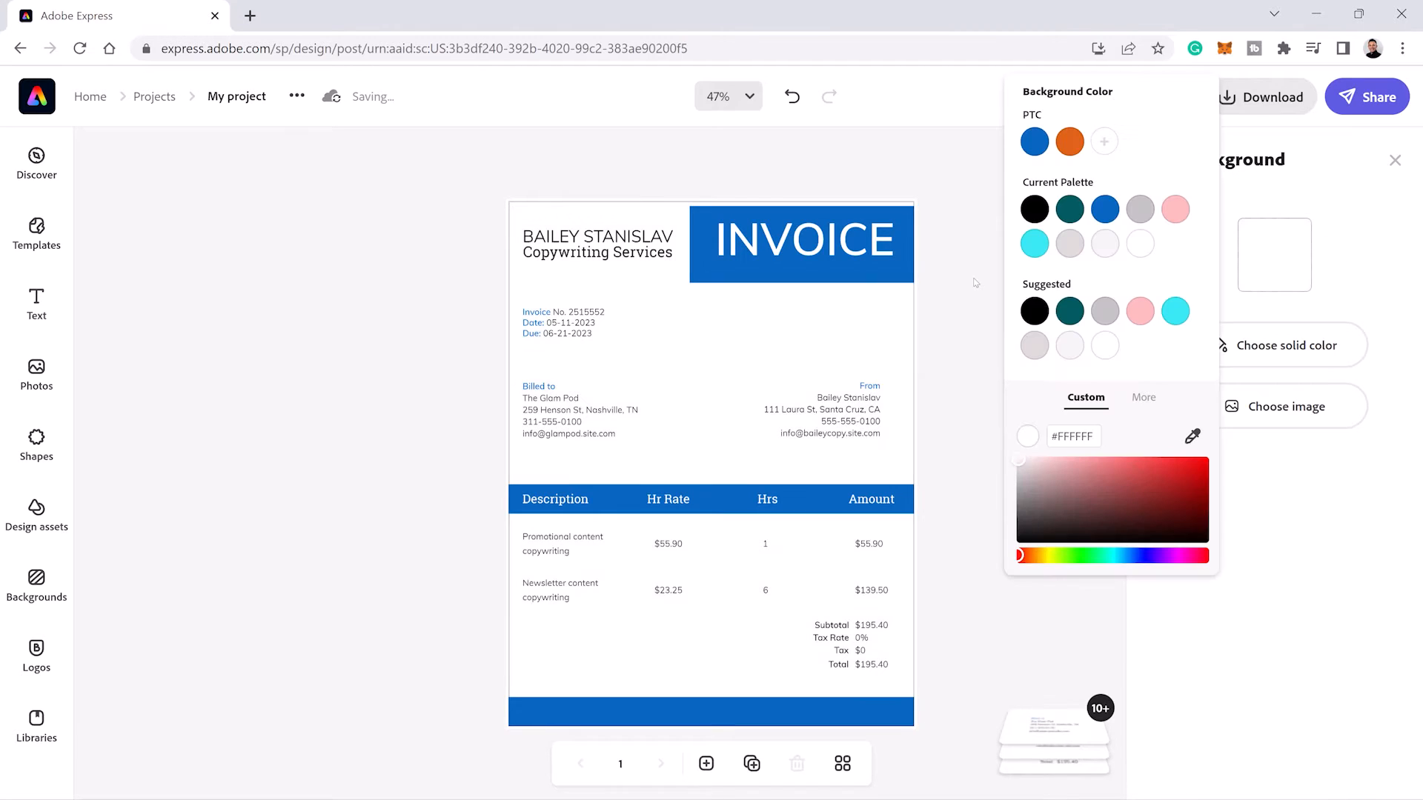
click(975, 283)
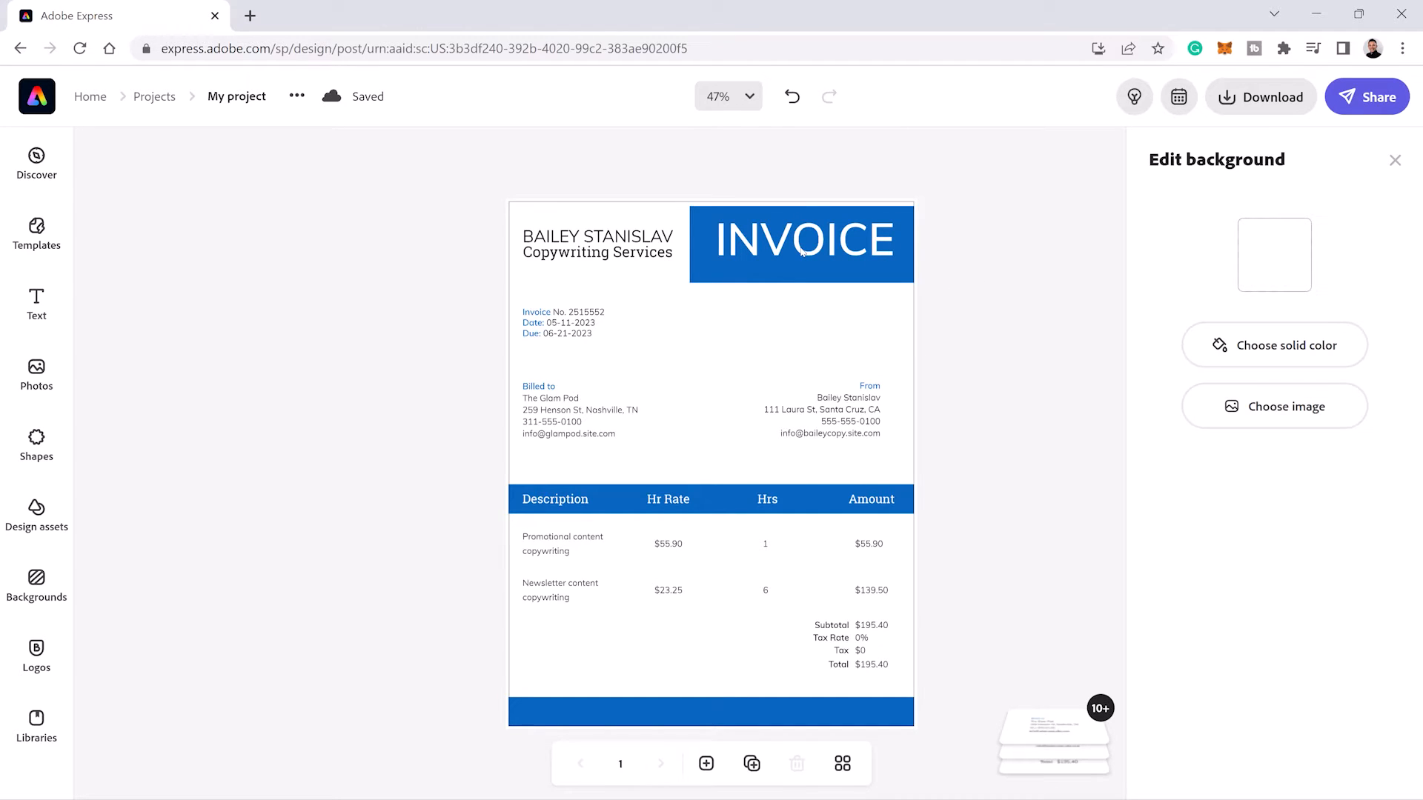
Step: Delete the INVOICE title, ungroup the remaining elements and delete the blue rectangle in the header
click(802, 252)
key(BackSpace)
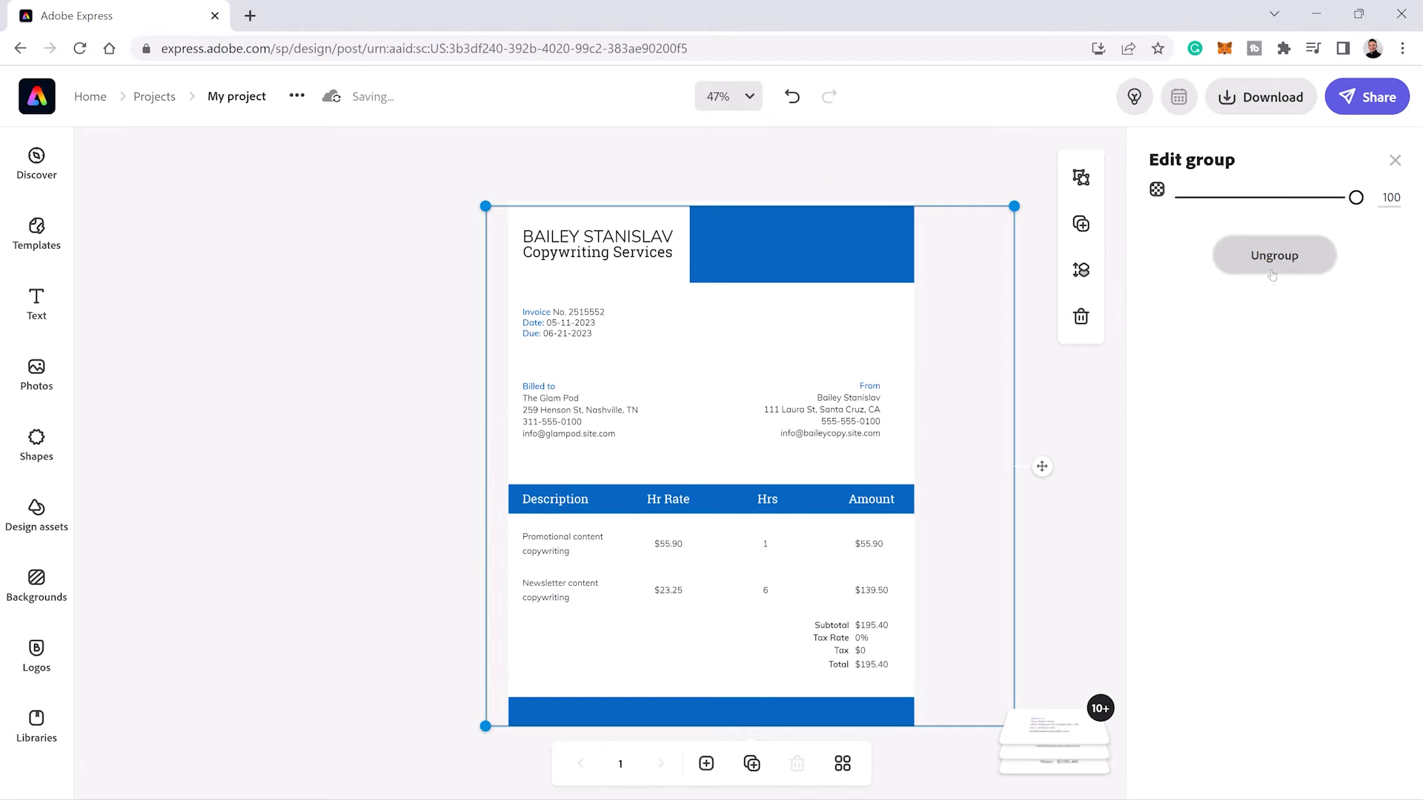
click(1273, 275)
click(884, 266)
click(885, 267)
key(Escape)
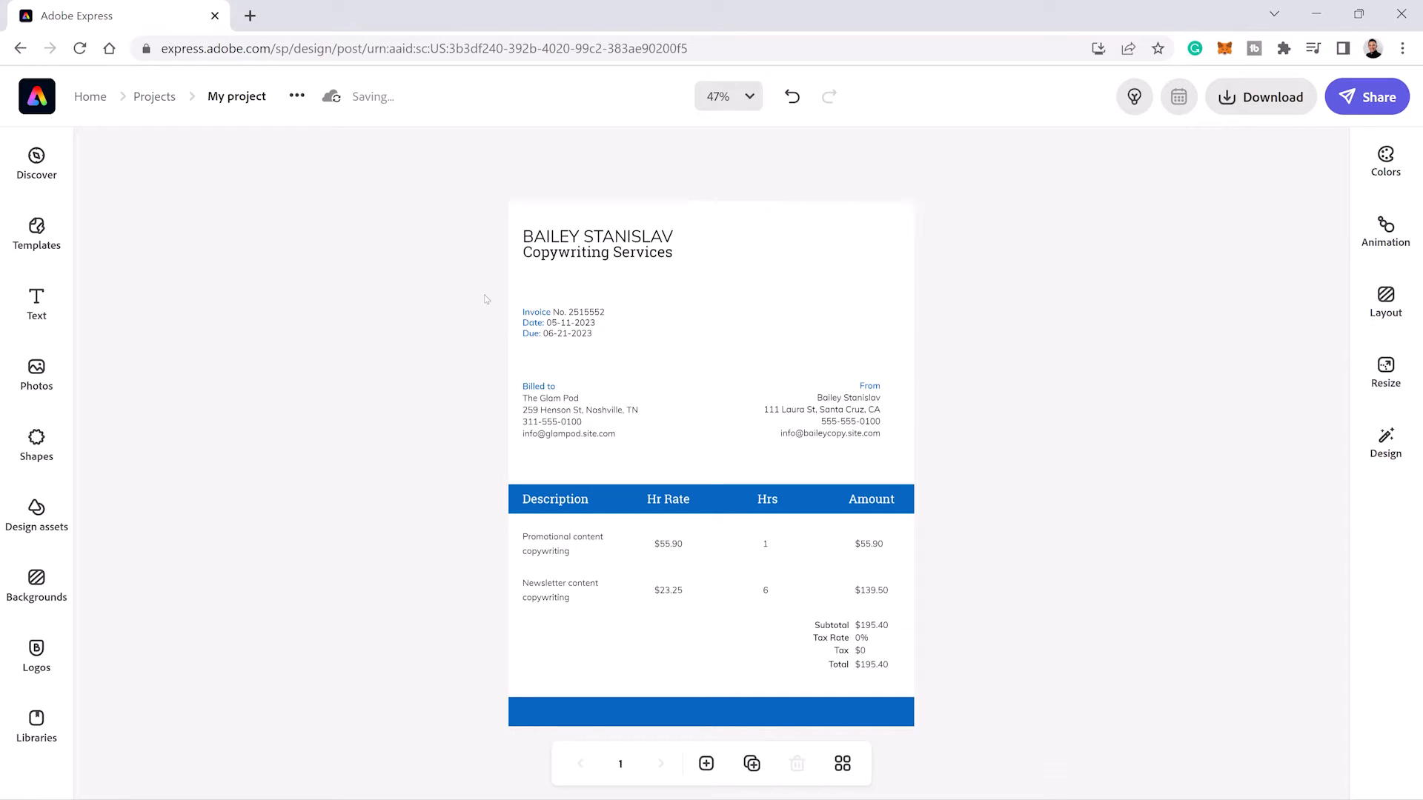
Step: Add the primary PTC logo from the brand logos to the invoice's upper-right corner
click(35, 369)
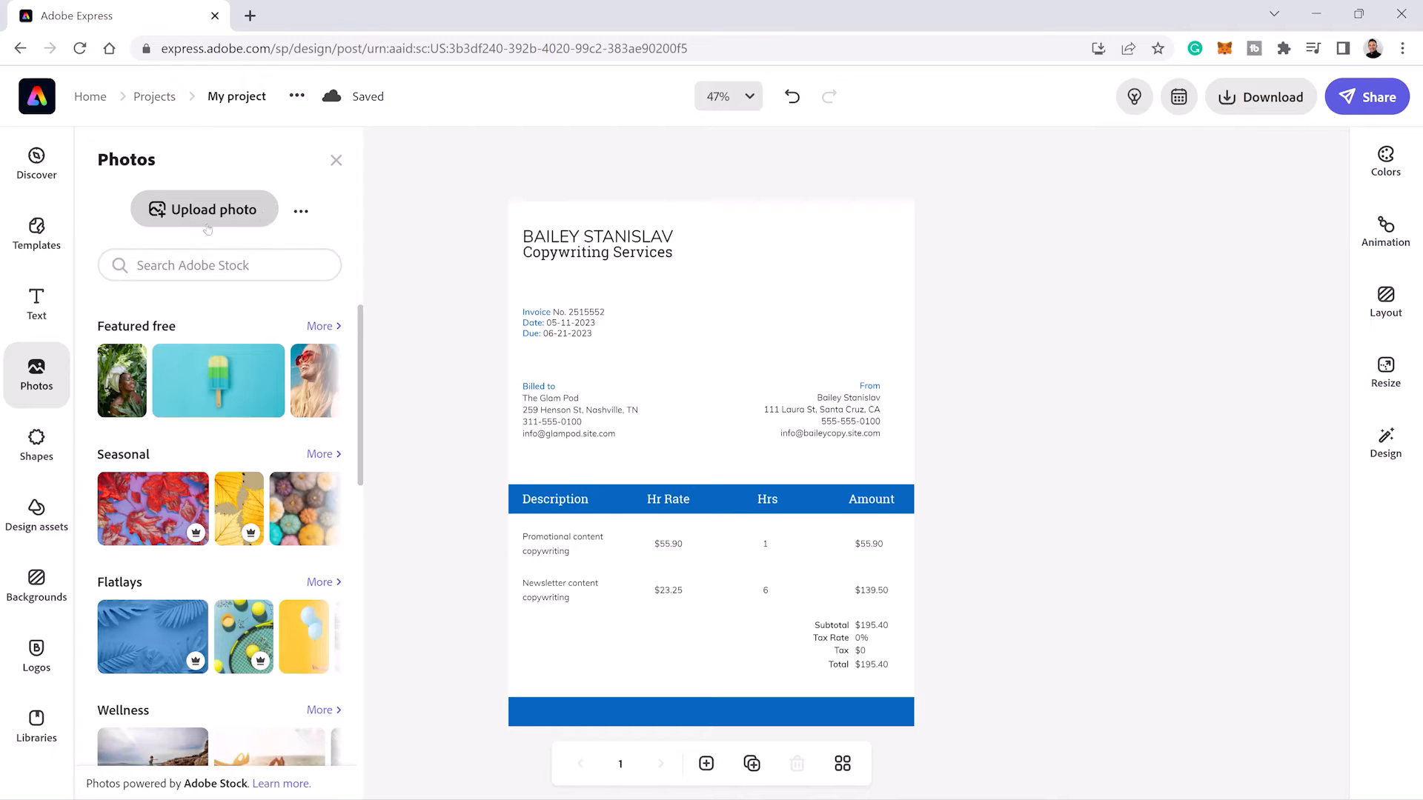
click(38, 662)
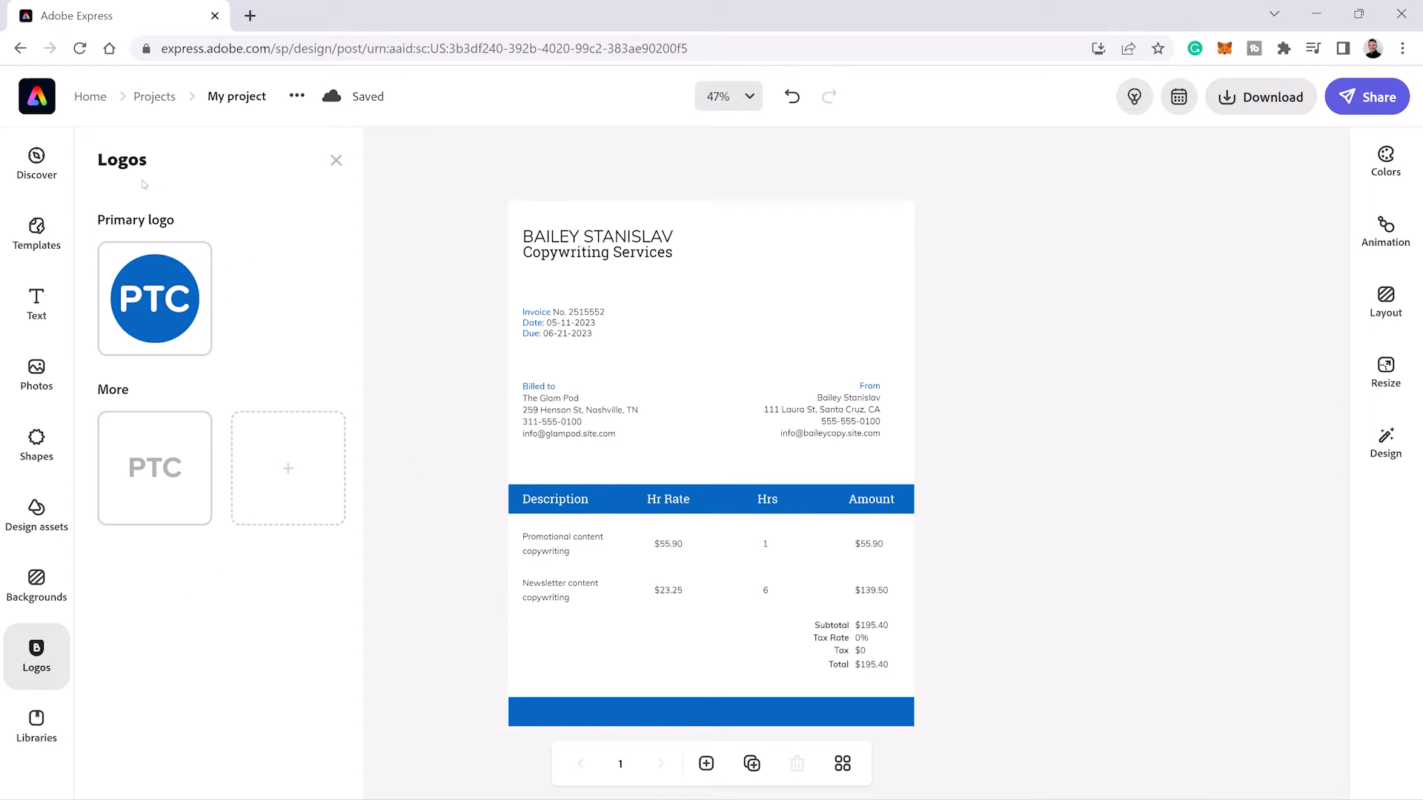
click(161, 315)
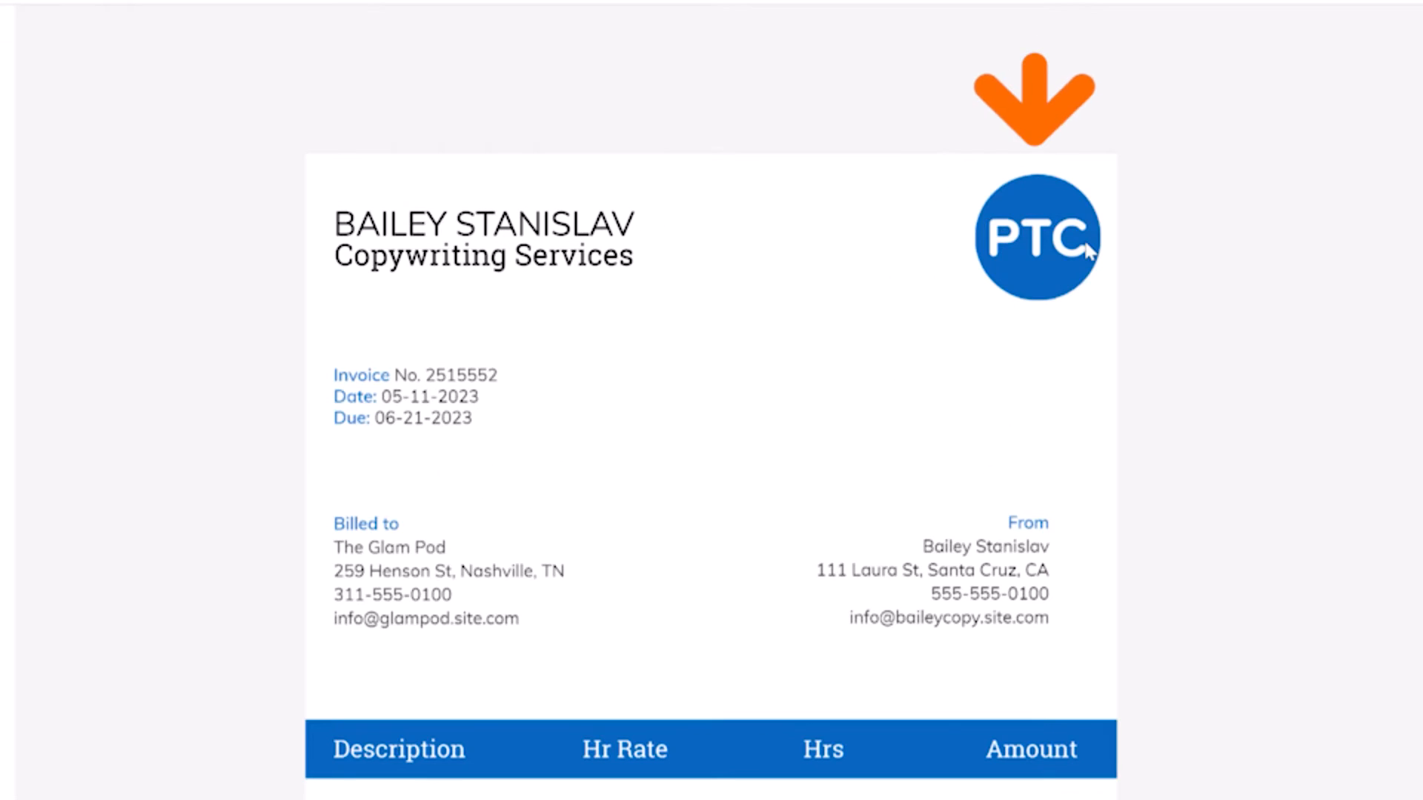
Step: Try enlarging the PTC logo from its lower-left corner, and undo the resize
click(1048, 282)
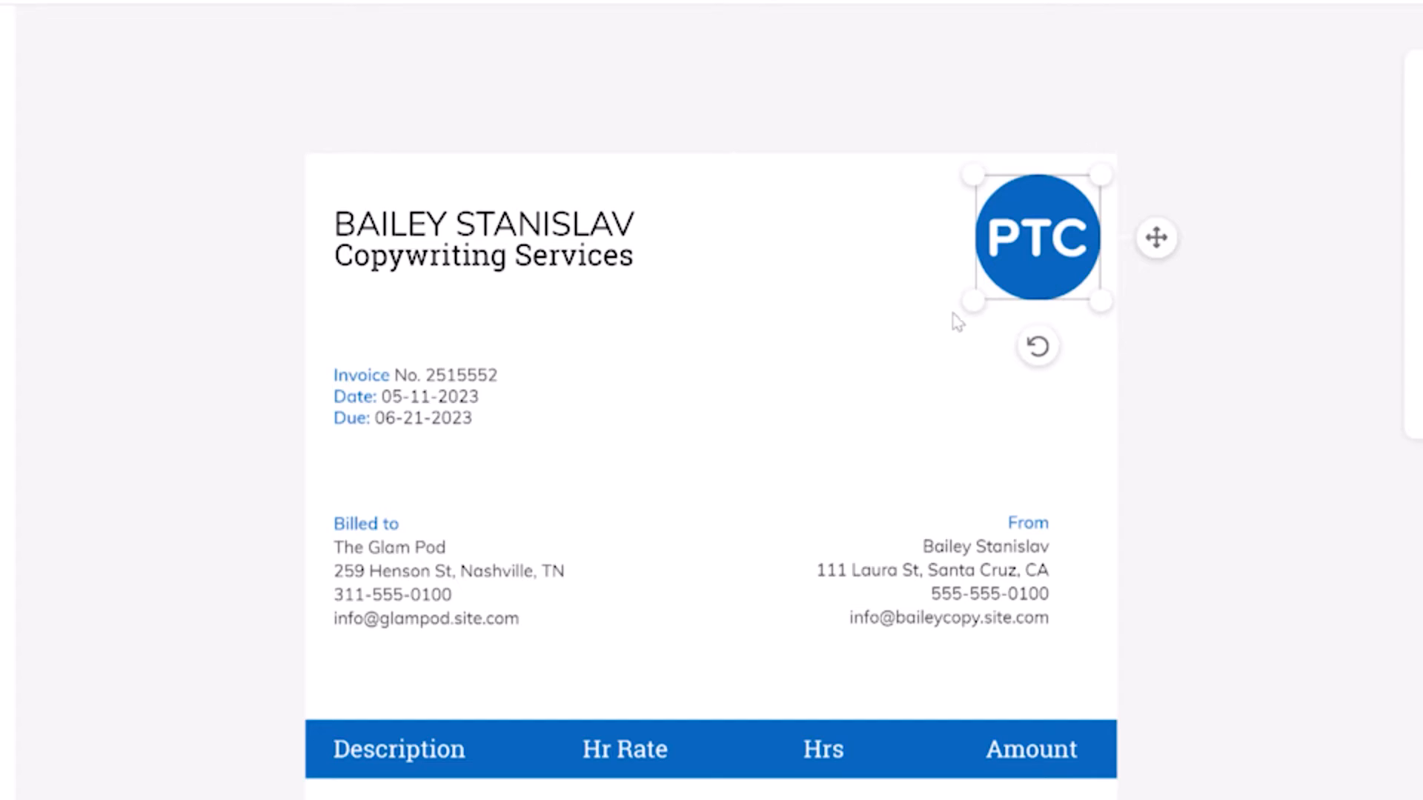
drag(958, 319, 925, 320)
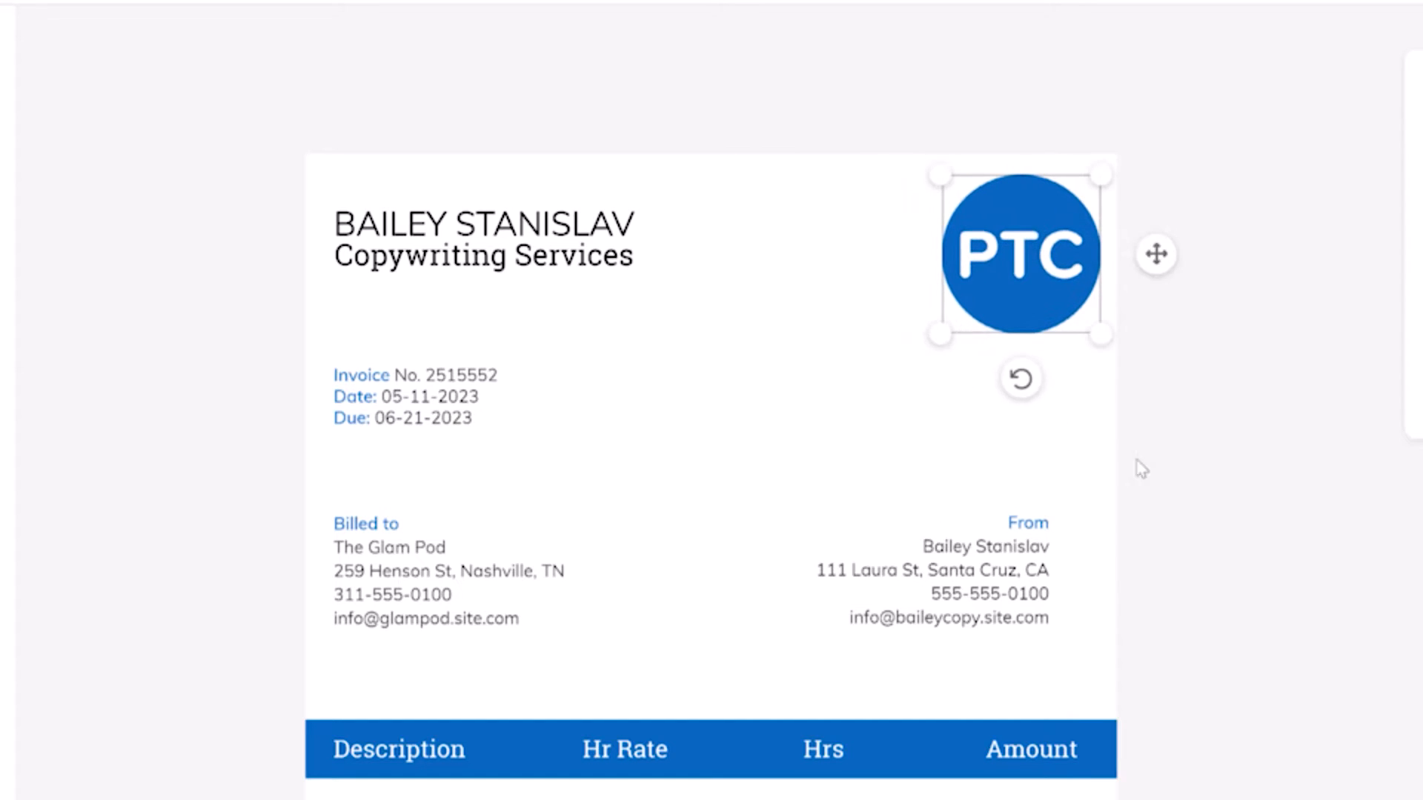
key(ctrl+z)
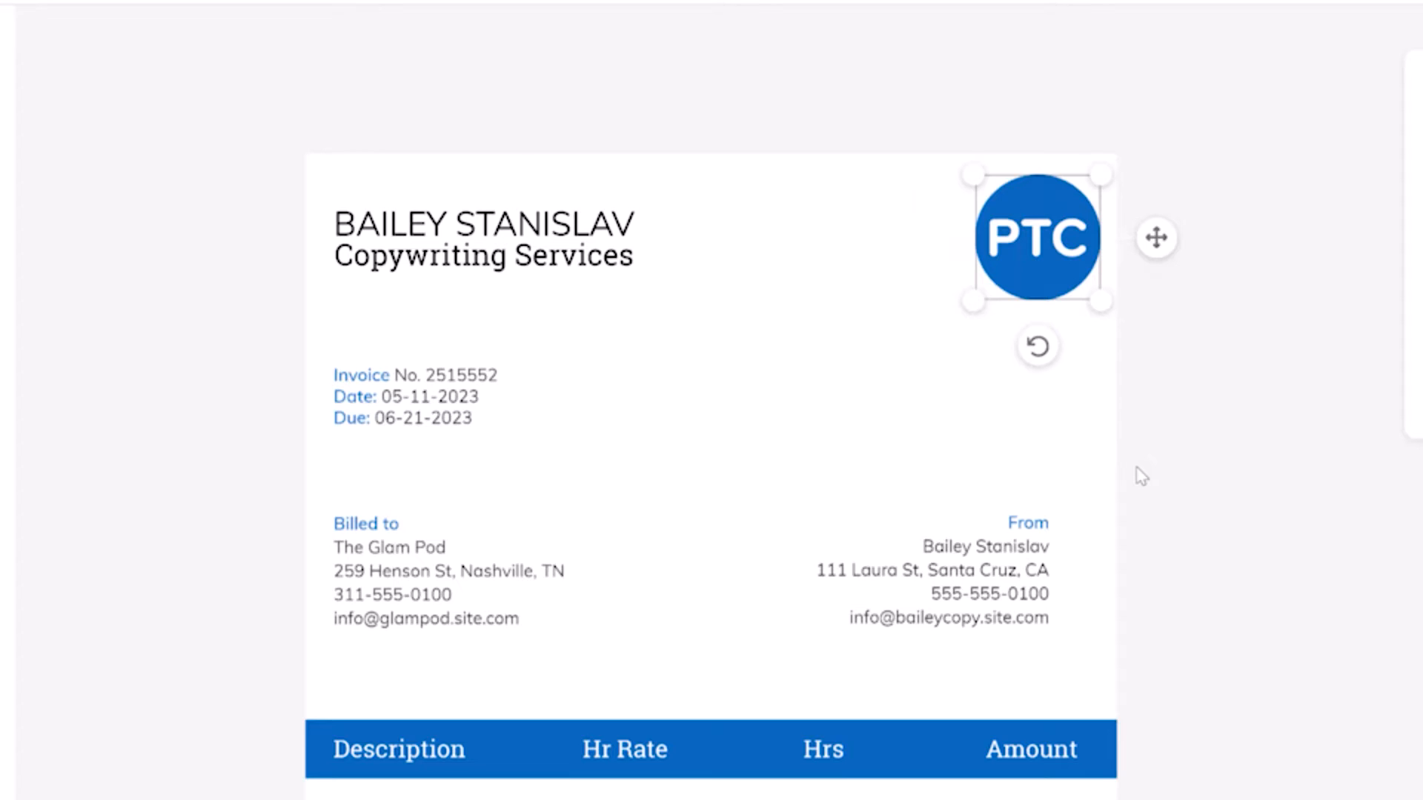
Step: Replace the placeholder name in the invoice header with the business owner's full name
click(475, 225)
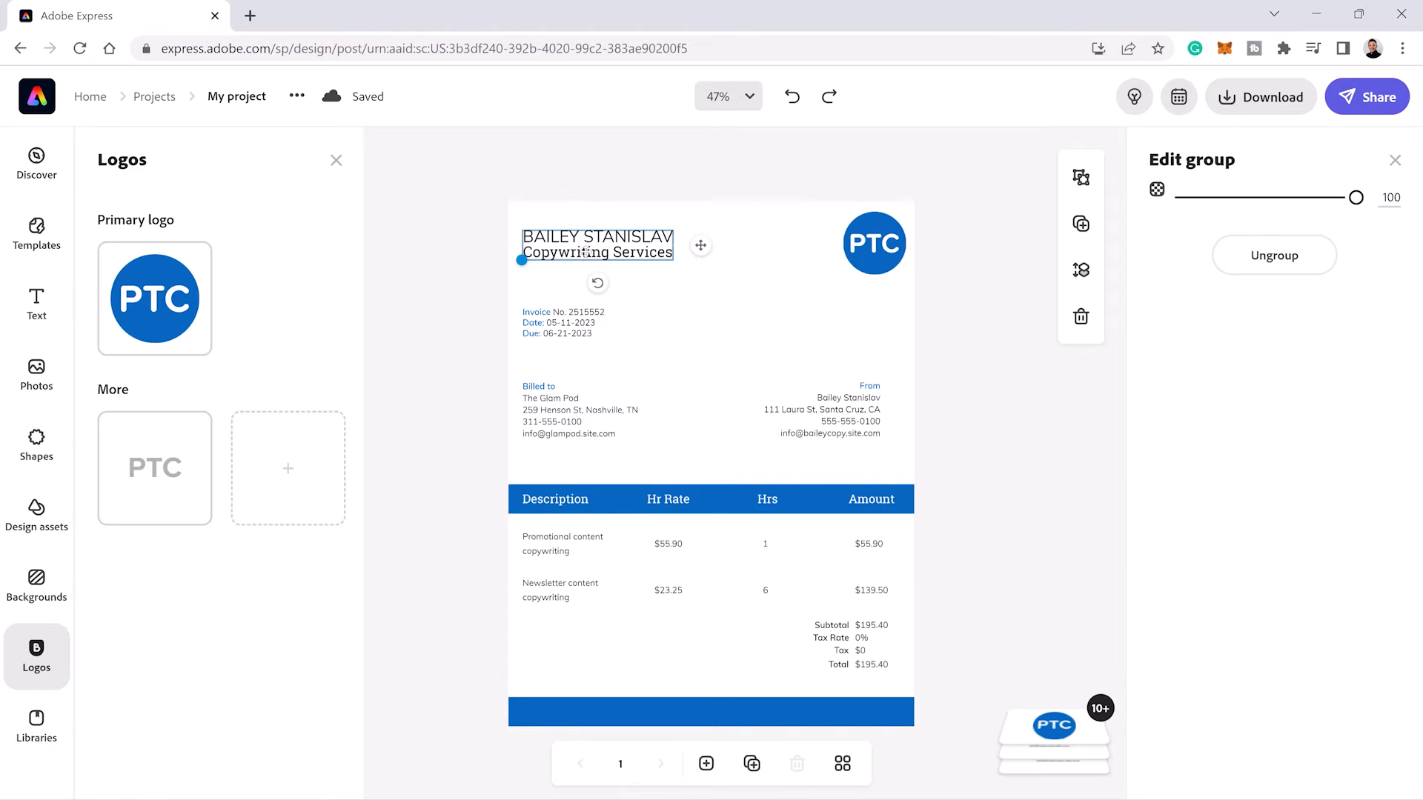
click(604, 242)
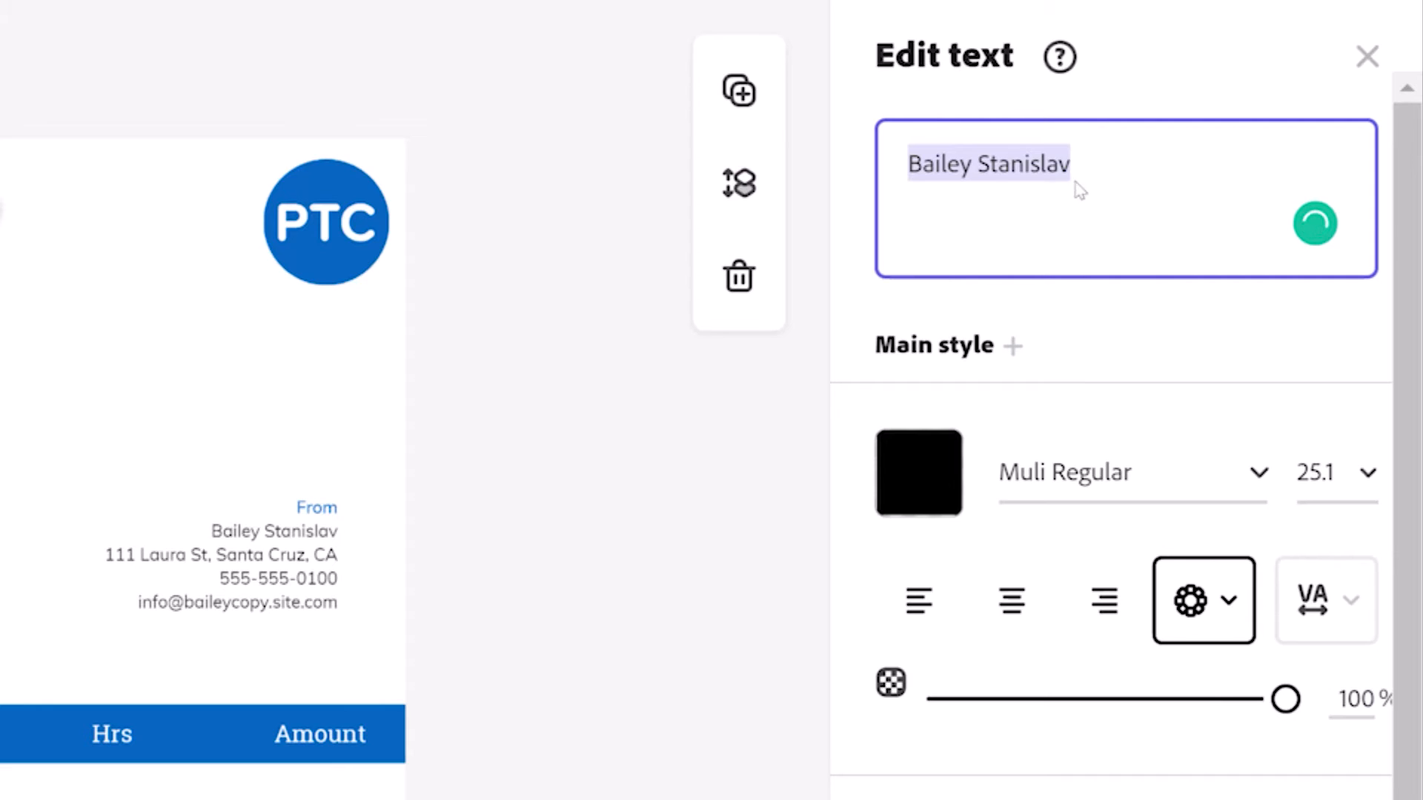
text(Jesus )
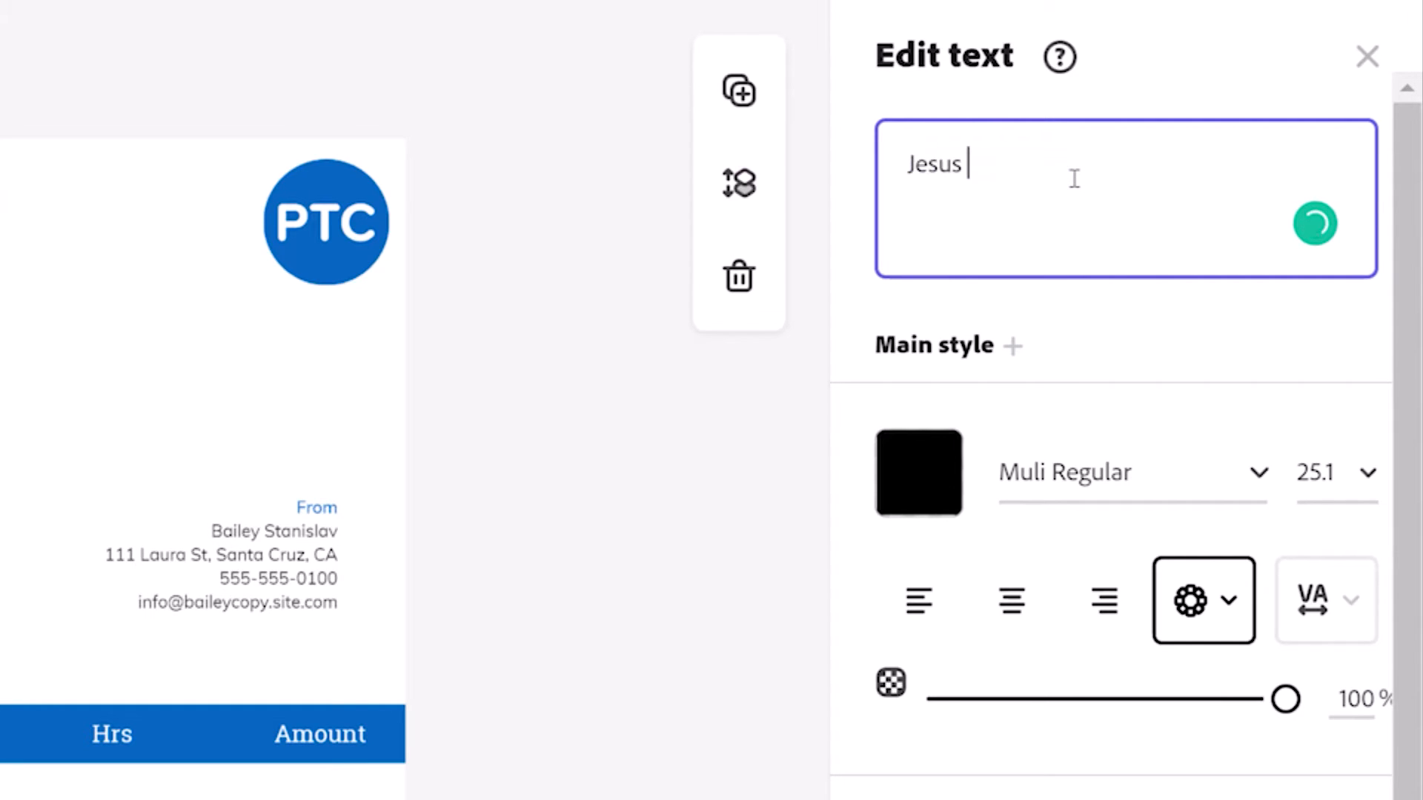
text(Ramirez)
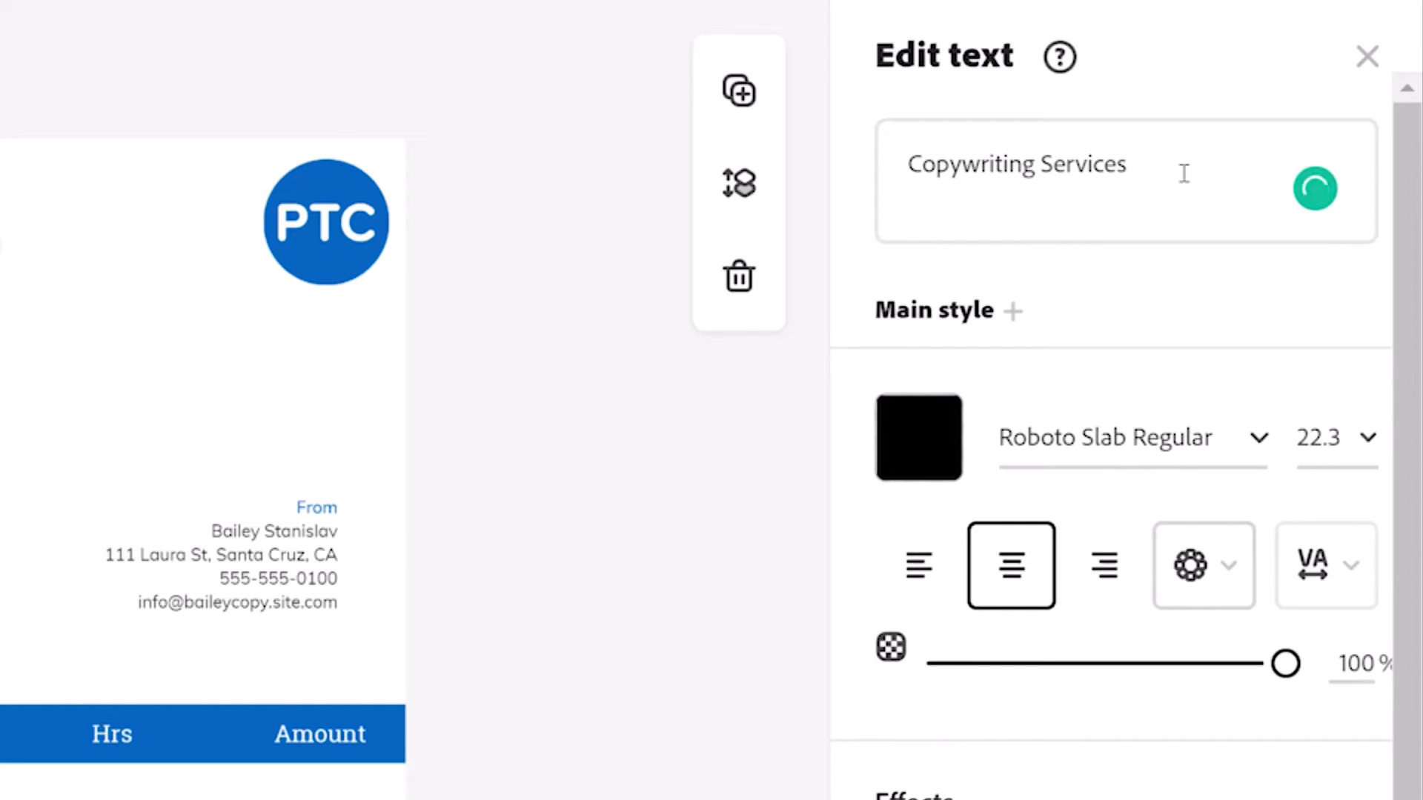
Step: Change the Copywriting Services text below the name to "Photoshop Training Channel"
click(1181, 168)
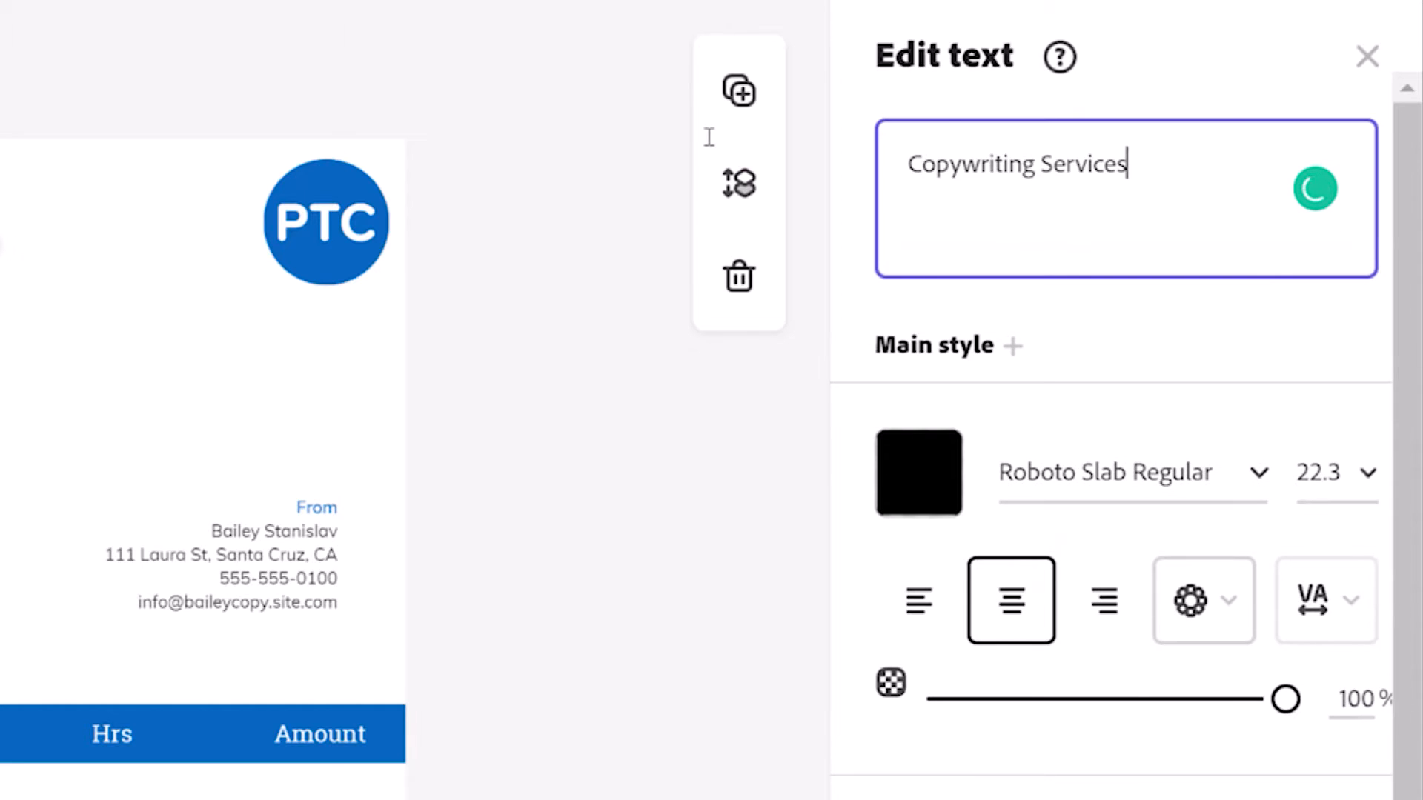
key(ctrl+a)
text(Photoshop Tra)
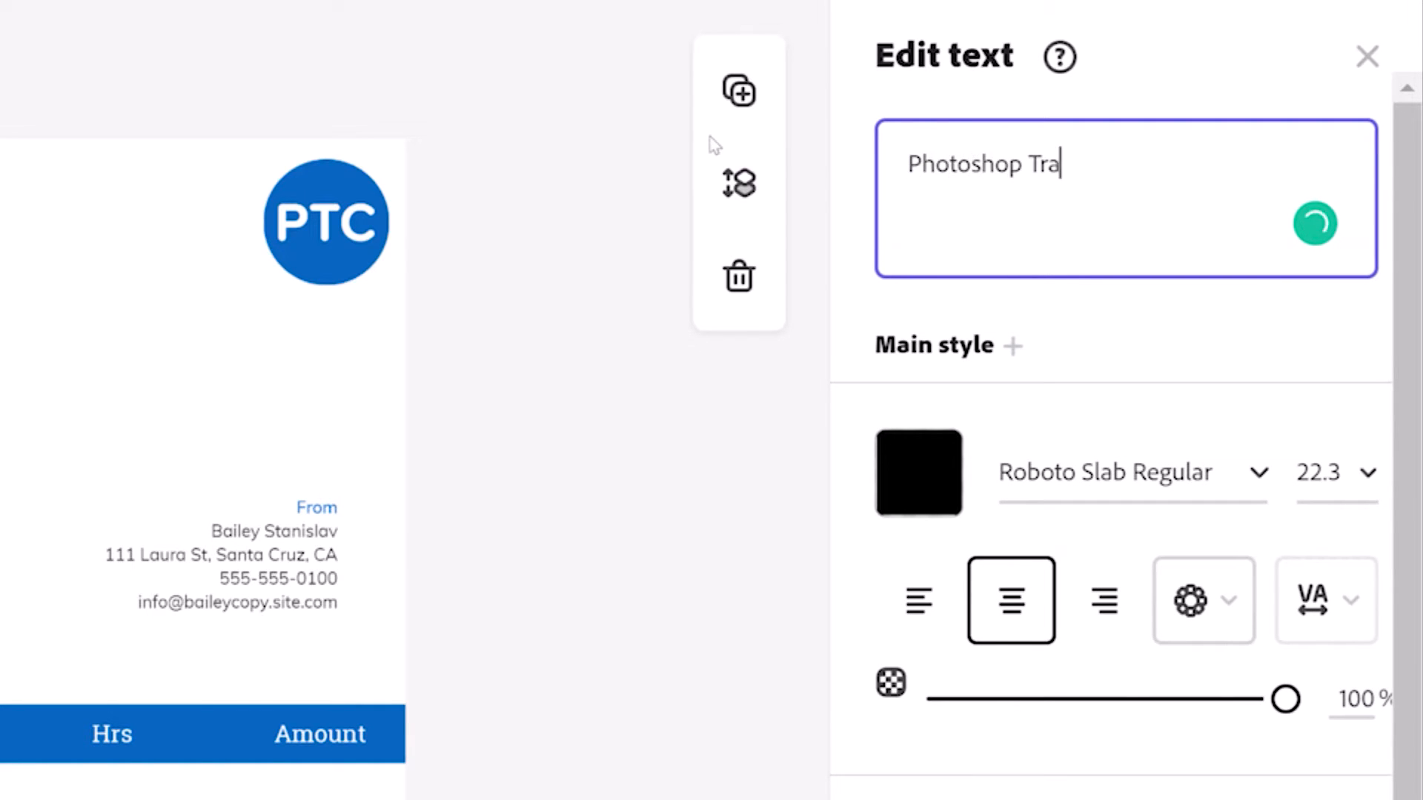
text(ining Channel)
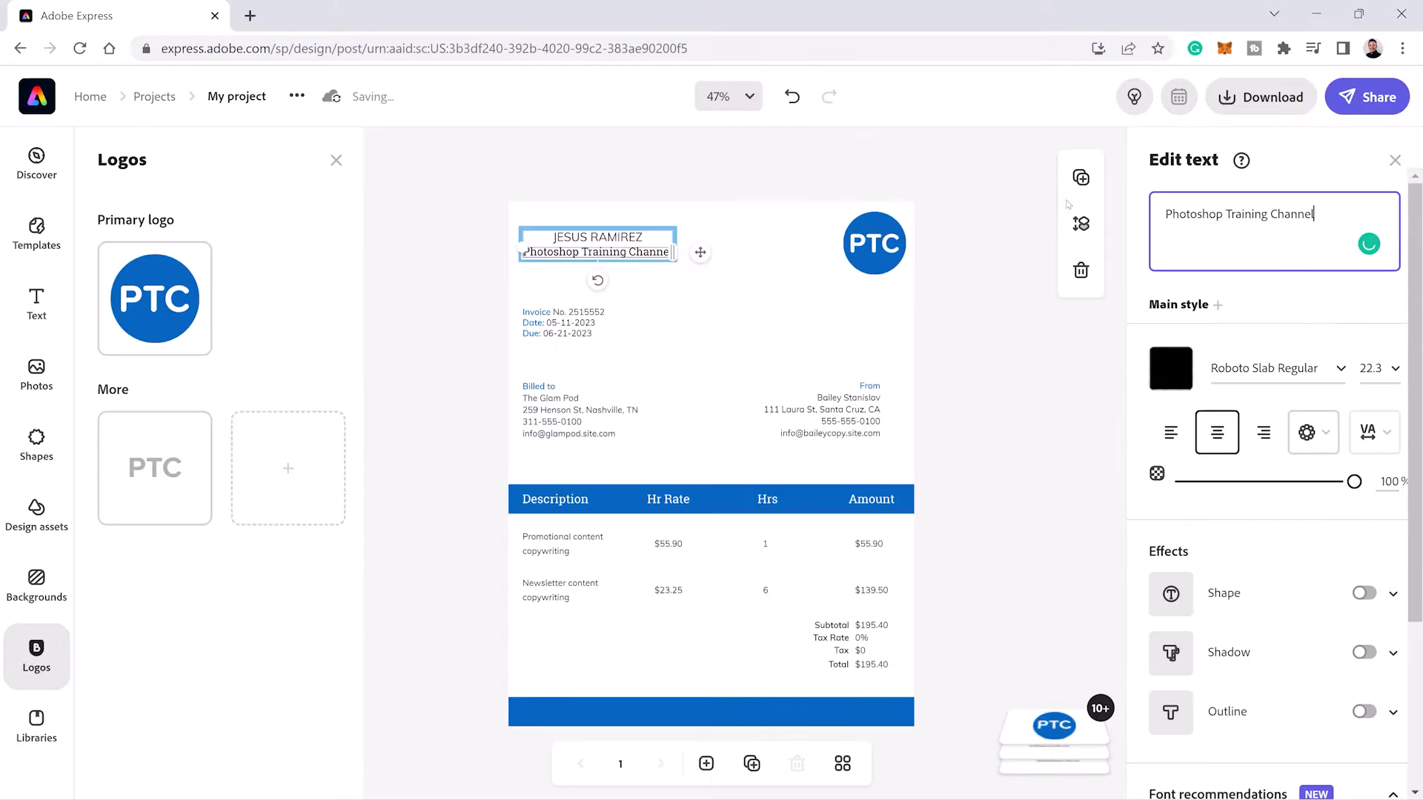
click(626, 185)
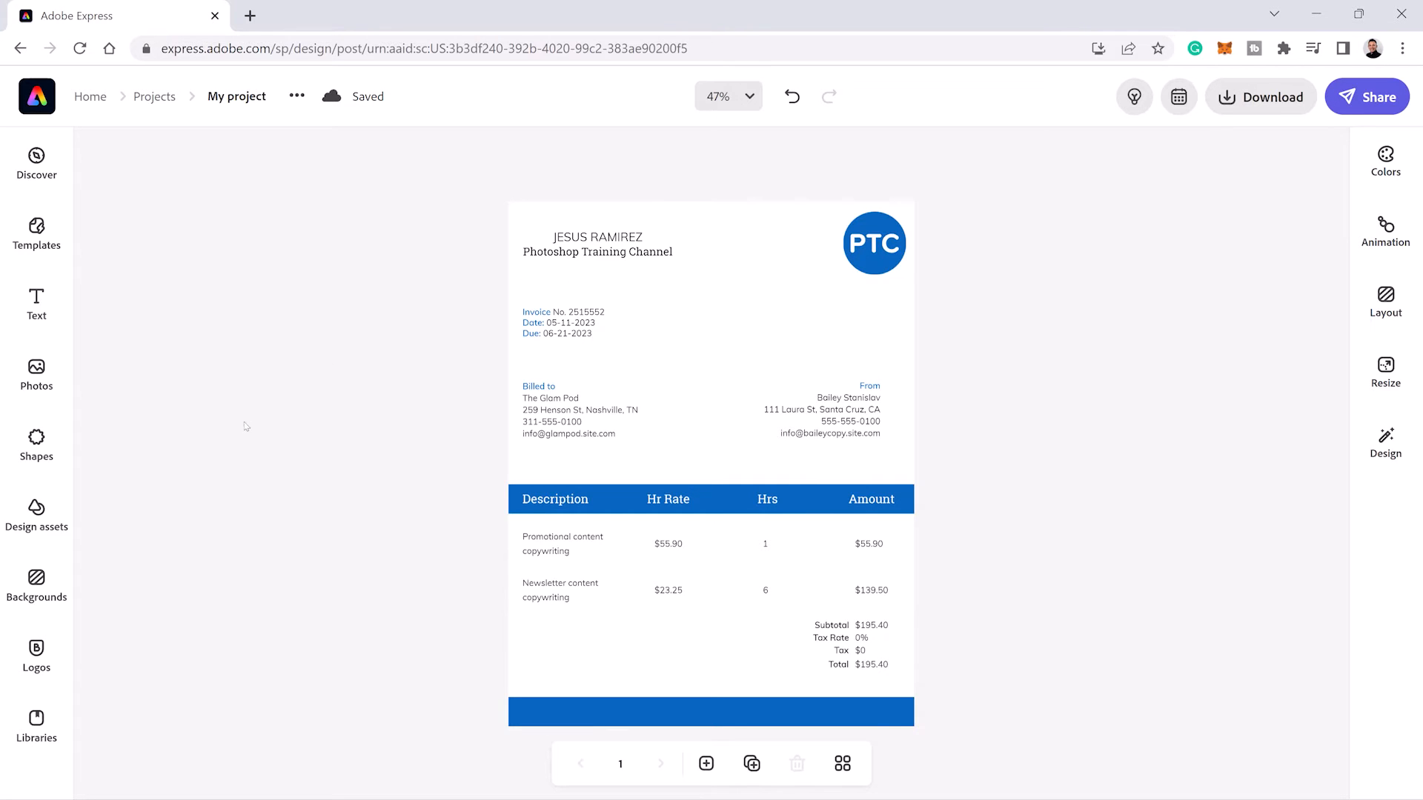
Step: Add a line shape directly beneath the header text, ending before the PTC logo, and set its thickness to 4
click(52, 448)
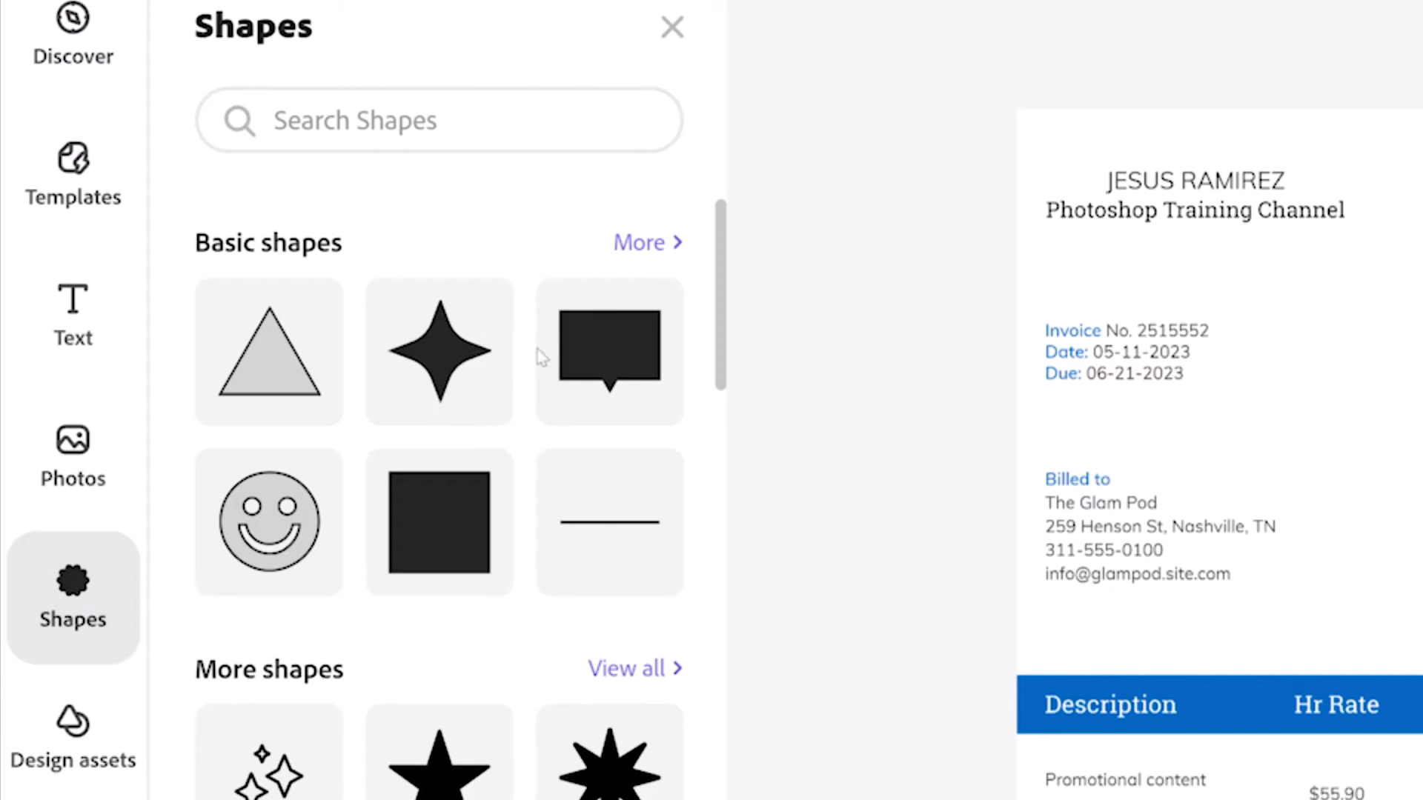
click(613, 549)
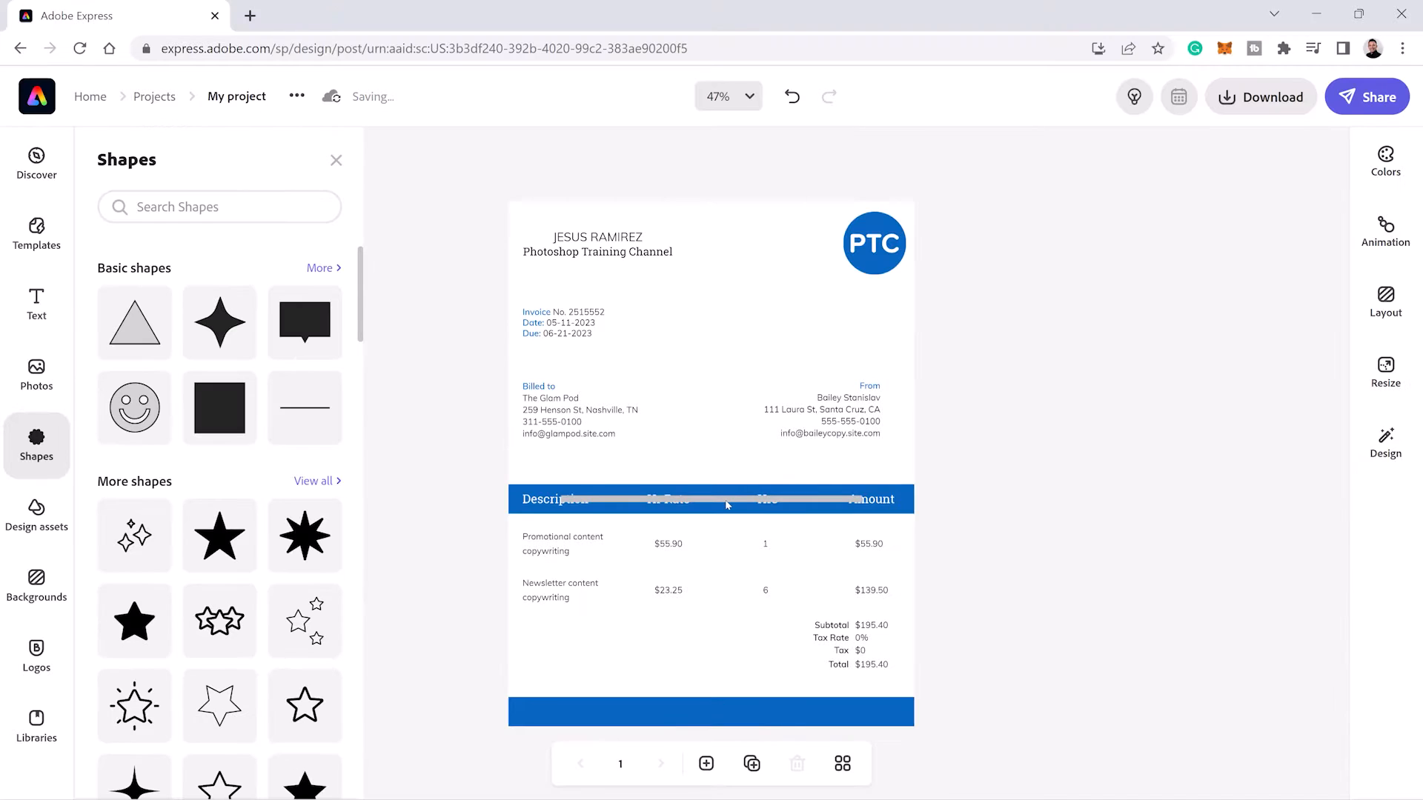
click(727, 501)
drag(724, 500, 698, 274)
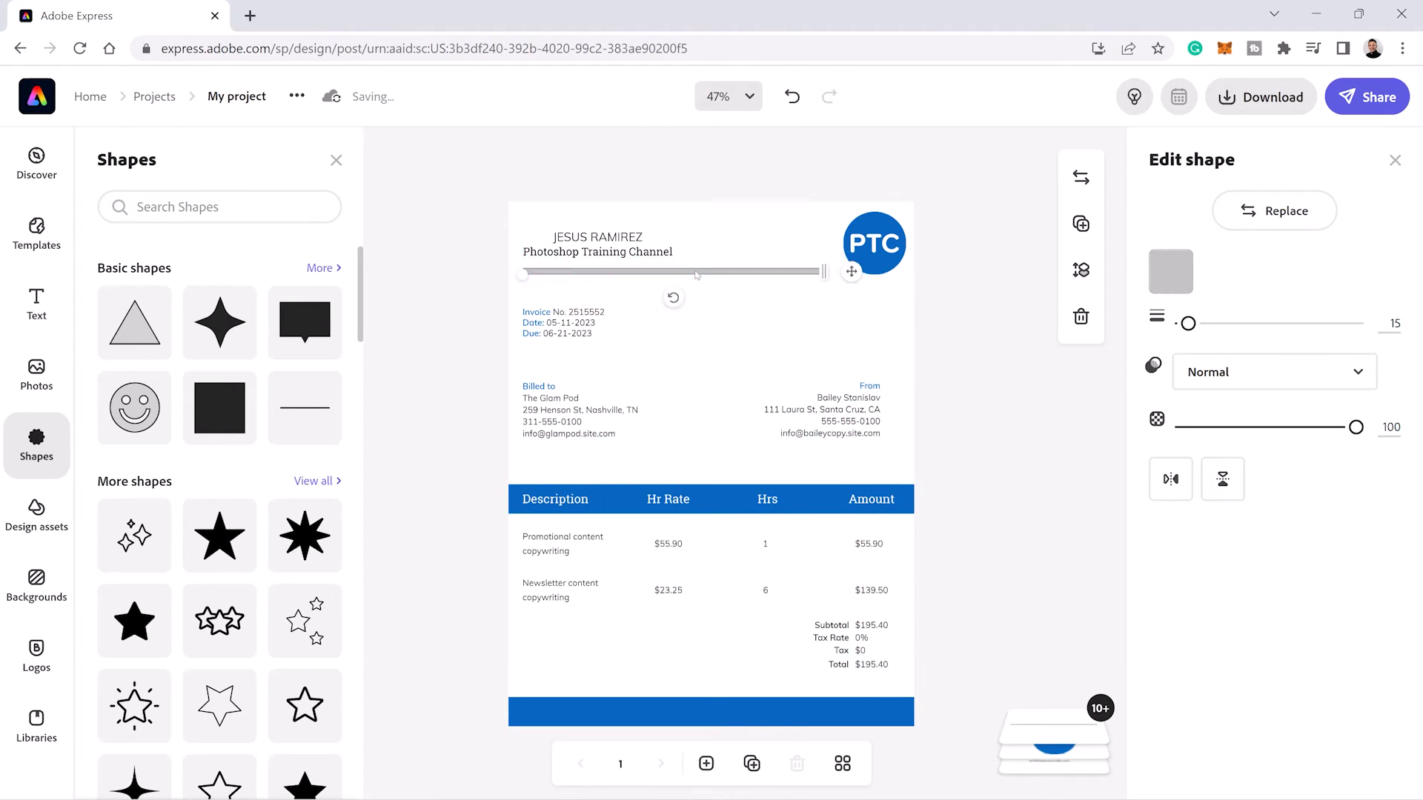
drag(1188, 323, 1182, 323)
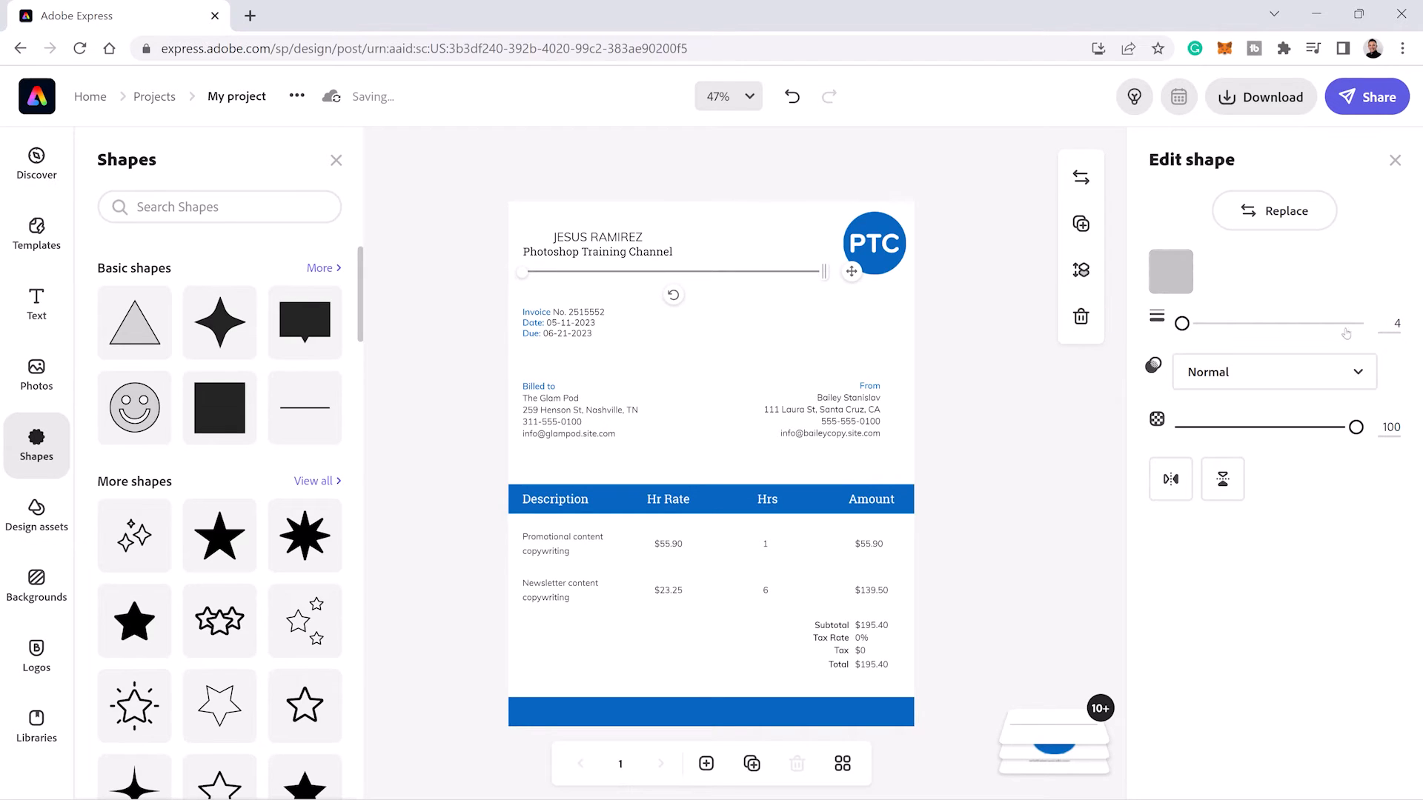
click(1170, 284)
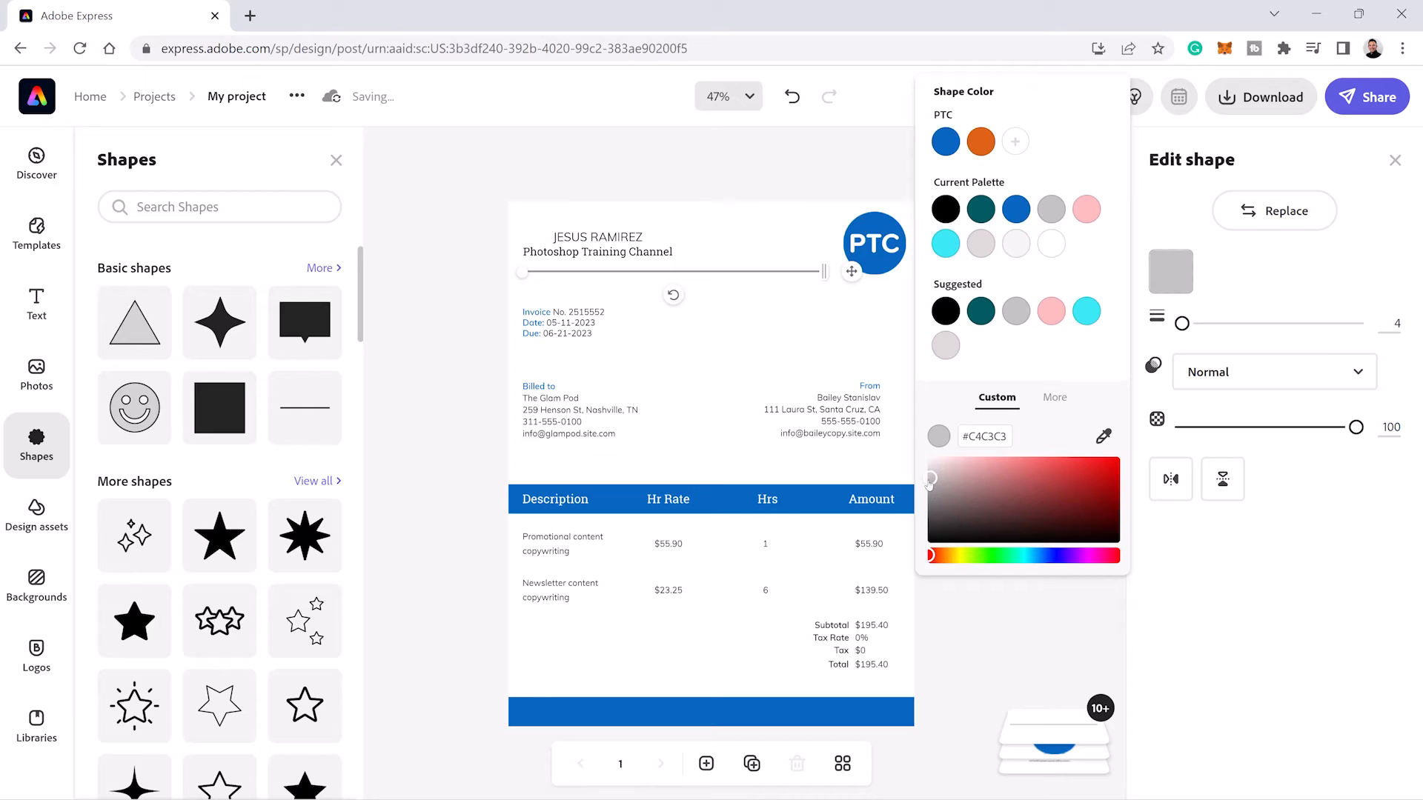
click(745, 226)
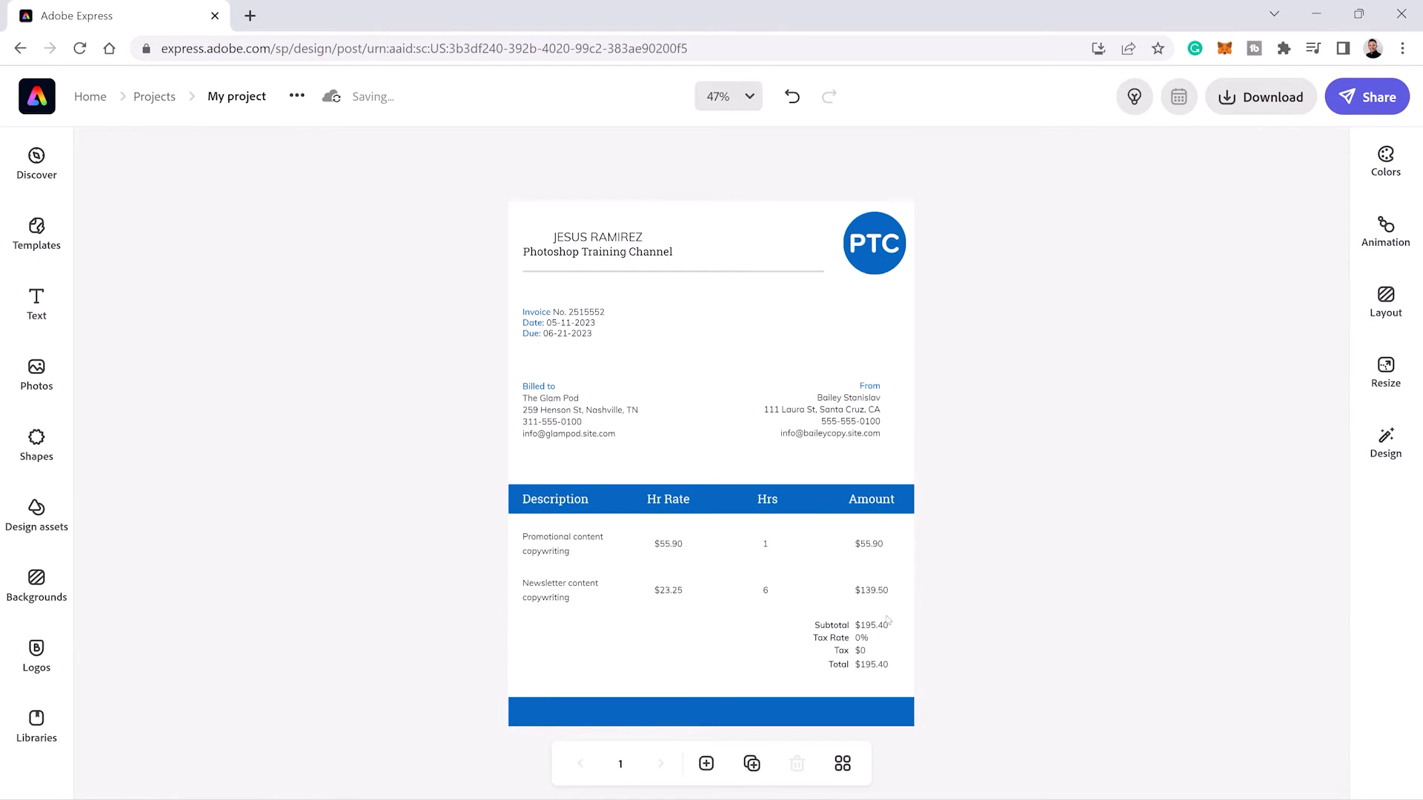
Step: Move the invoice number and dates block up to just below the header line
click(588, 325)
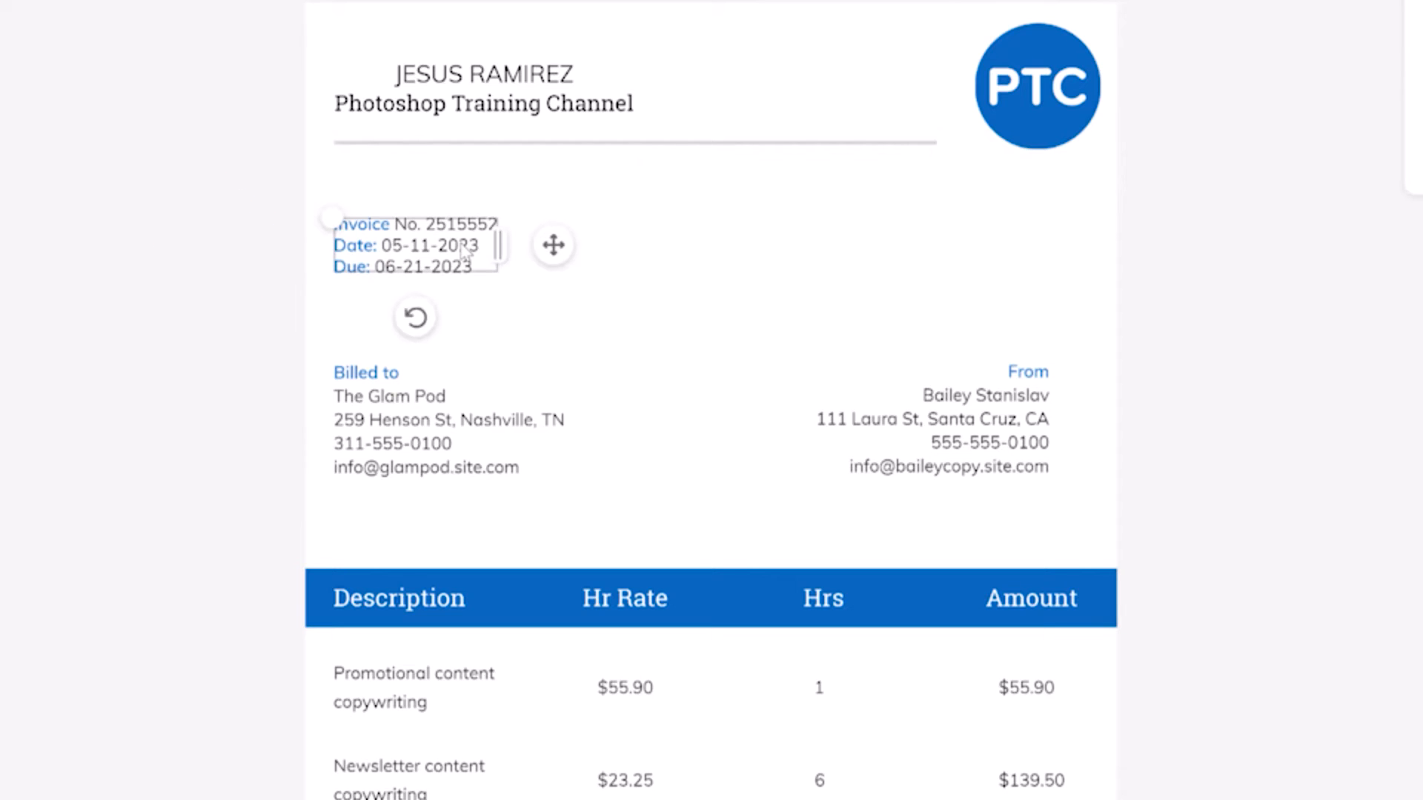
drag(461, 250, 469, 202)
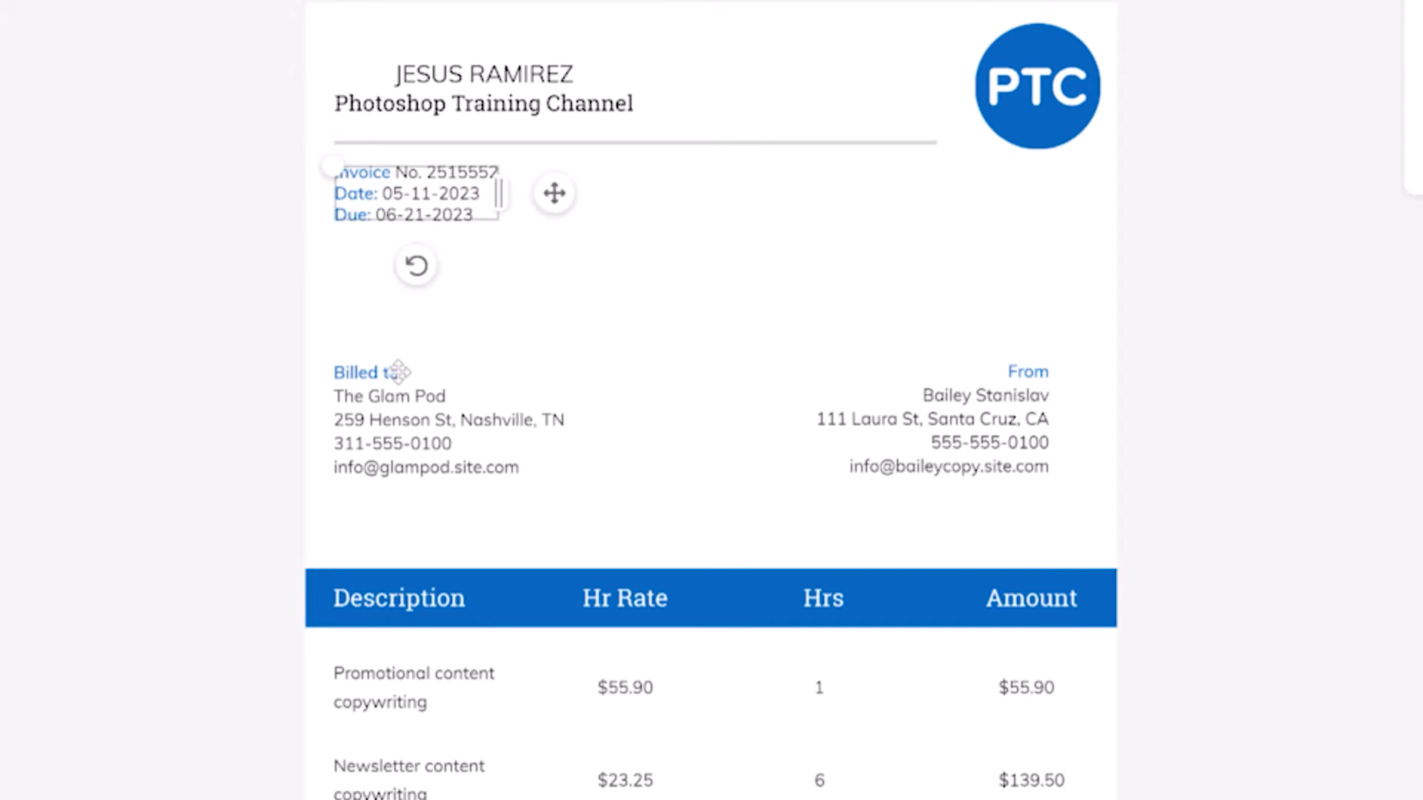
Step: Group the Billed to and From text blocks and move the group up closer to the invoice dates
click(392, 420)
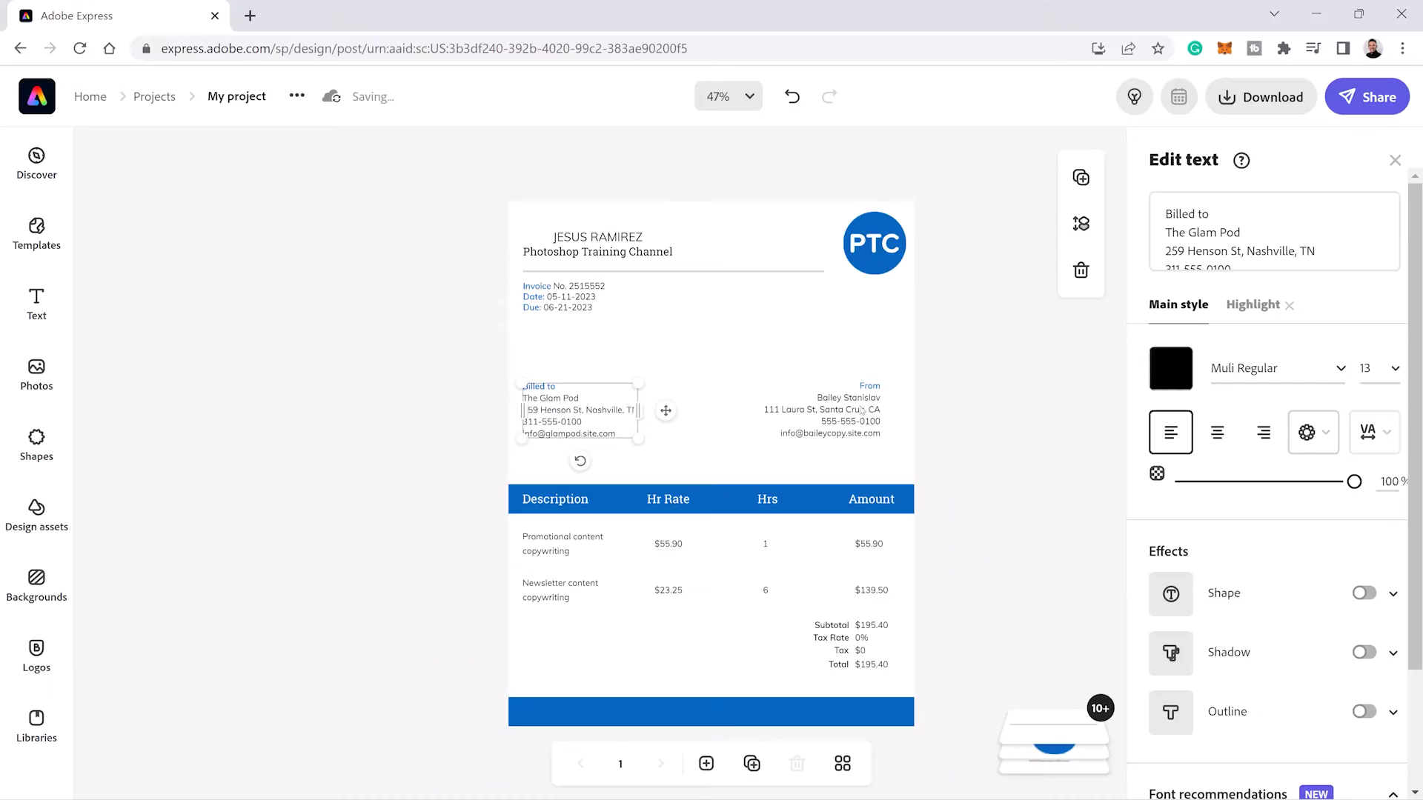
click(862, 420)
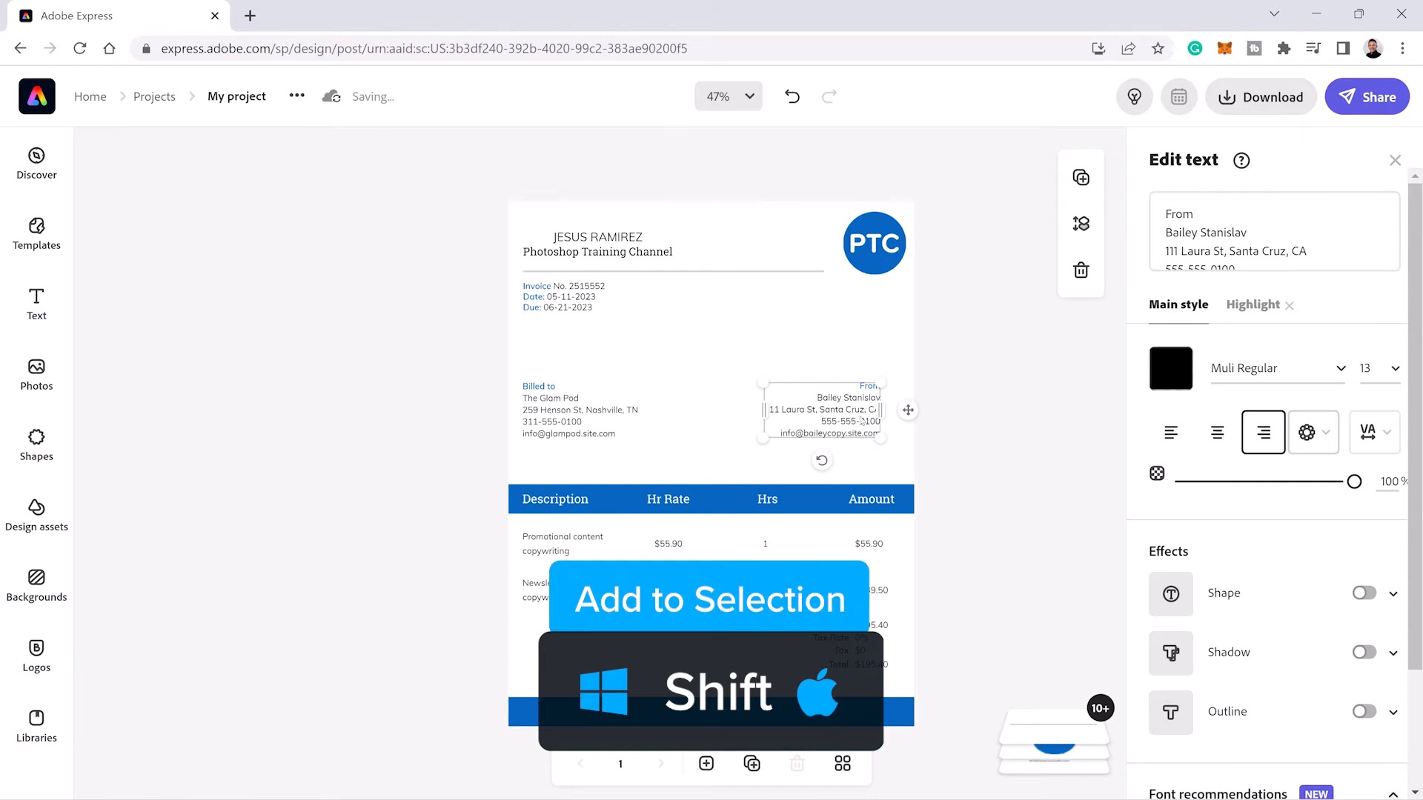
shift+click(598, 400)
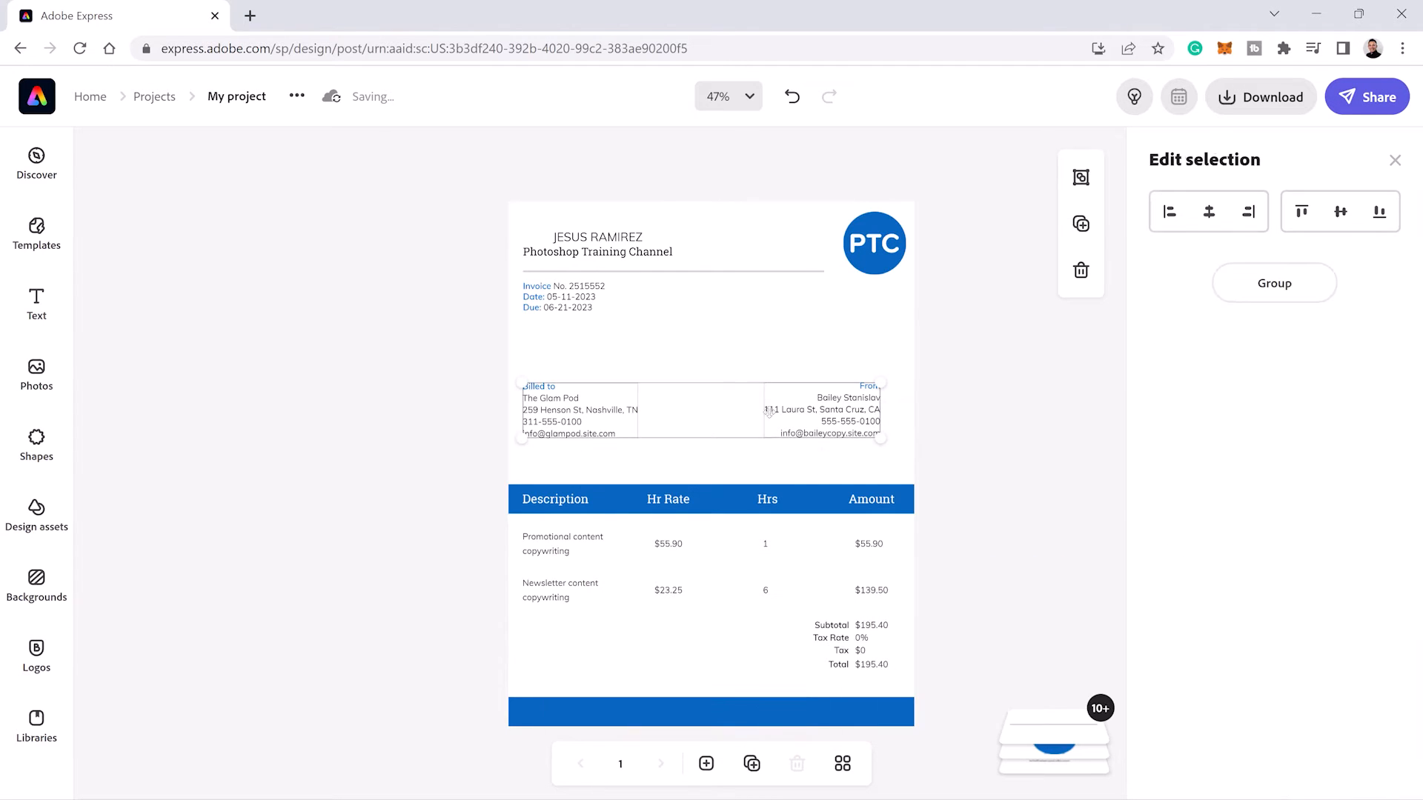
click(1270, 294)
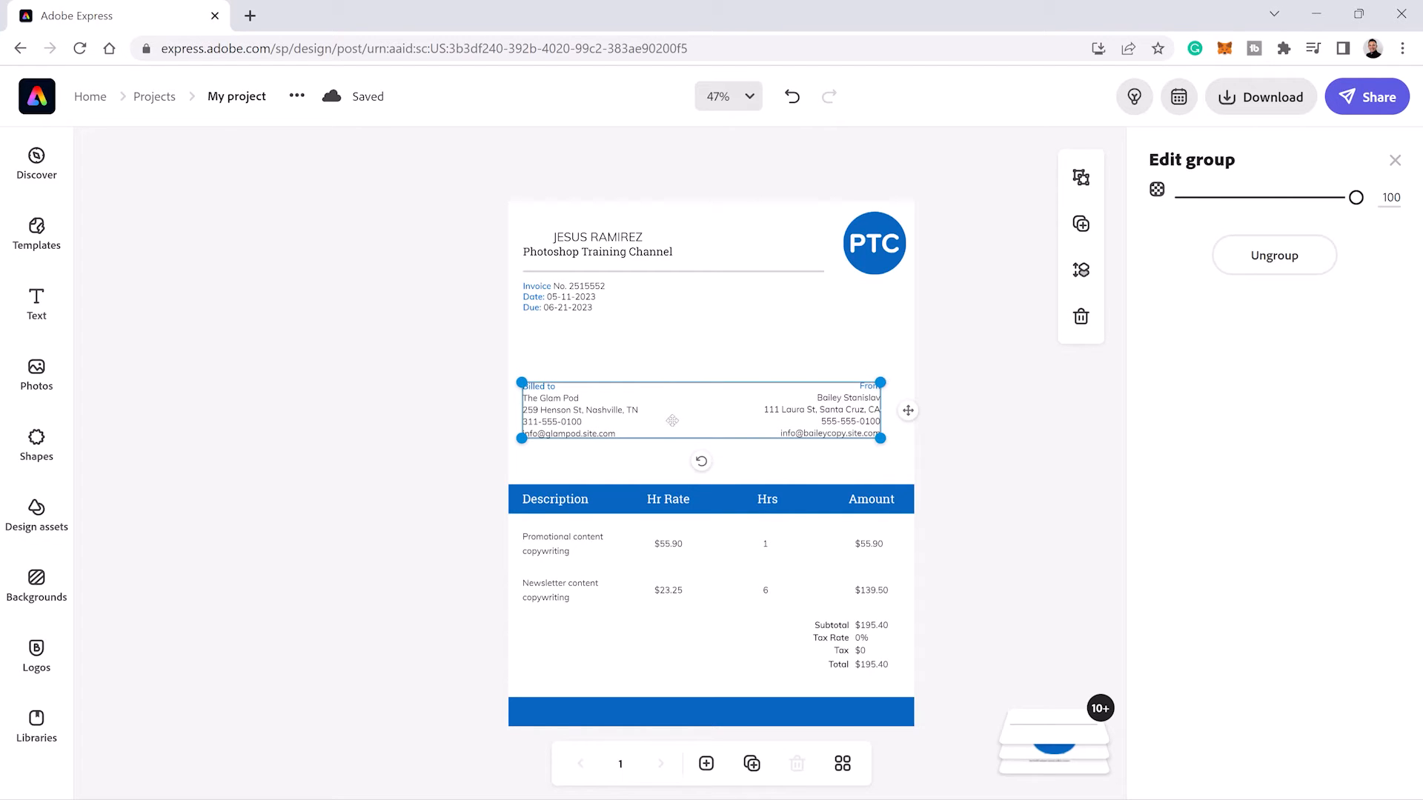
drag(683, 419, 684, 378)
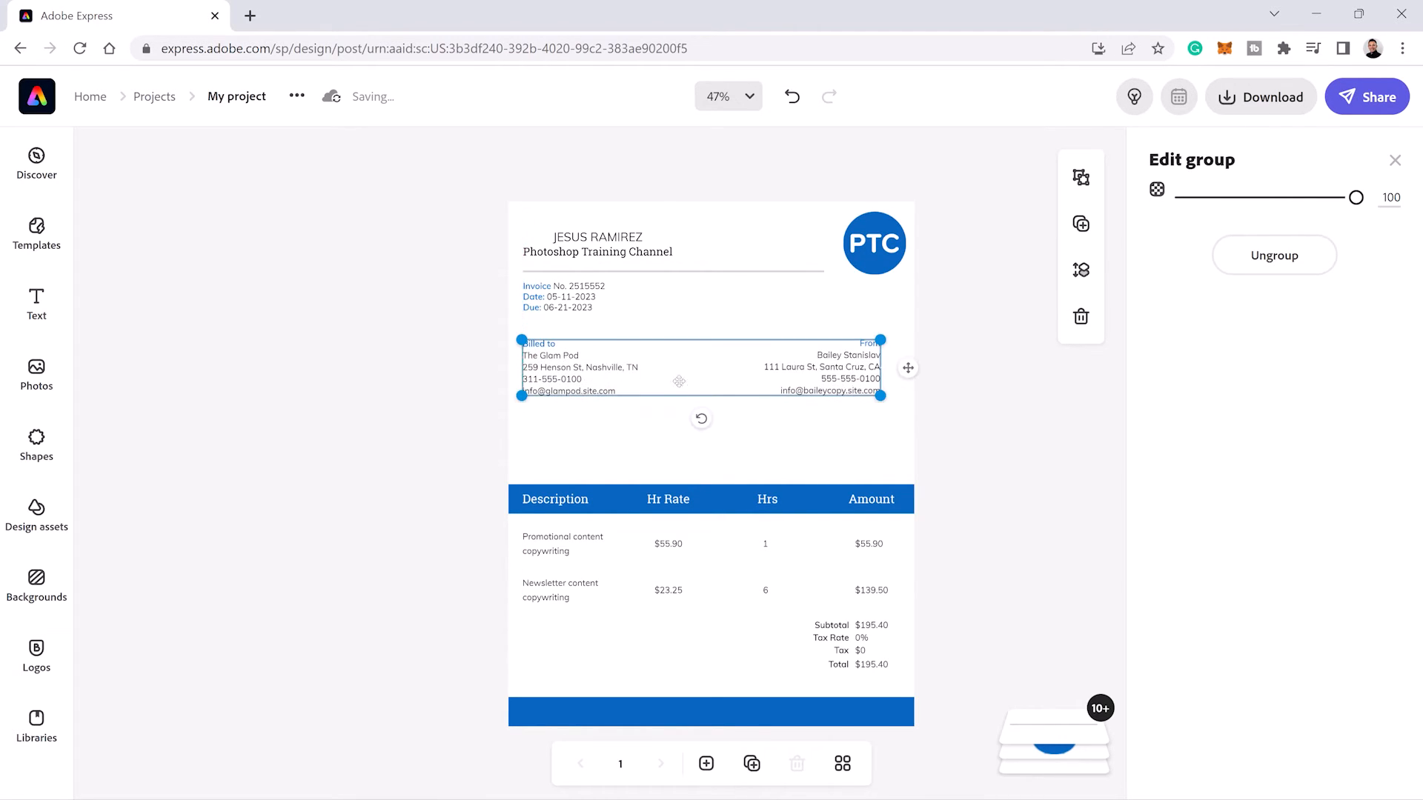
Step: Duplicate the header line between the invoice dates and the Billed to block, and extend the copy toward the page's right margin
click(698, 273)
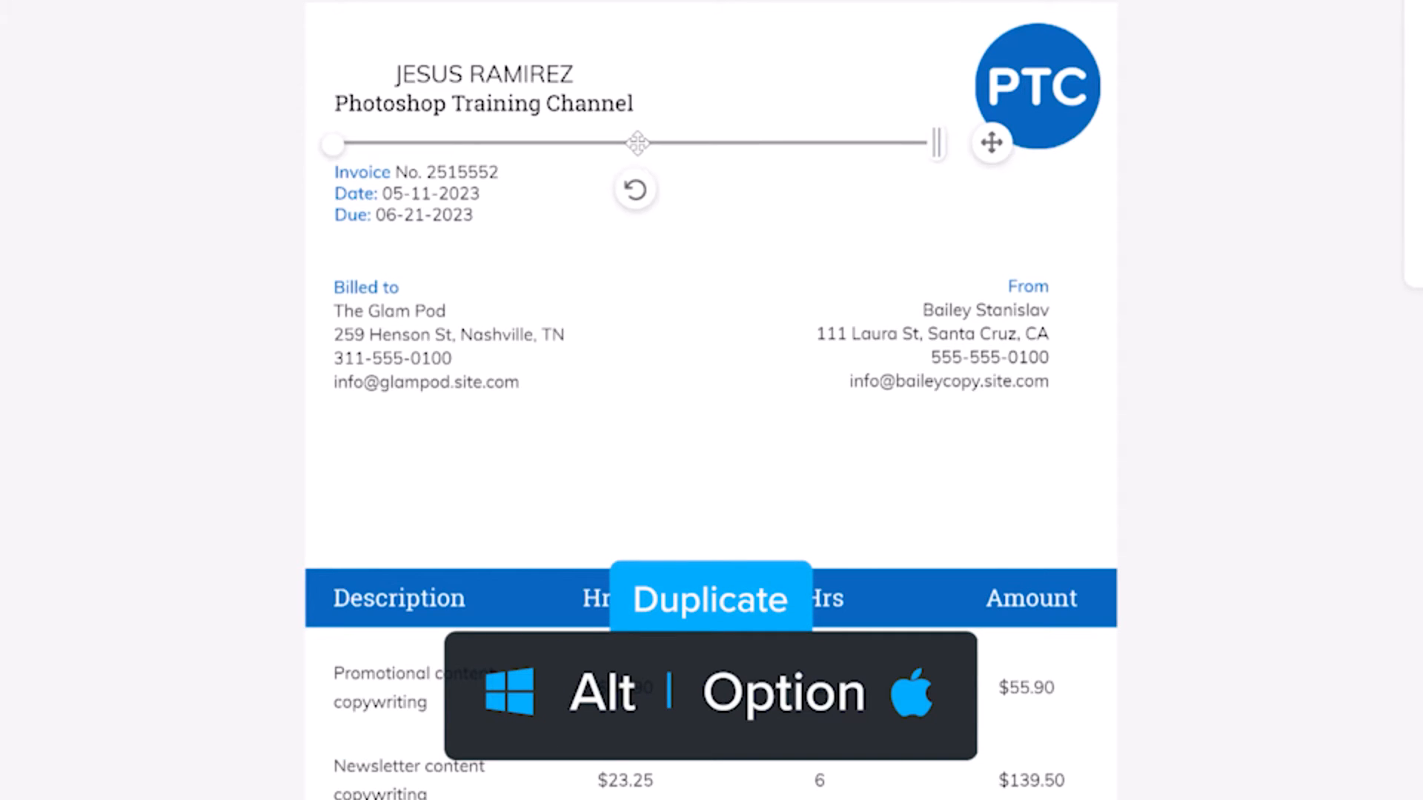
drag(637, 142, 639, 262)
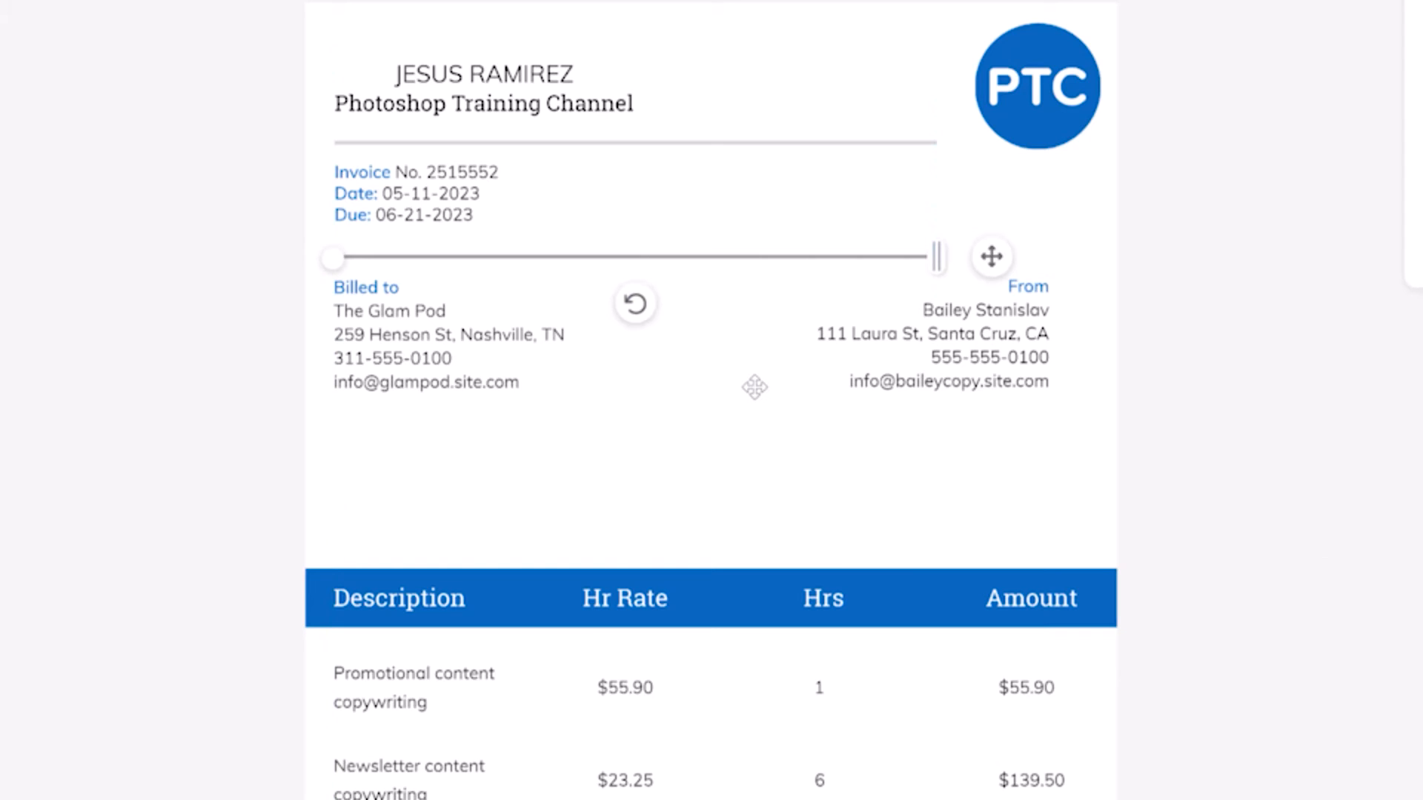
key(Up)
key(Up)
key(Up)
key(Up)
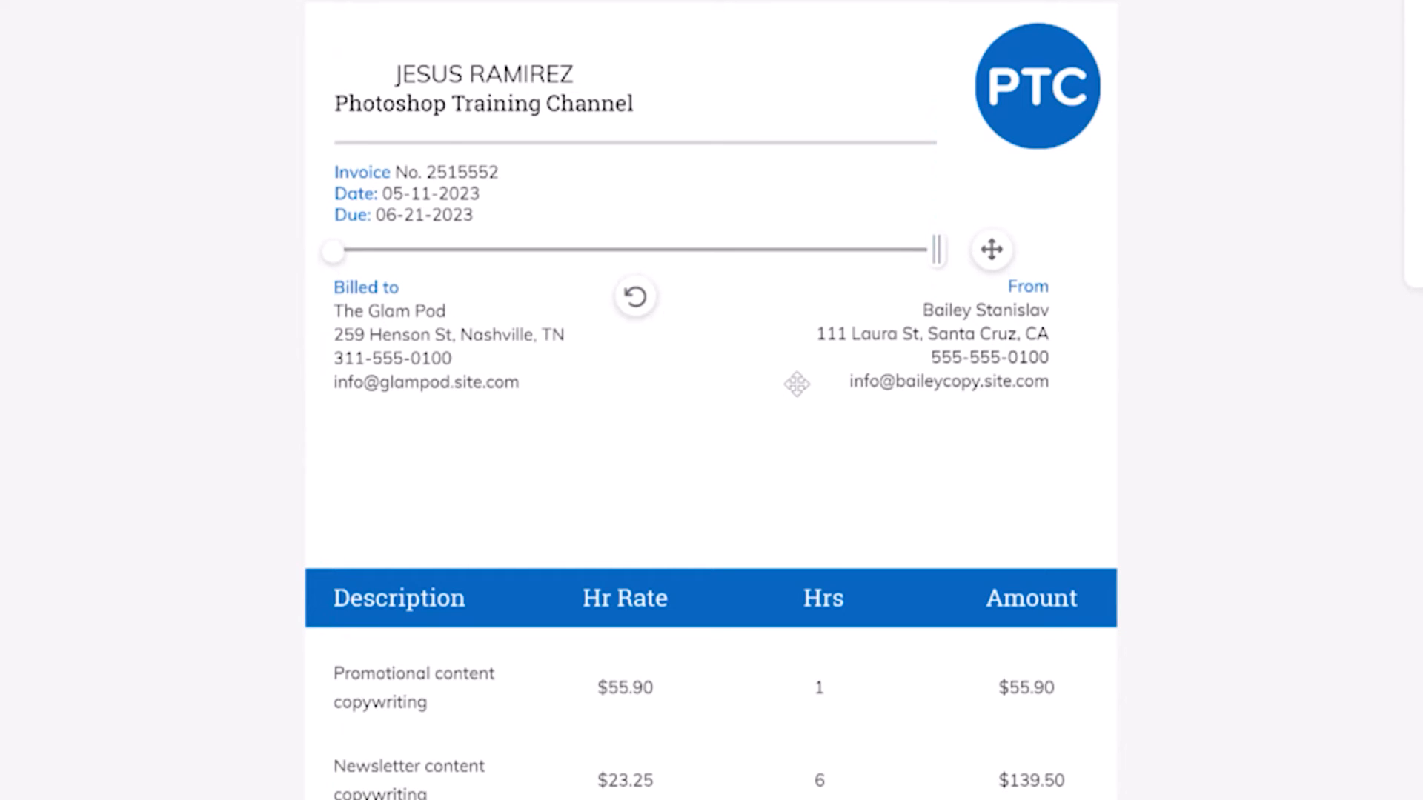
drag(938, 249, 1083, 251)
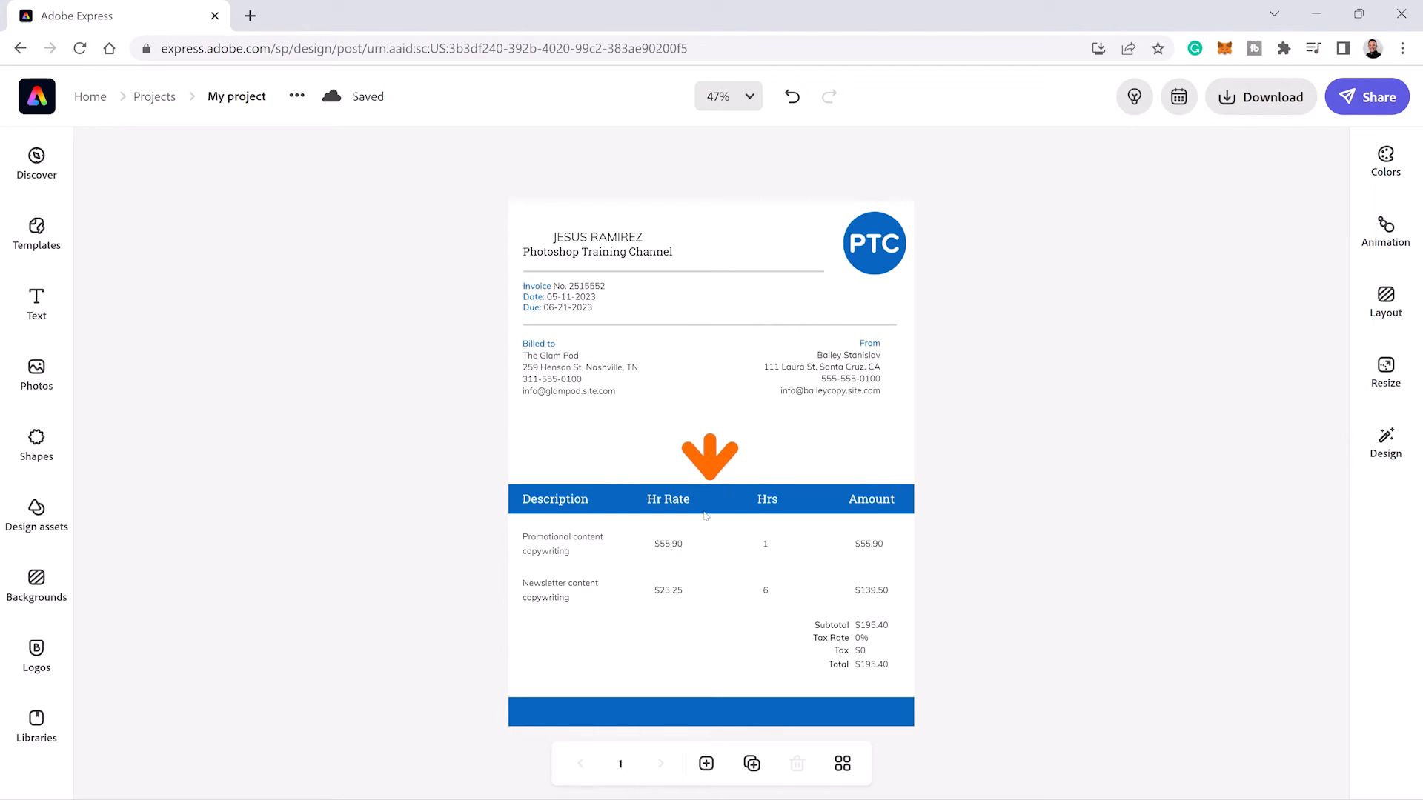
Step: Group the blue table header bar with its Description, Hr Rate, Hrs and Amount headings
click(696, 502)
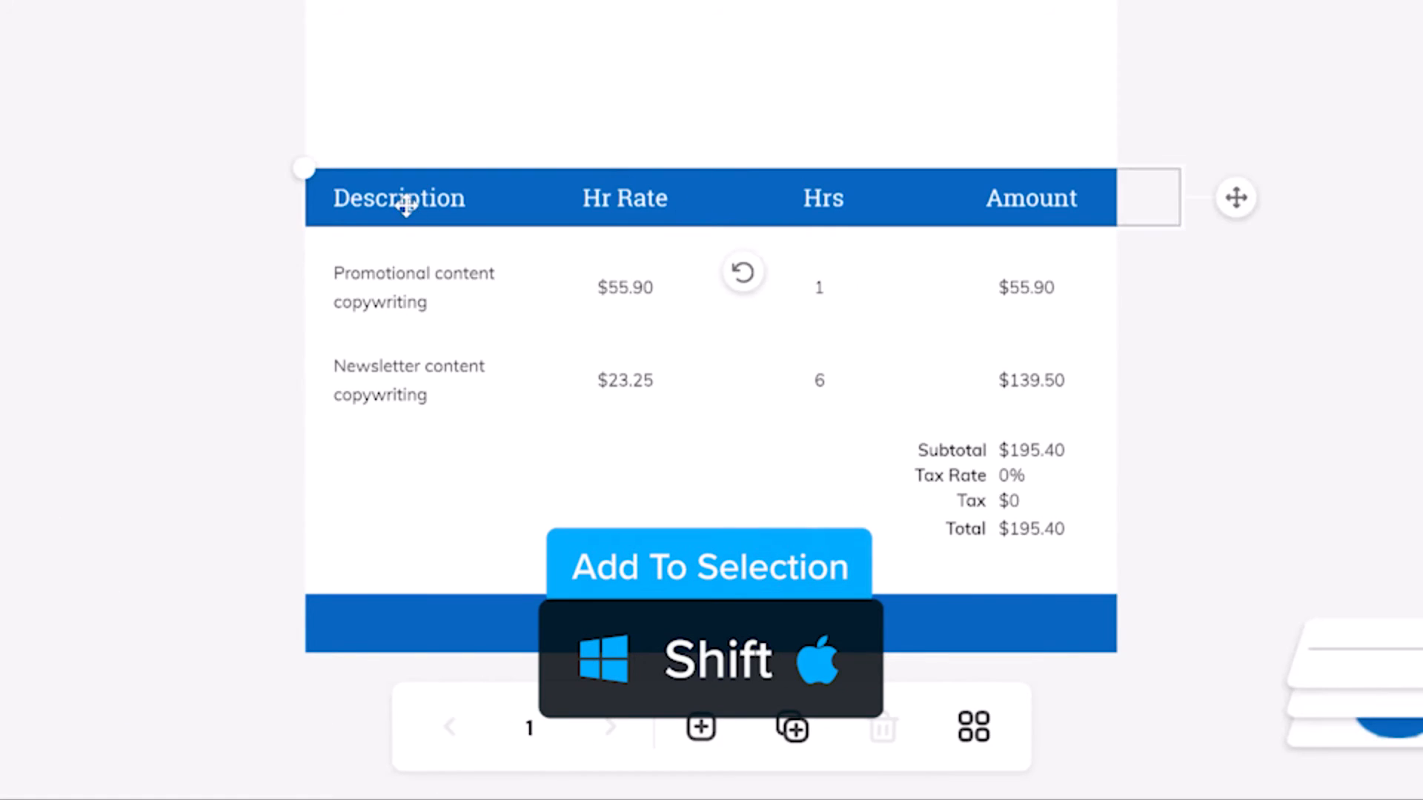
shift+click(407, 199)
shift+click(629, 197)
shift+click(835, 198)
shift+click(1039, 197)
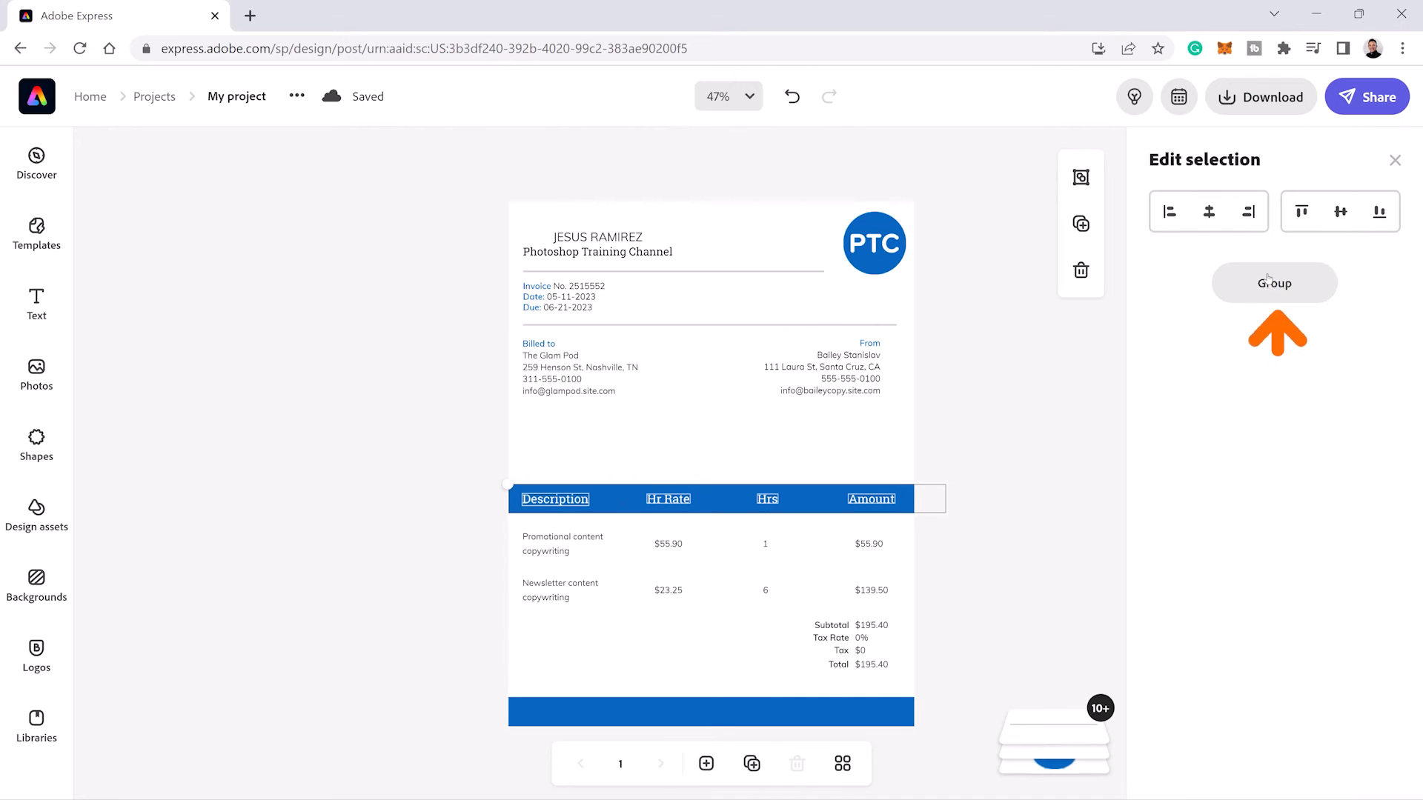
click(1269, 281)
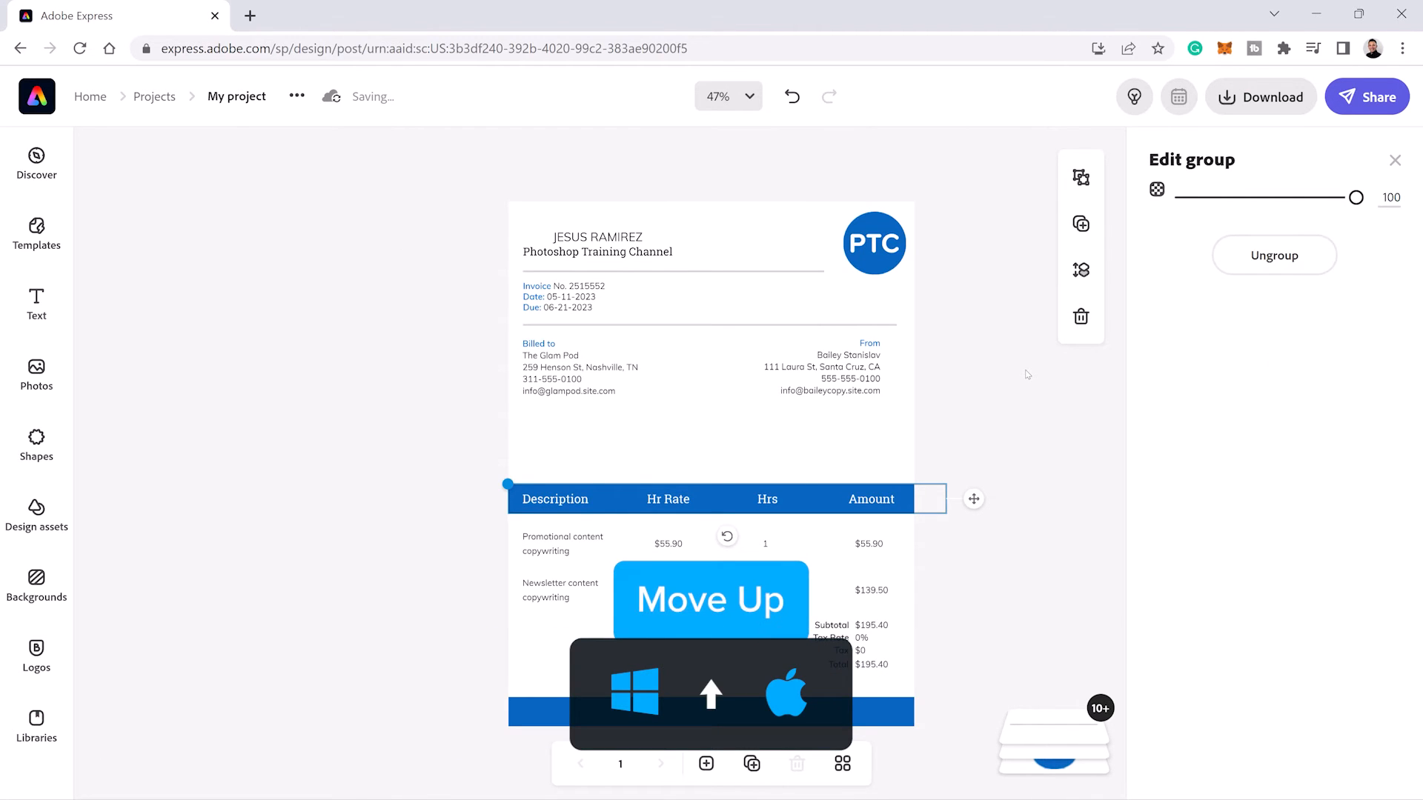
Step: Move the grouped table header up to just below the Billed to and From details
key(Up)
key(Up)
key(Up)
key(Up)
key(Up)
key(Up)
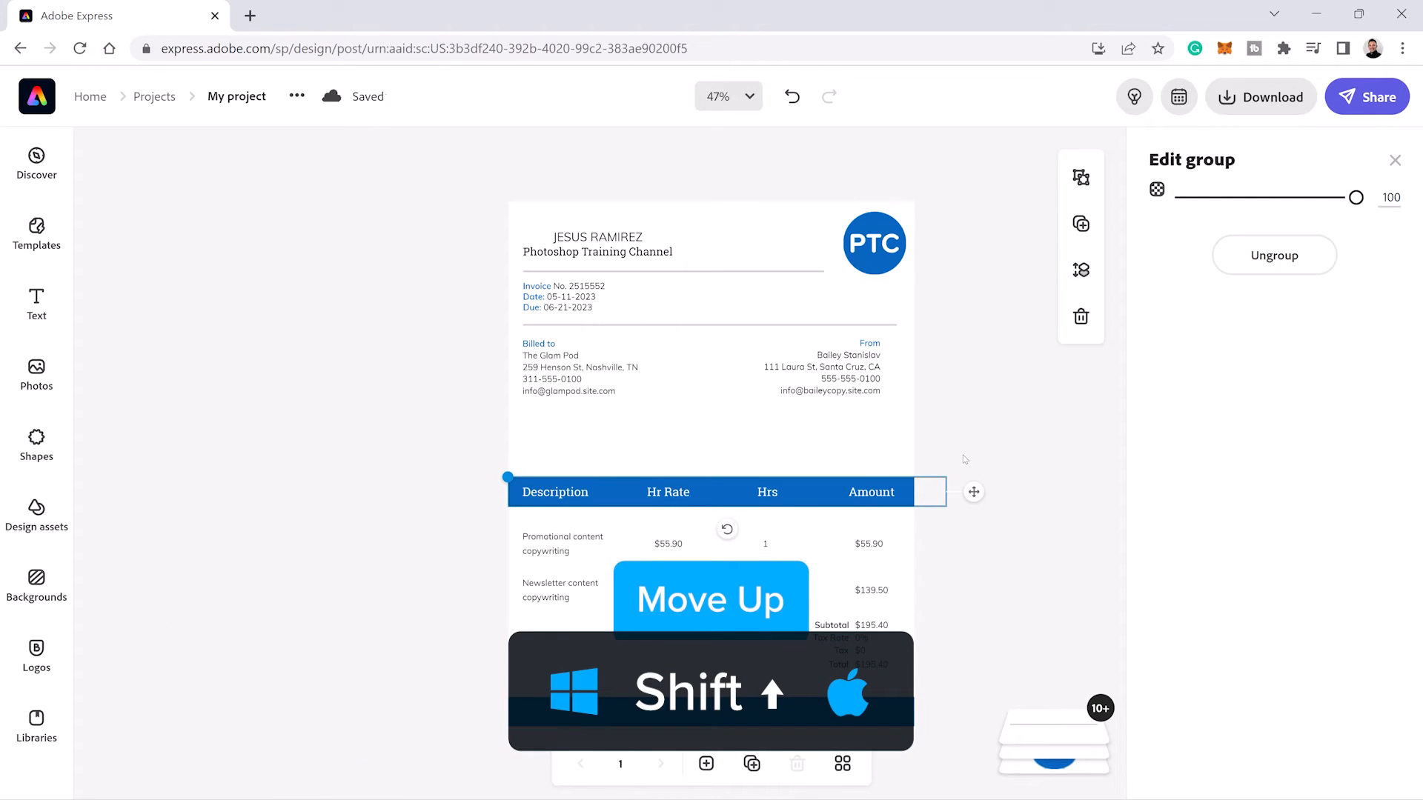
key(shift+Up)
key(shift+Up)
key(shift+Up)
key(shift+Up)
key(shift+Up)
key(shift+Up)
key(shift+Up)
key(shift+Up)
key(shift+Up)
key(shift+Up)
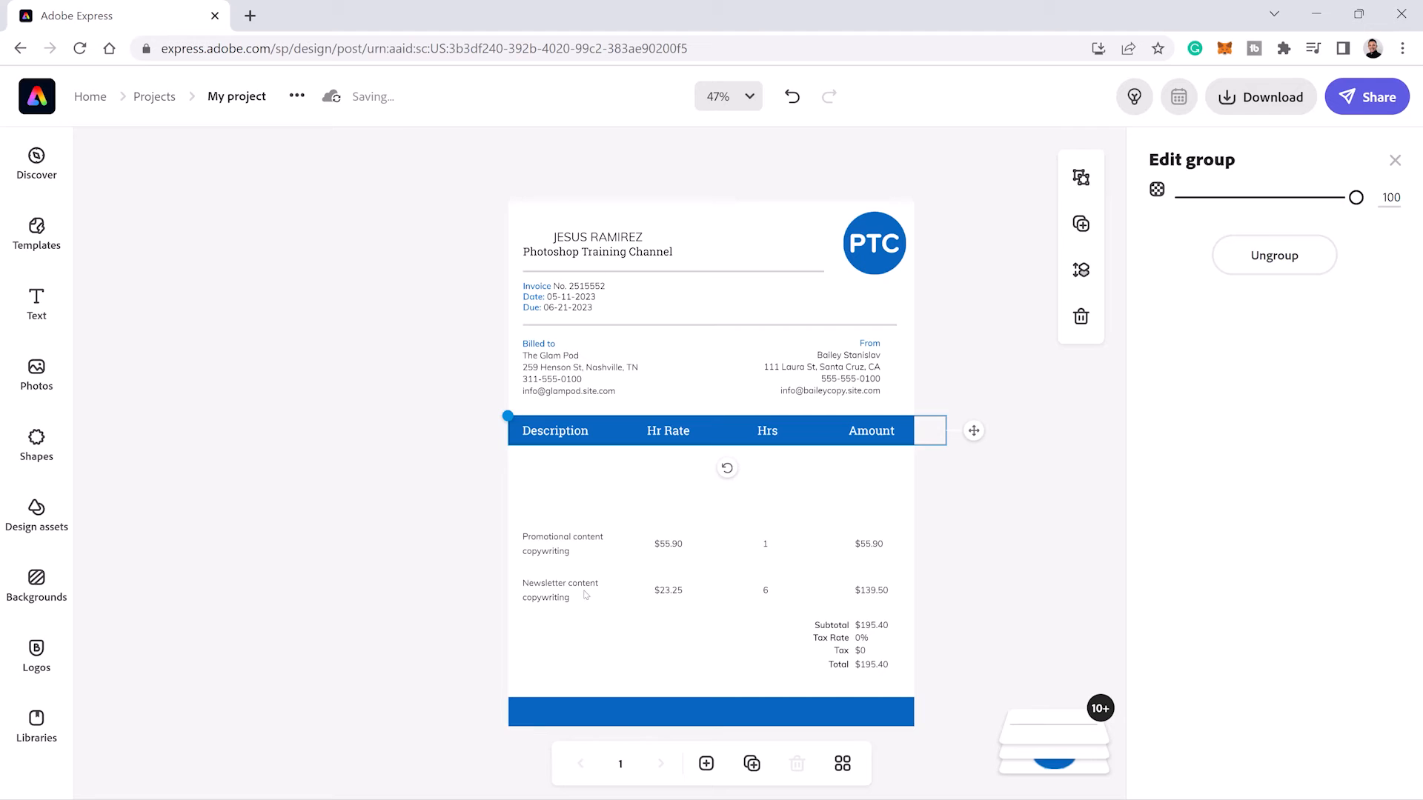
Step: Delete the Newsletter content copywriting row, including its description, hourly rate, hours and amount
click(583, 592)
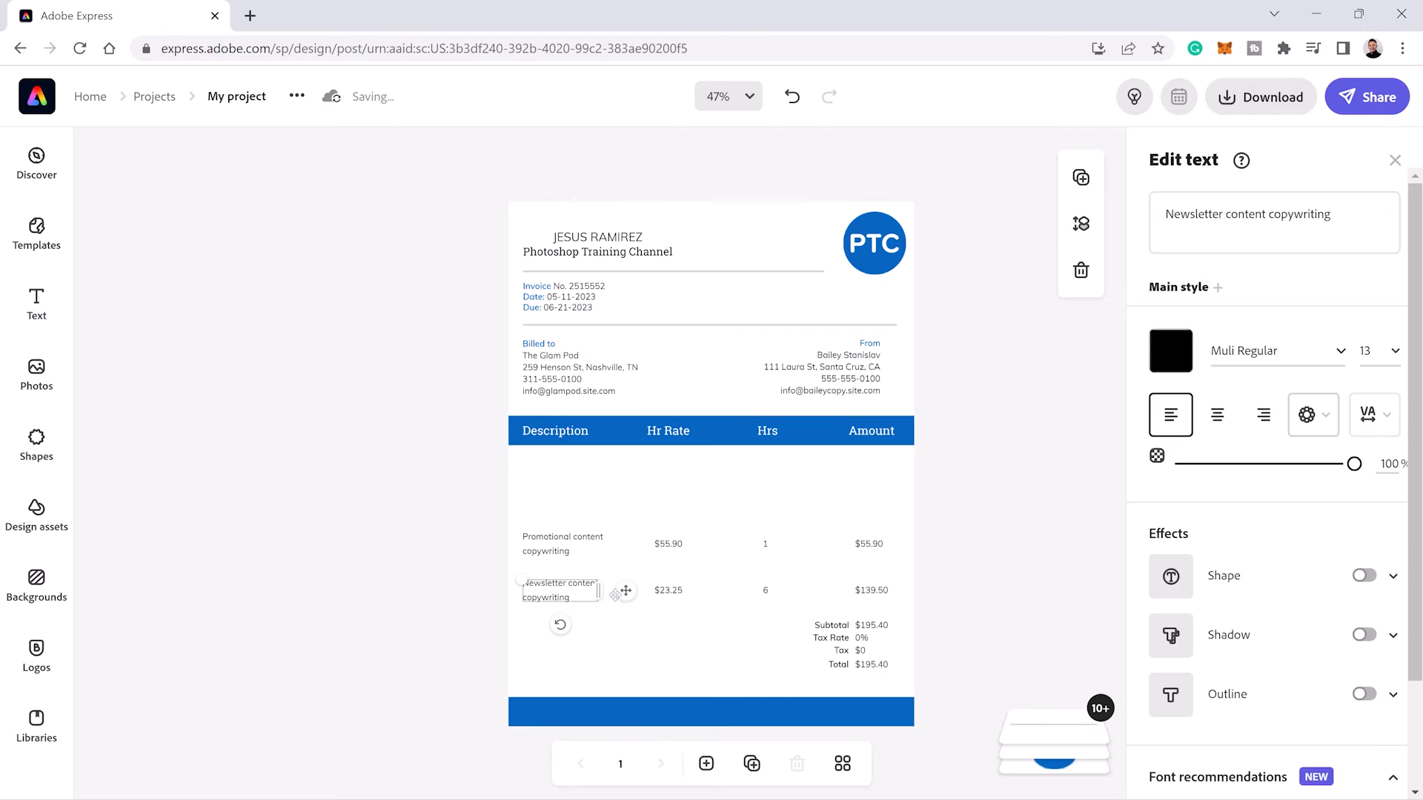
key(Delete)
click(661, 586)
key(Delete)
click(768, 593)
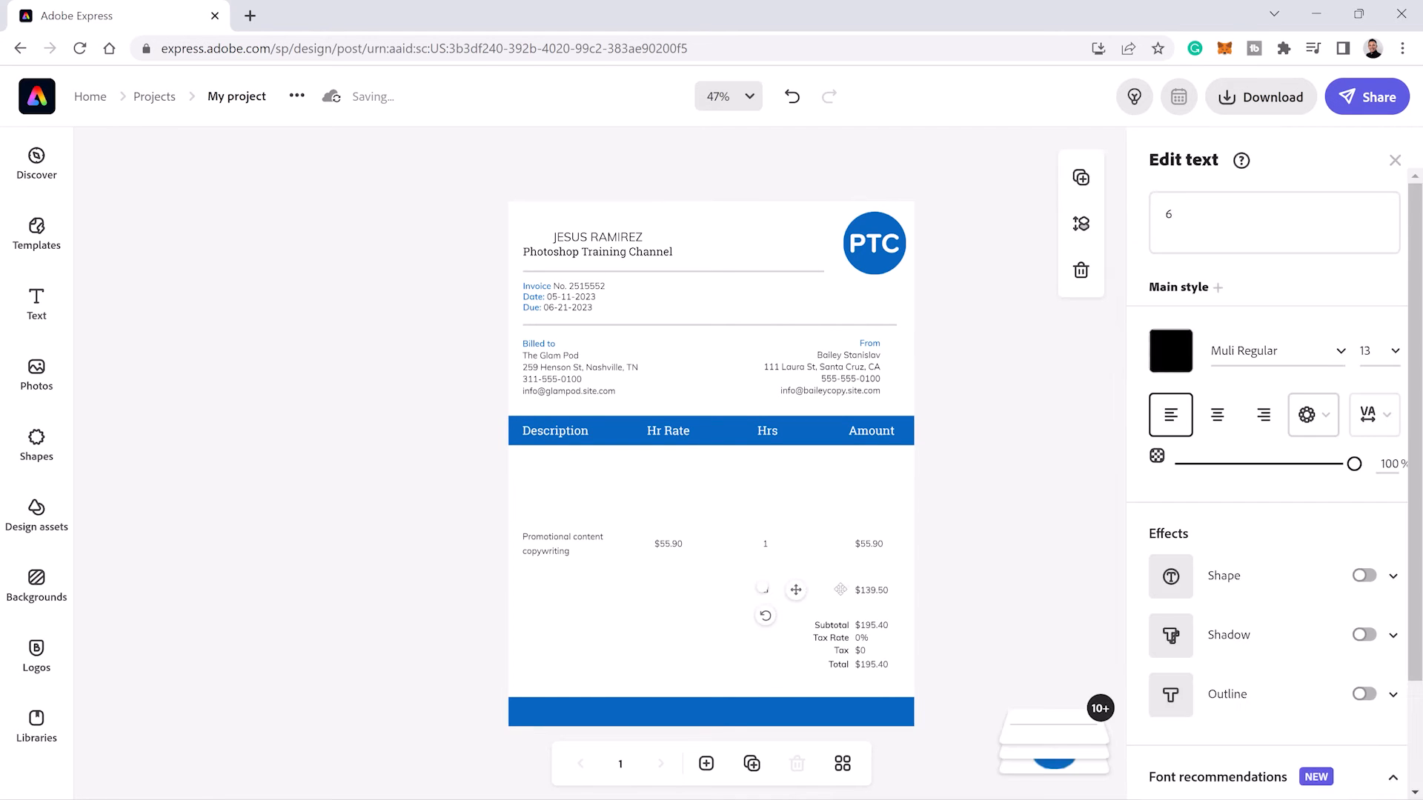
key(Delete)
click(864, 593)
key(Delete)
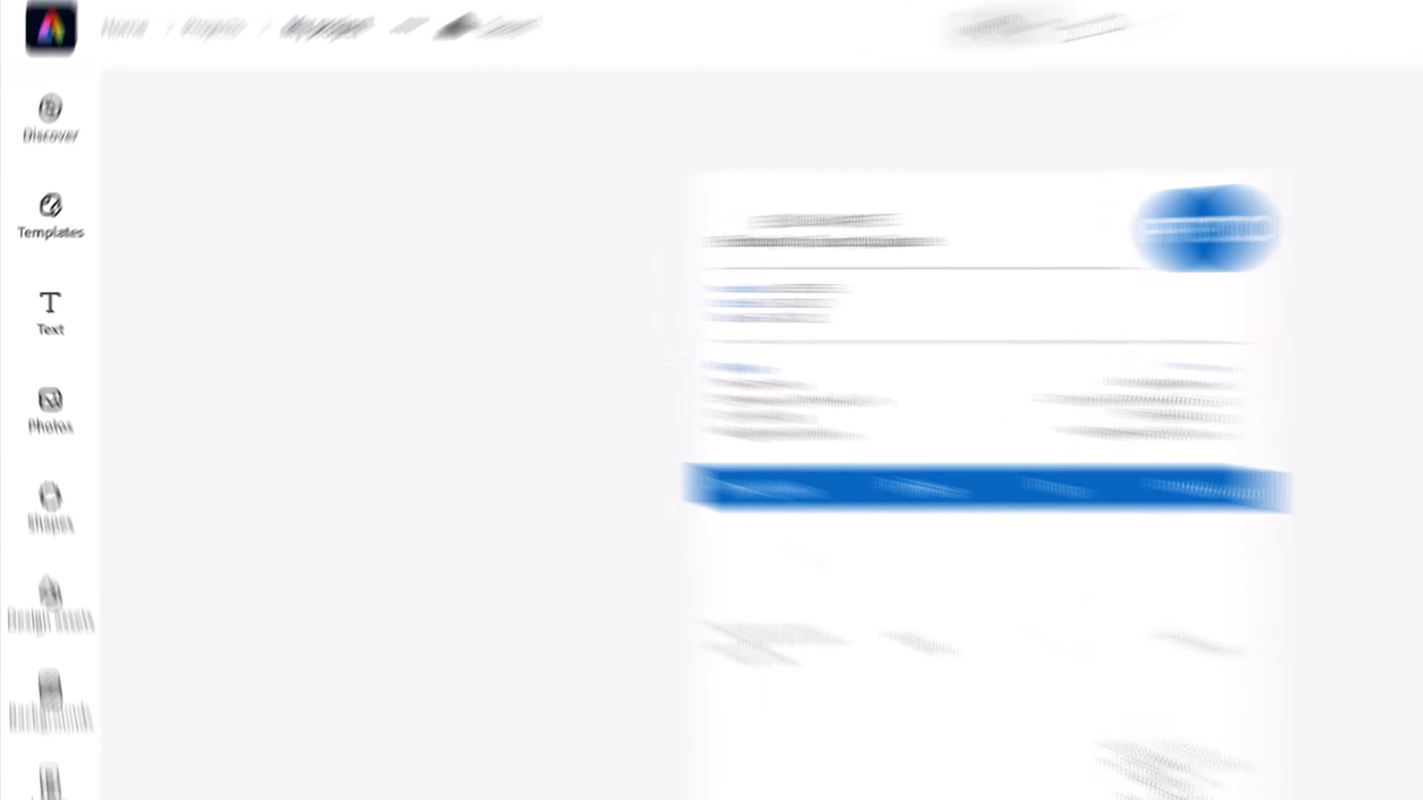
Step: Add a basic square shape to the lower part of the invoice
click(100, 614)
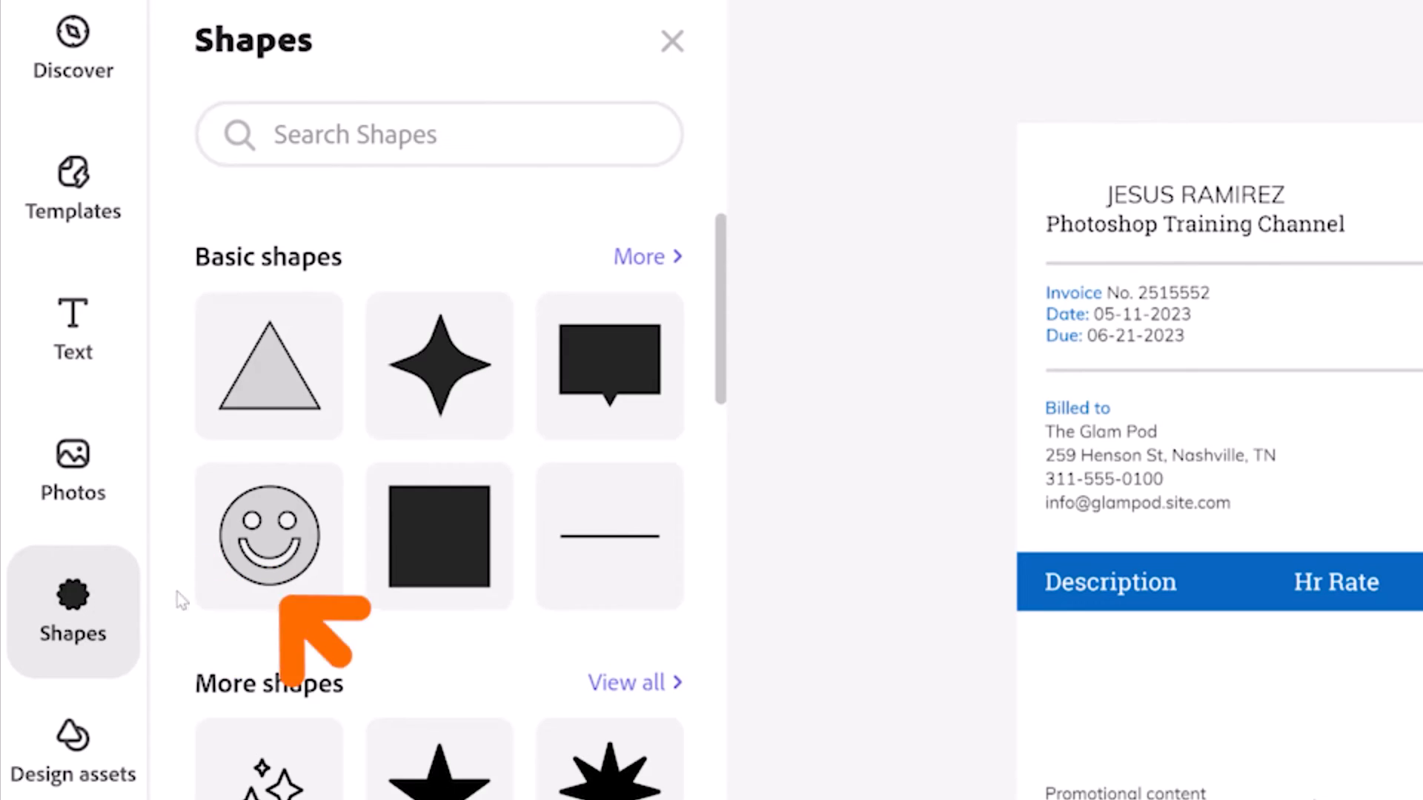
click(450, 524)
click(704, 618)
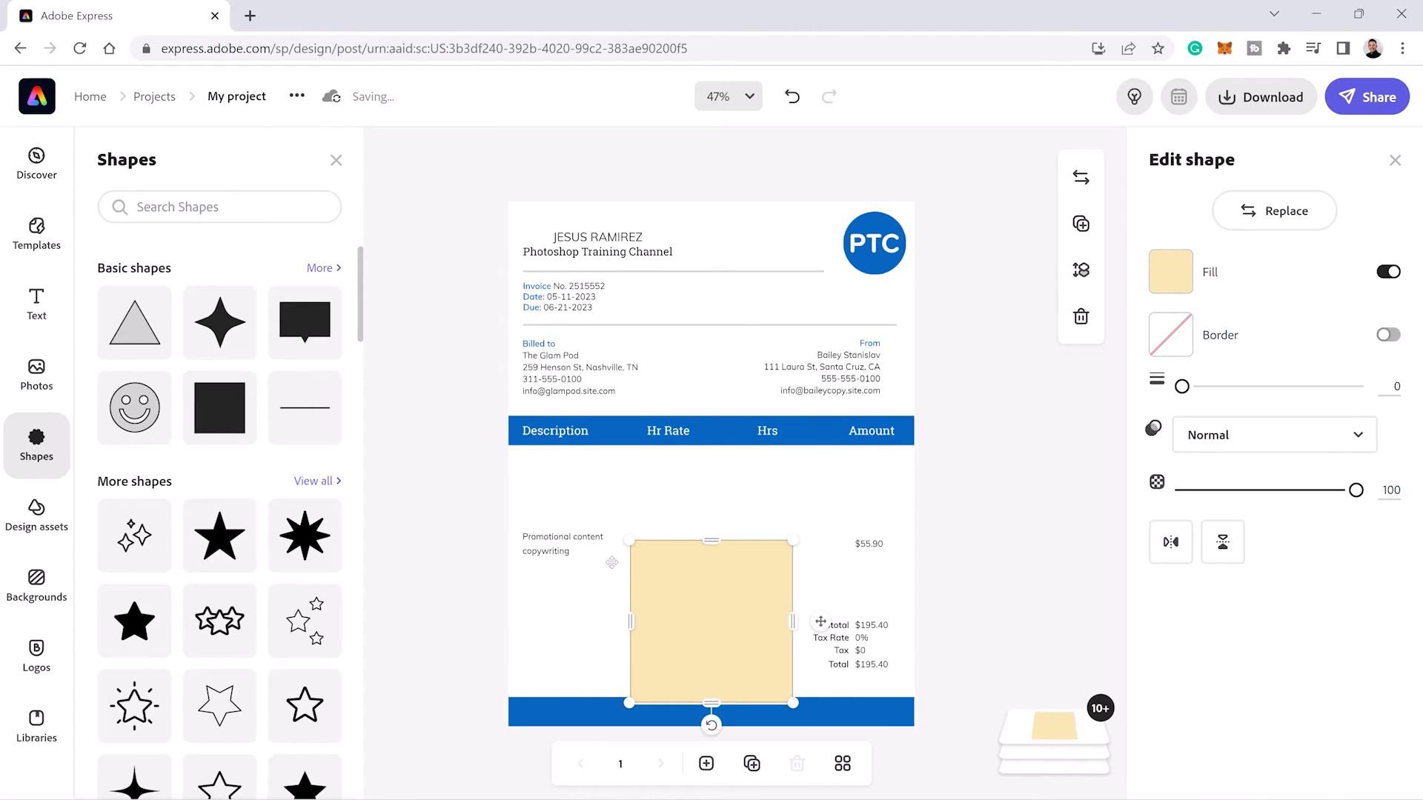
Step: Move the square to the invoice's left edge and stretch it across the full page width
drag(612, 562, 491, 489)
drag(672, 546, 916, 547)
click(951, 616)
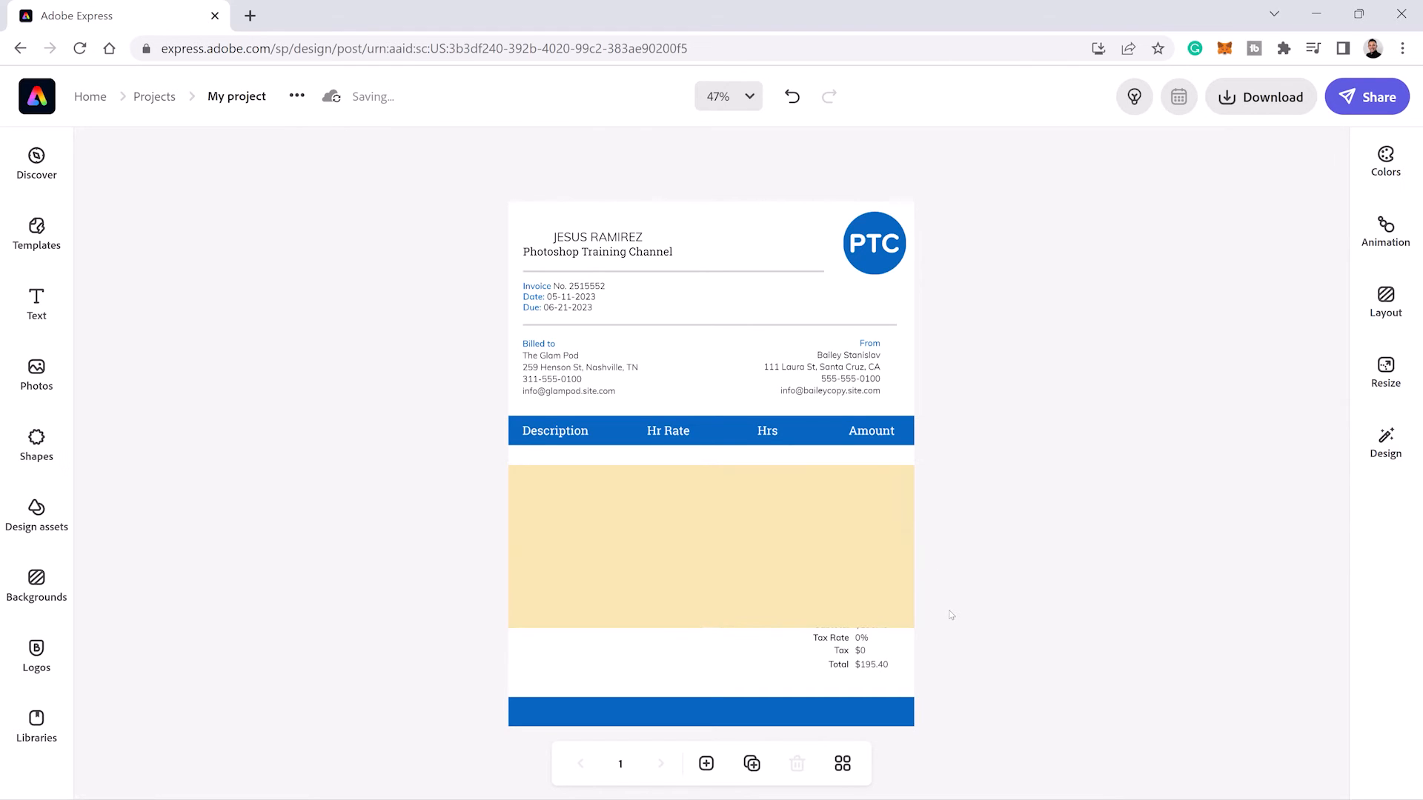
click(897, 586)
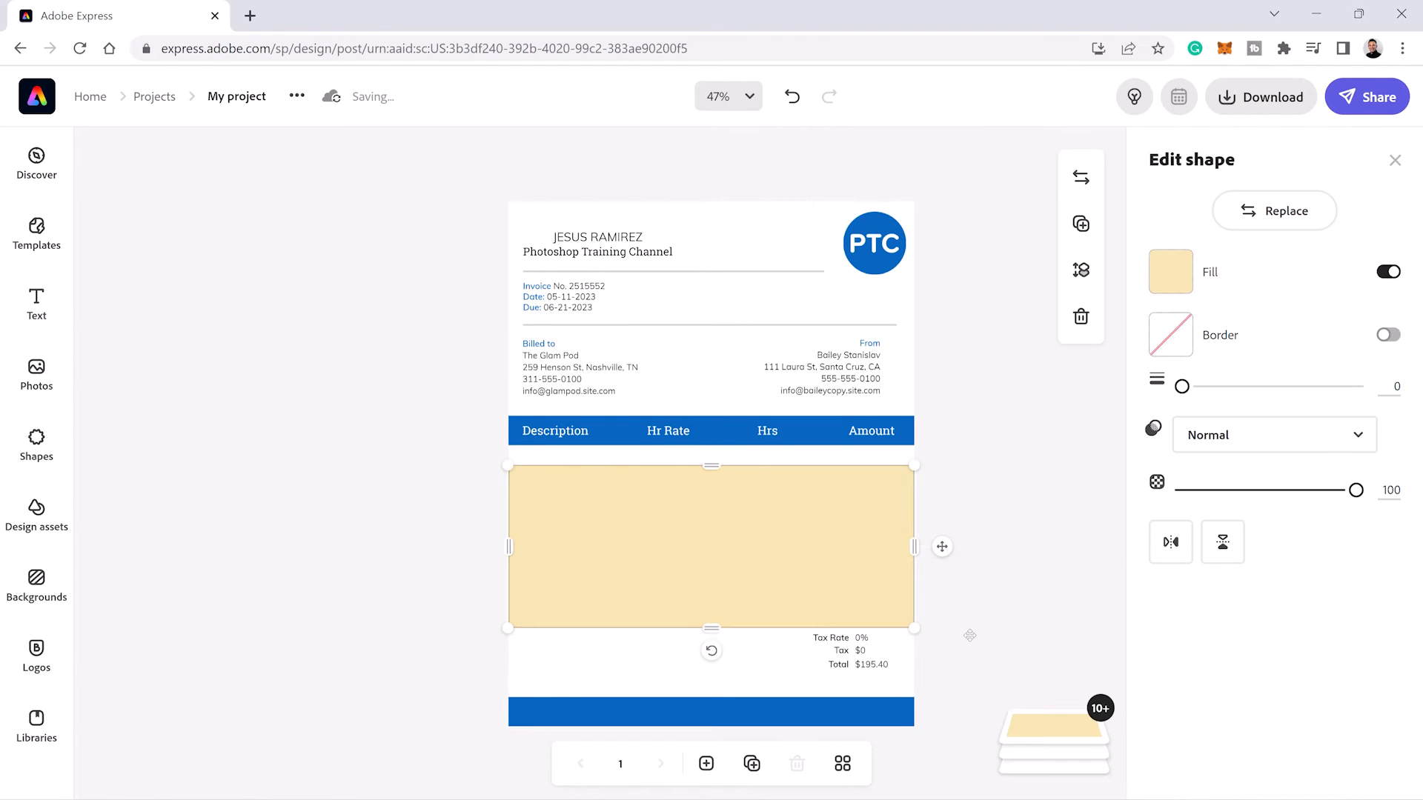
Step: Send the rectangle down the layer stack to just above the background and trim its height to fit the Promotional content copywriting row
click(1050, 727)
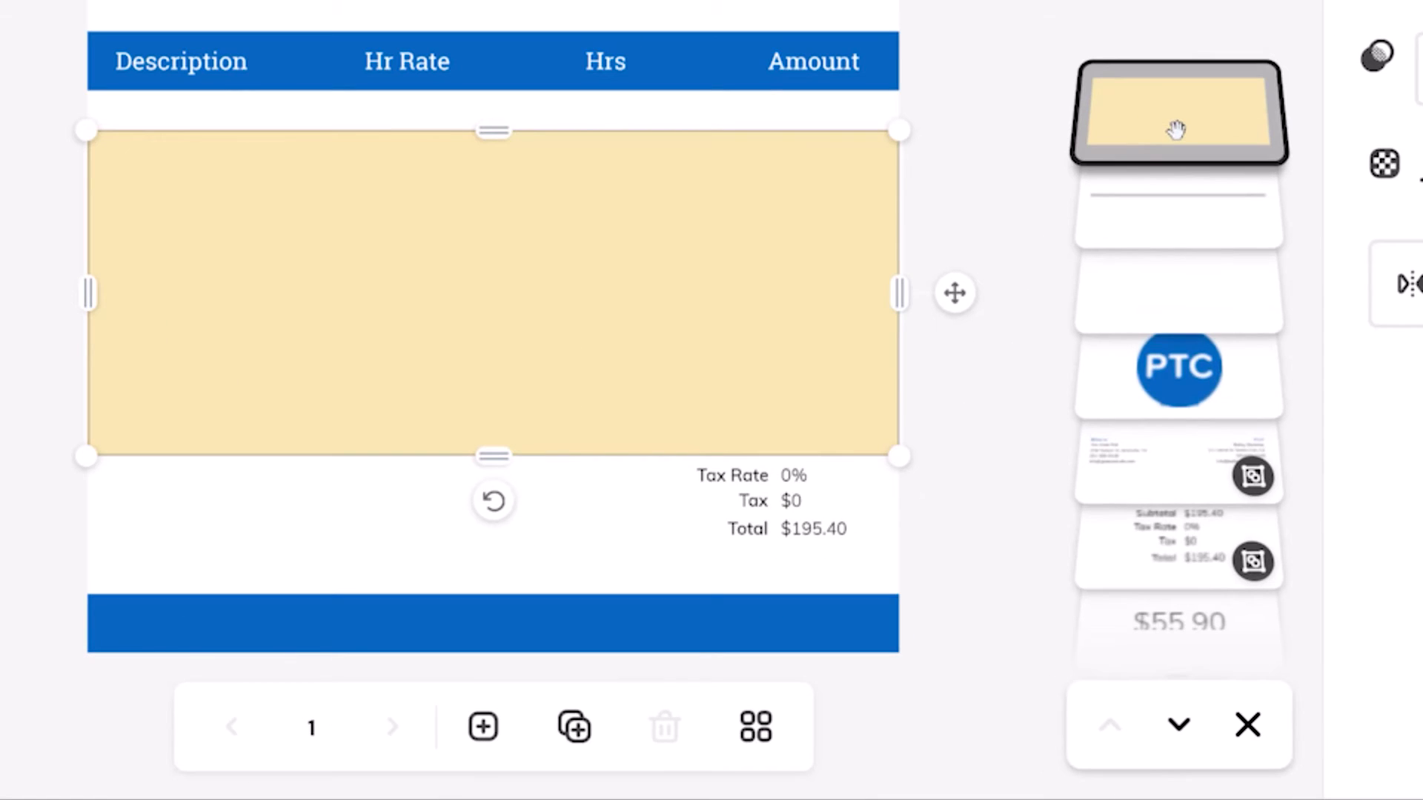
drag(1176, 130, 1131, 515)
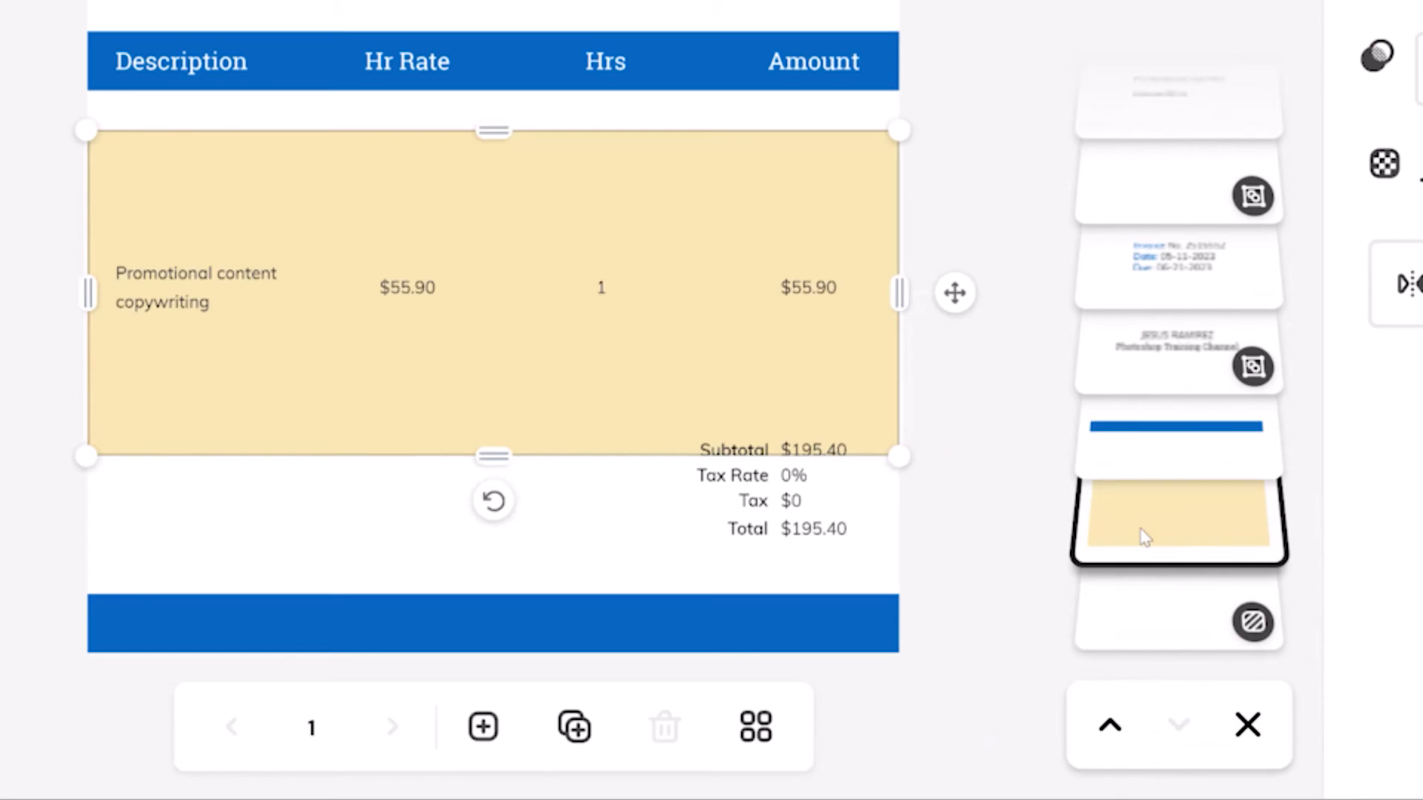
drag(492, 130, 493, 232)
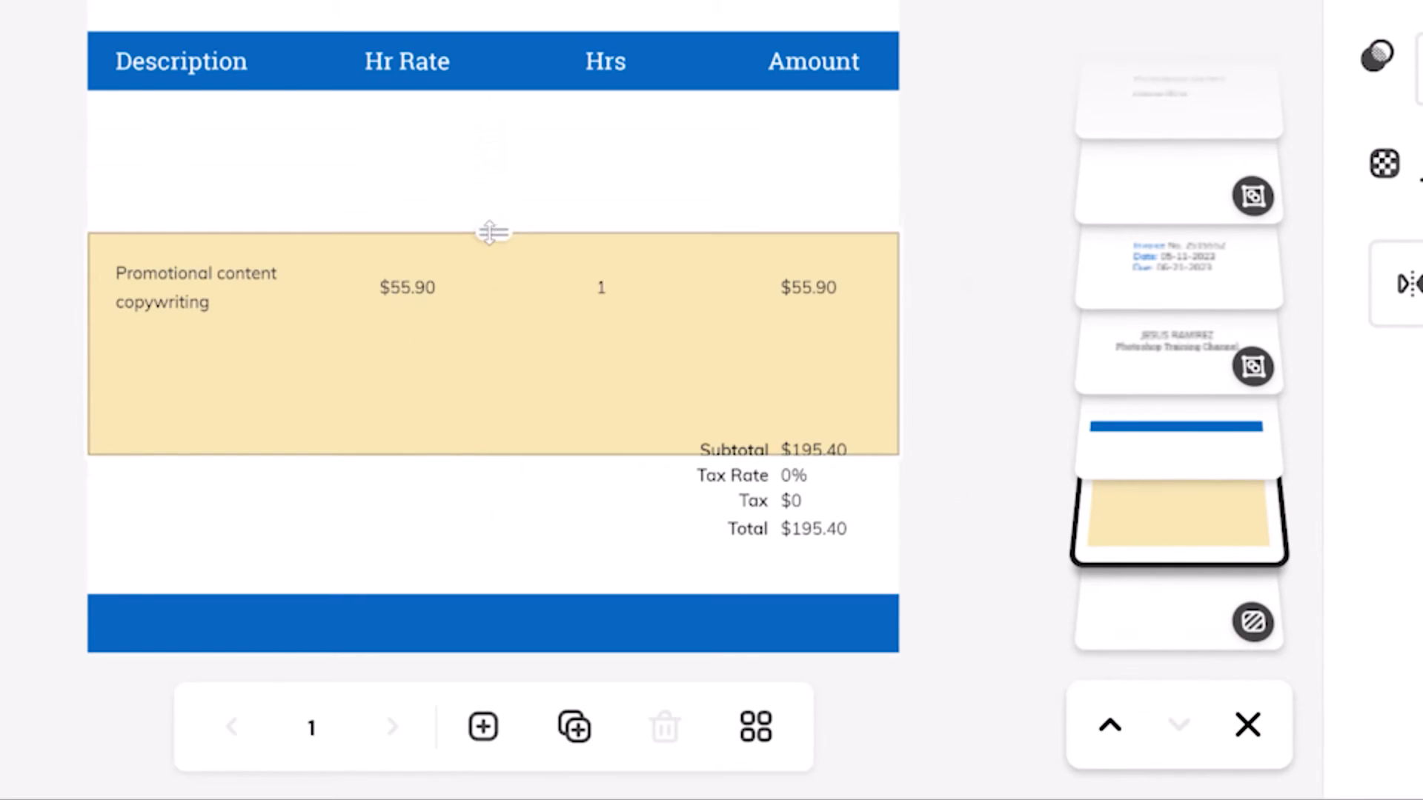
drag(495, 454, 494, 319)
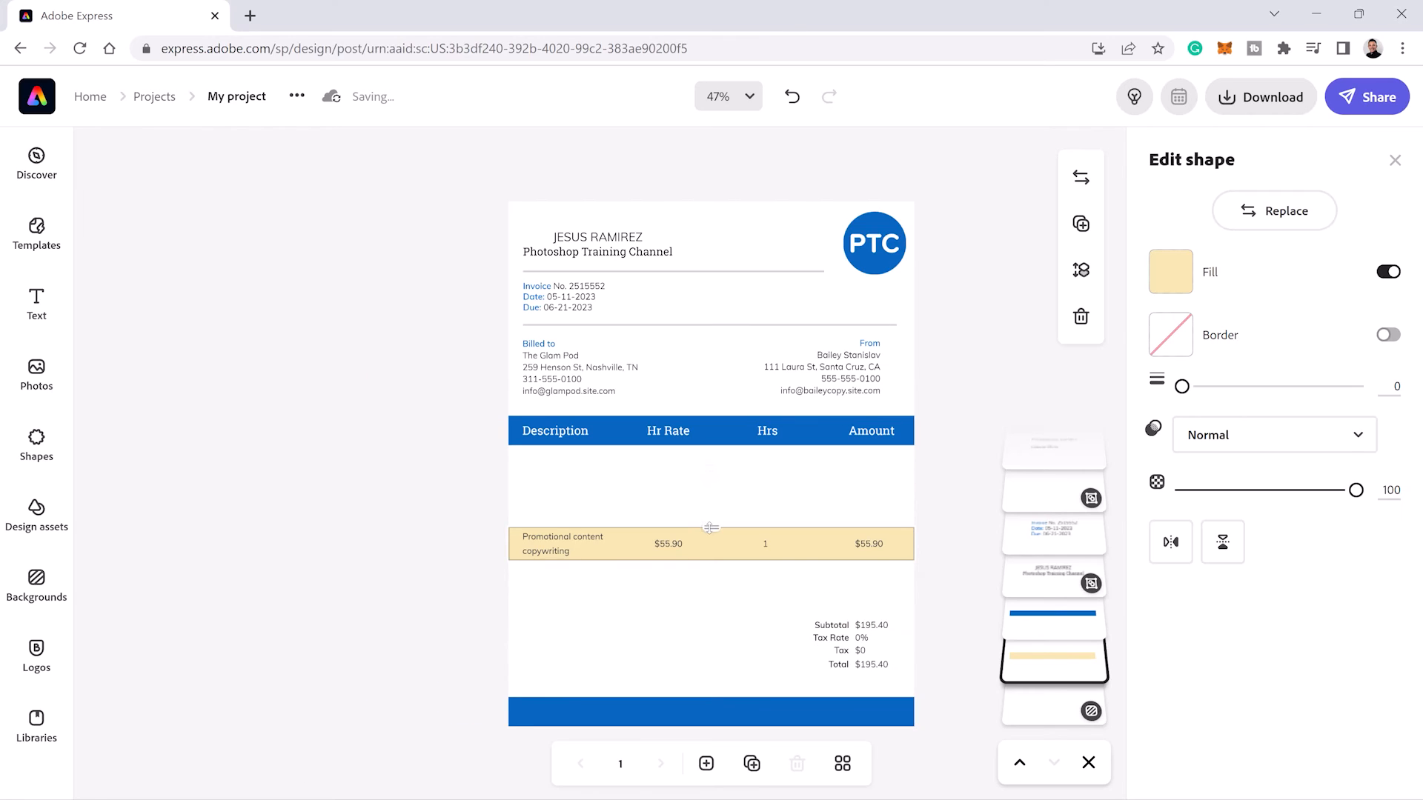
Step: Fill the row's rectangle with white (#FFFFFF) and group it with the description, hourly rate, hours and amount
click(1171, 271)
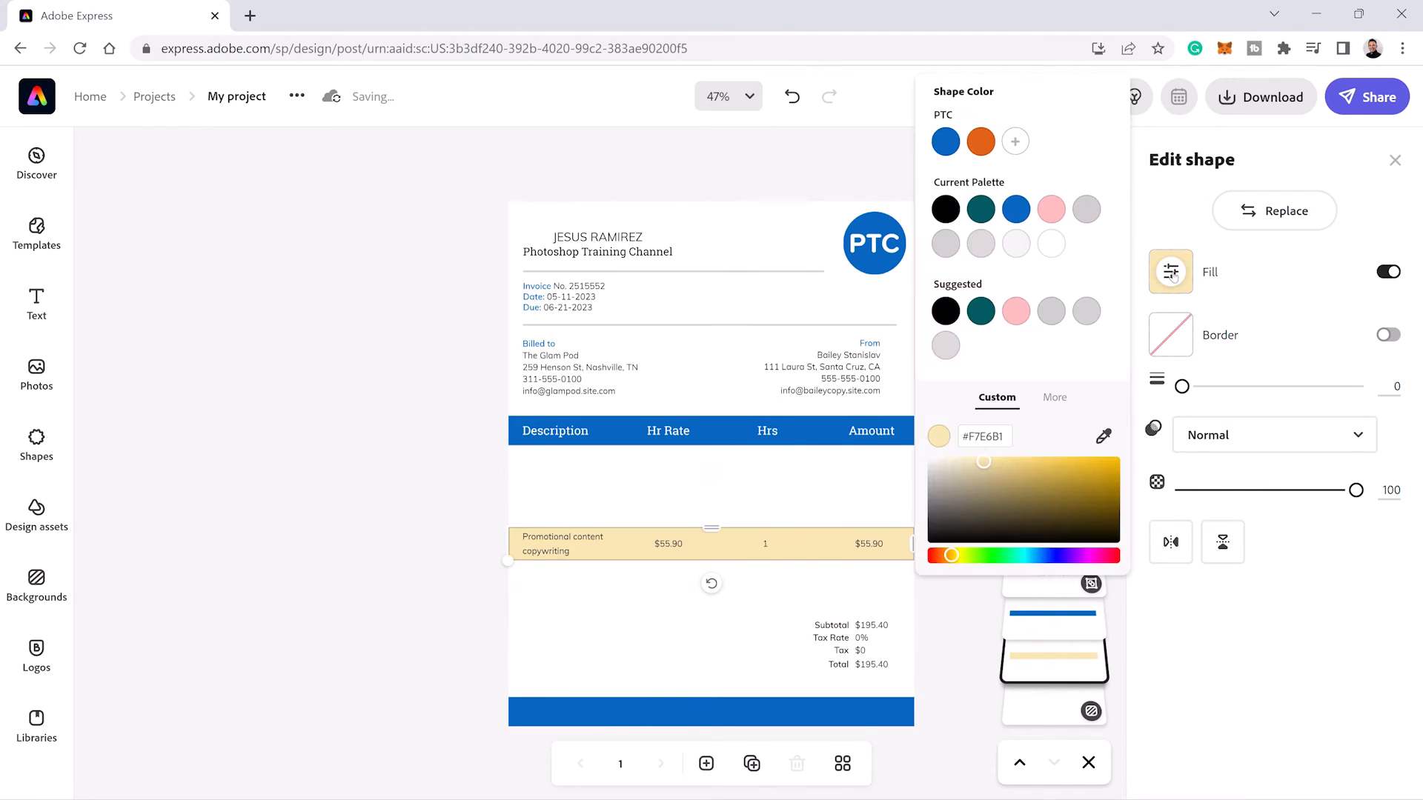
click(1051, 244)
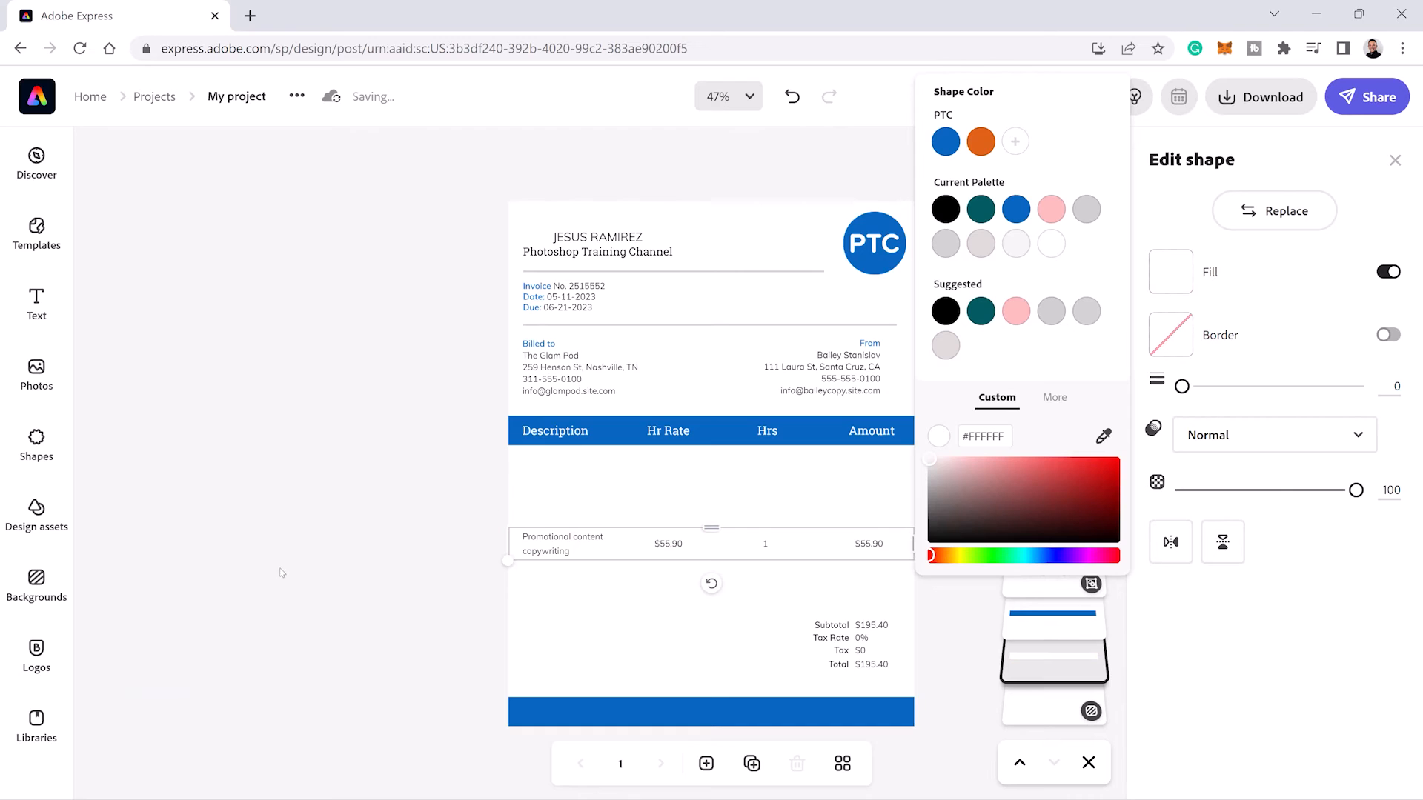
shift+click(547, 549)
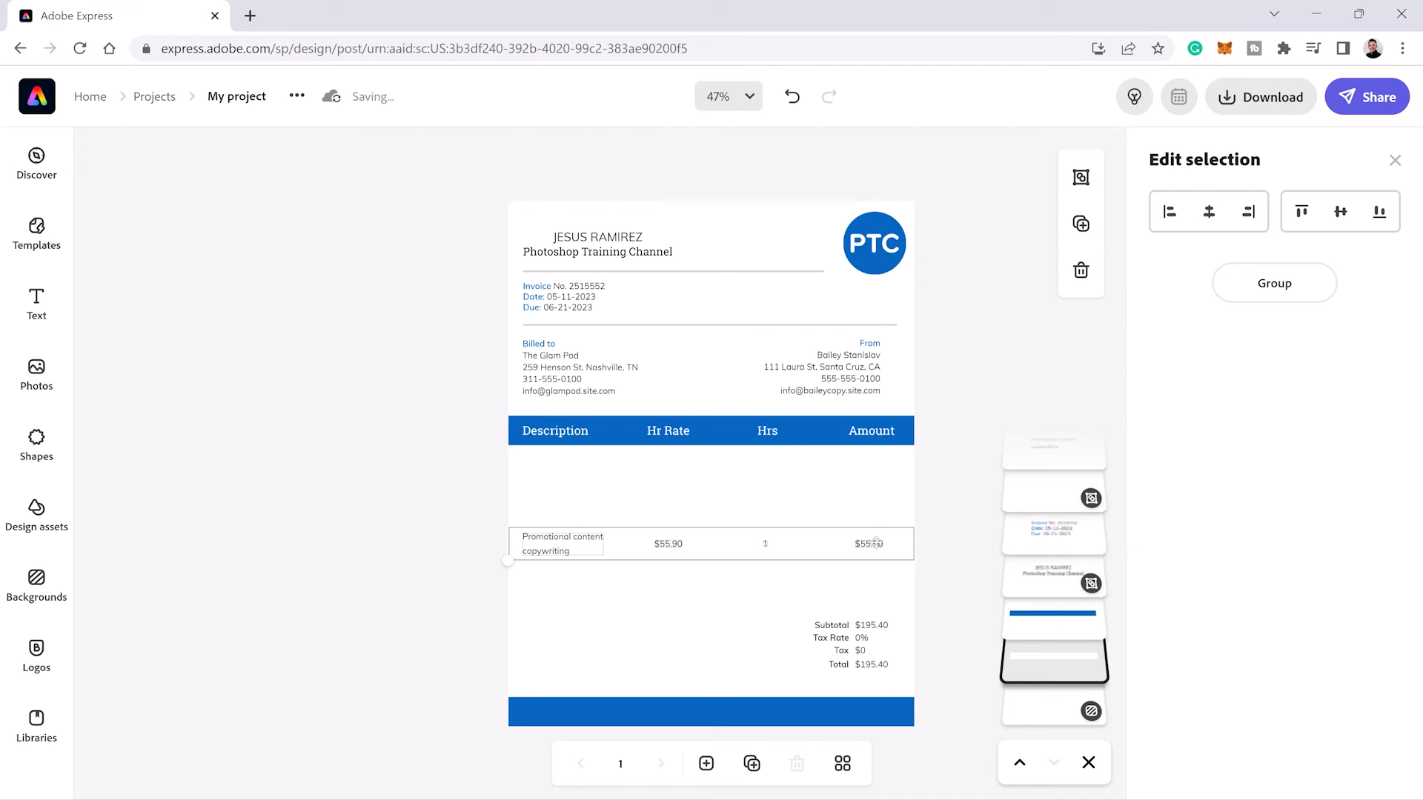
click(1275, 283)
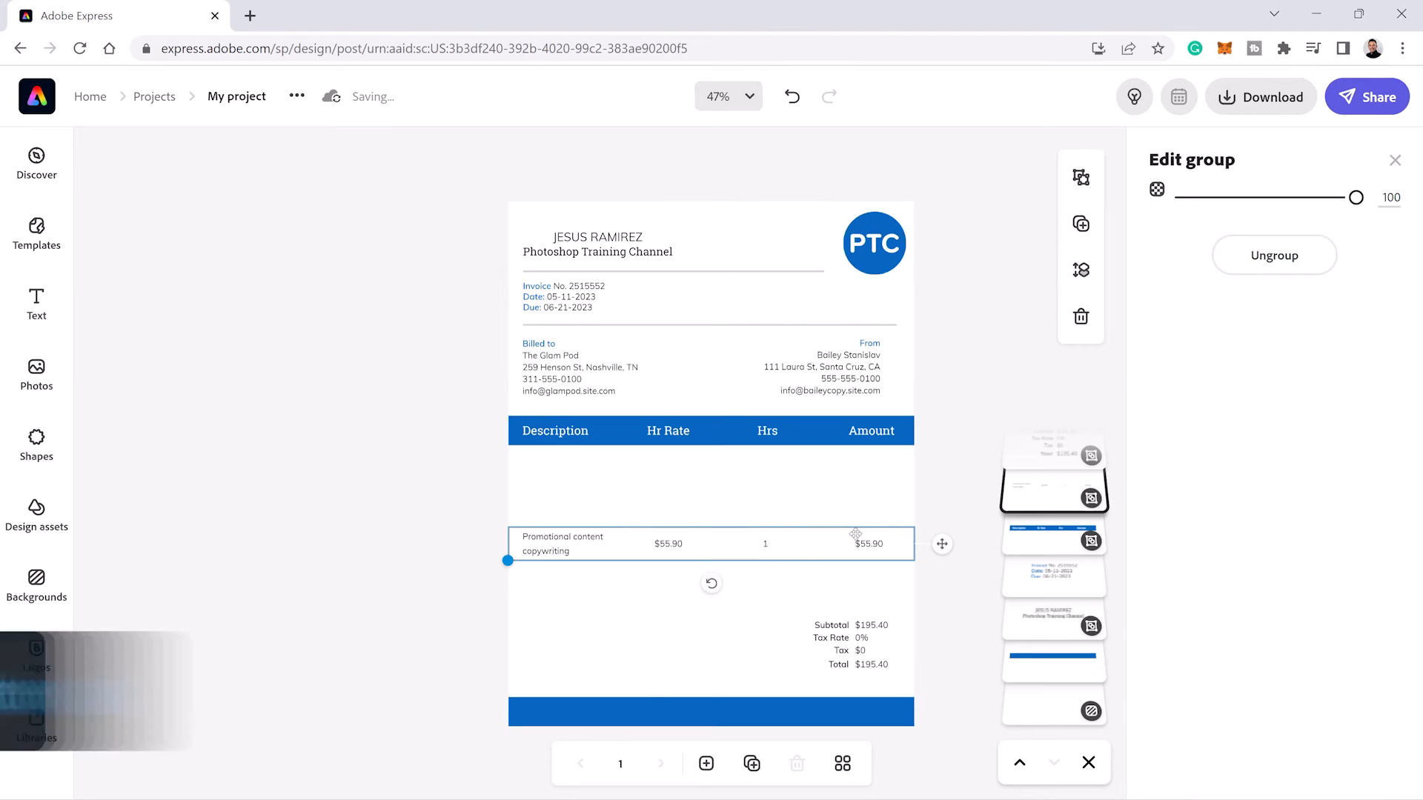
Step: Move the grouped Promotional content copywriting row up until it sits directly below the blue table header
key(shift+Up)
key(shift+Up)
key(shift+Up)
key(shift+Up)
key(shift+Up)
key(shift+Up)
key(shift+Up)
key(shift+Up)
key(shift+Up)
key(shift+Up)
key(shift+Up)
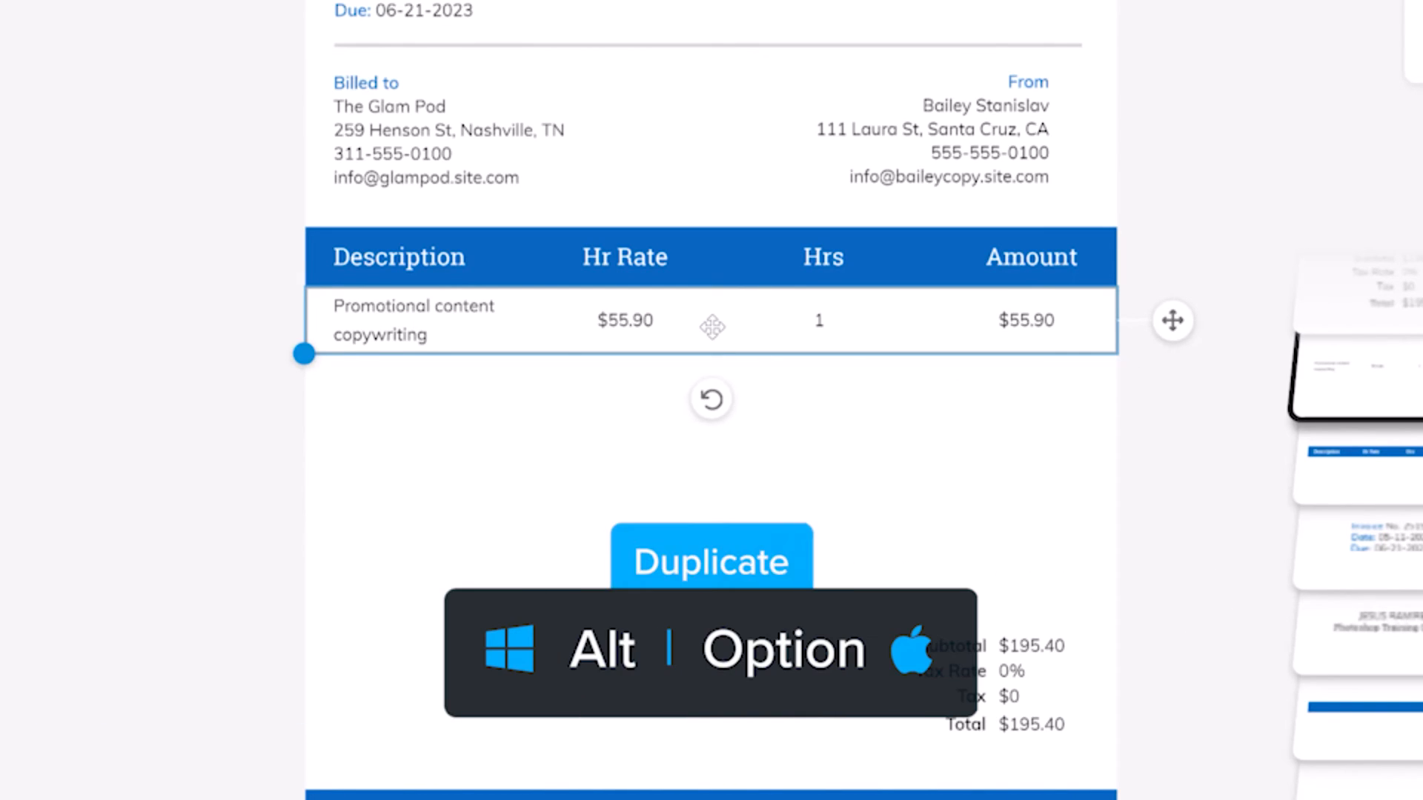
Step: Duplicate the item row directly below itself and fill the copy's background with light grey #F5F5F5
drag(712, 327, 704, 398)
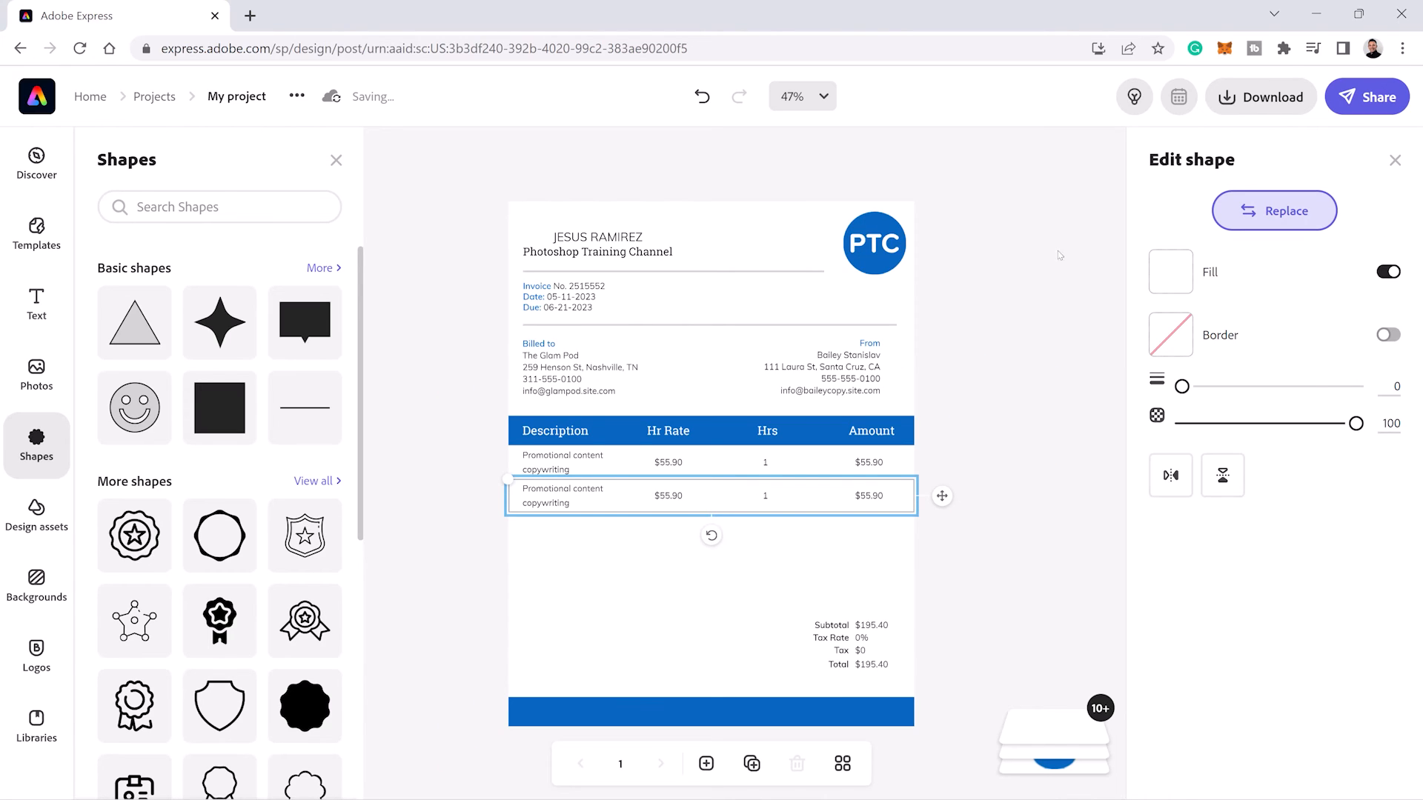
click(1176, 280)
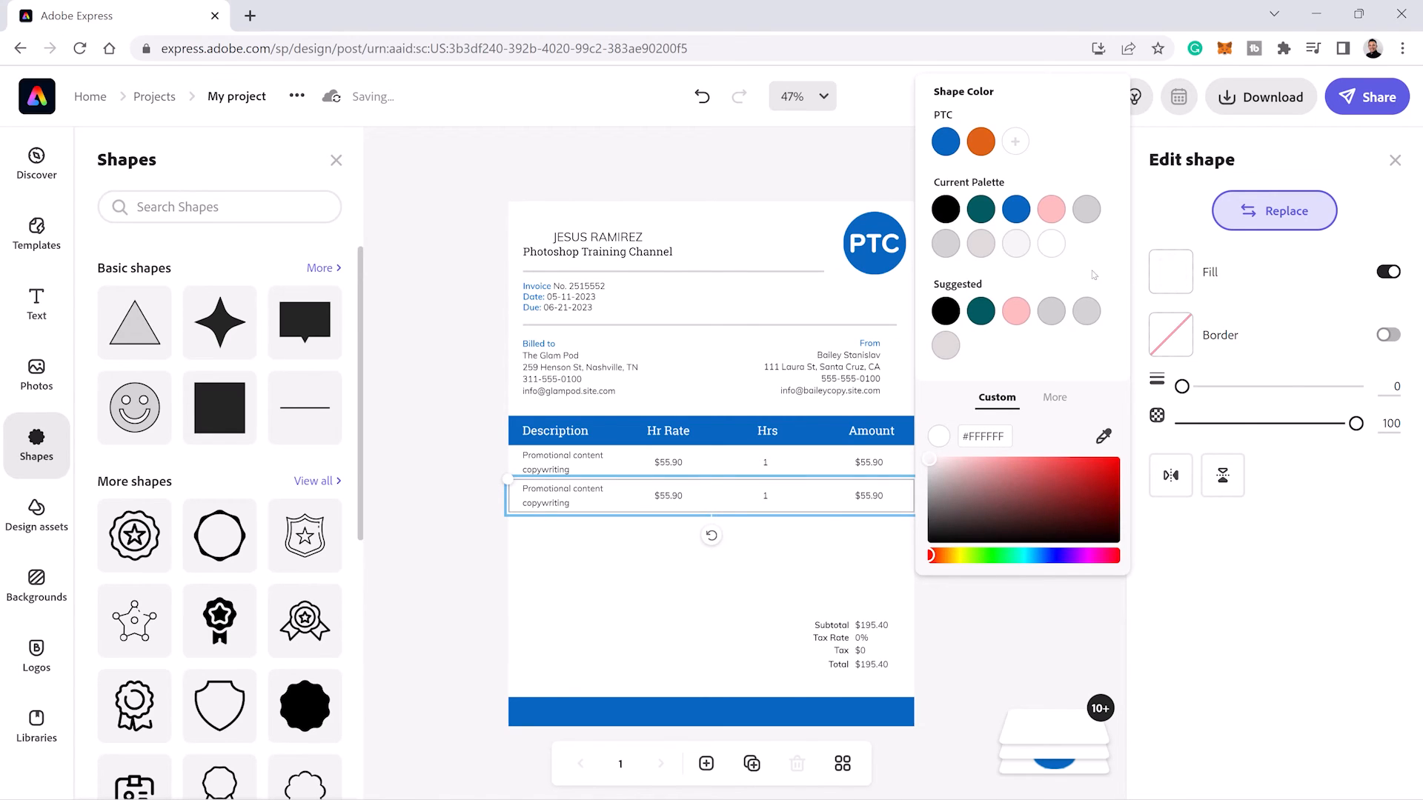
click(1017, 244)
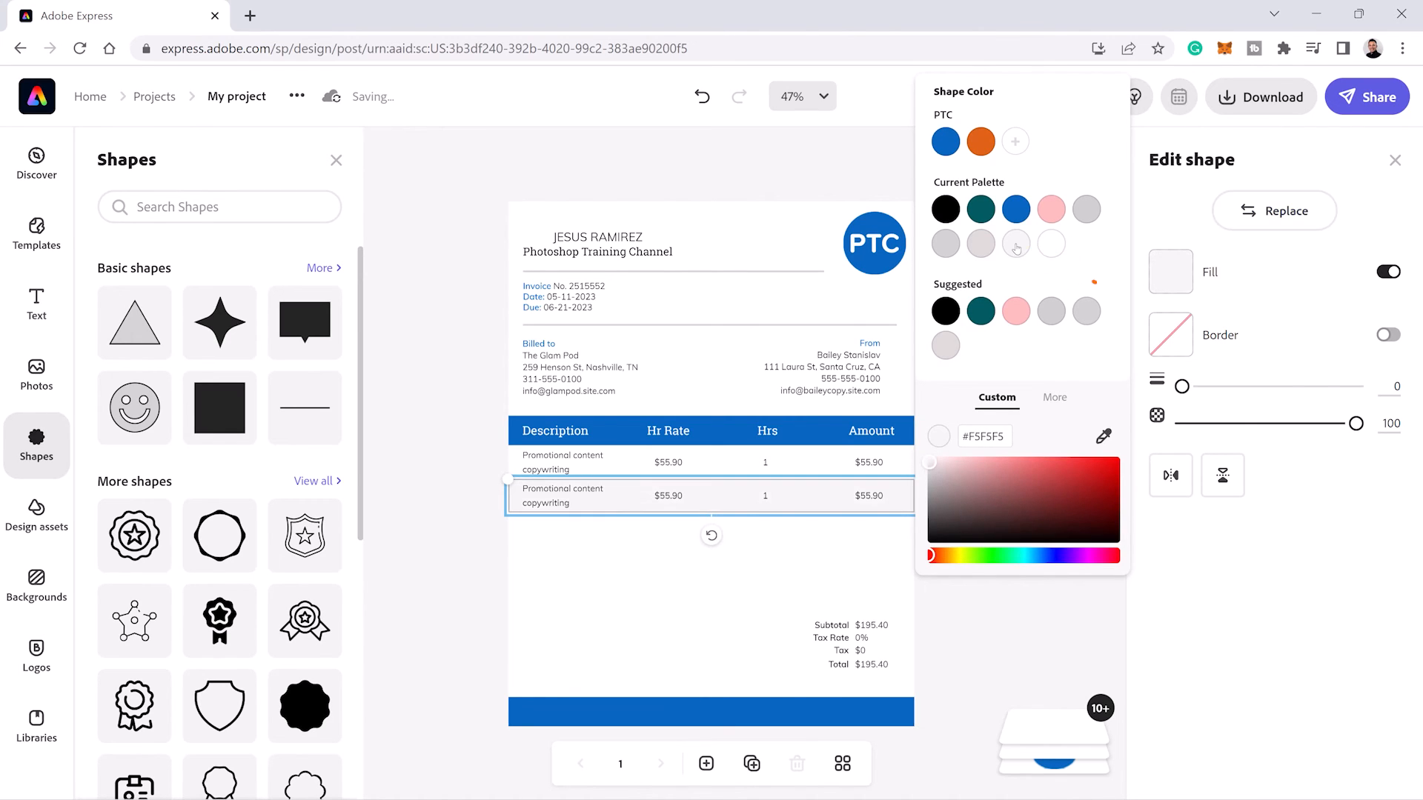
click(810, 173)
click(971, 544)
Step: Duplicate the white and grey item rows together and place the copies directly below them
click(714, 471)
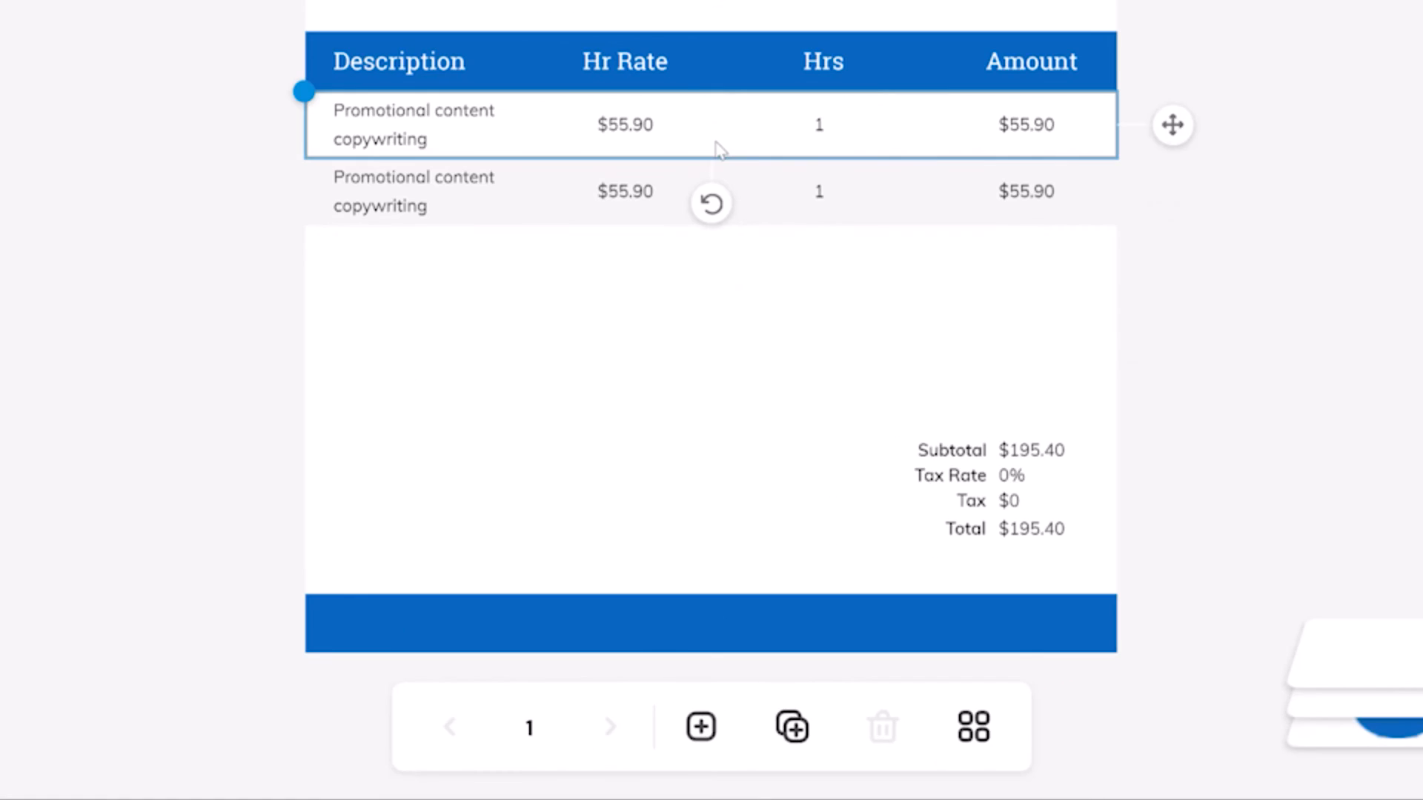
key(shift)
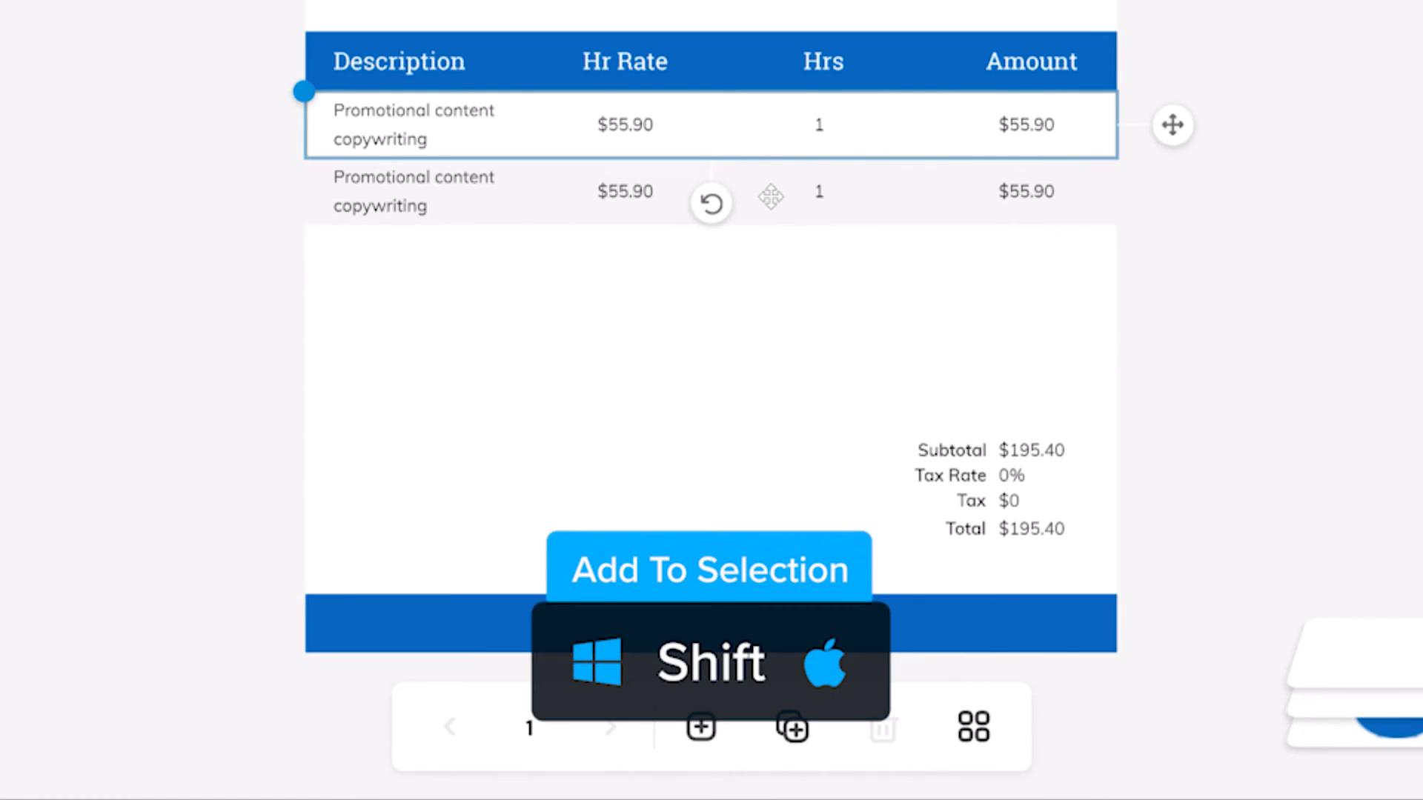
shift+click(771, 197)
drag(685, 213, 693, 324)
key(alt)
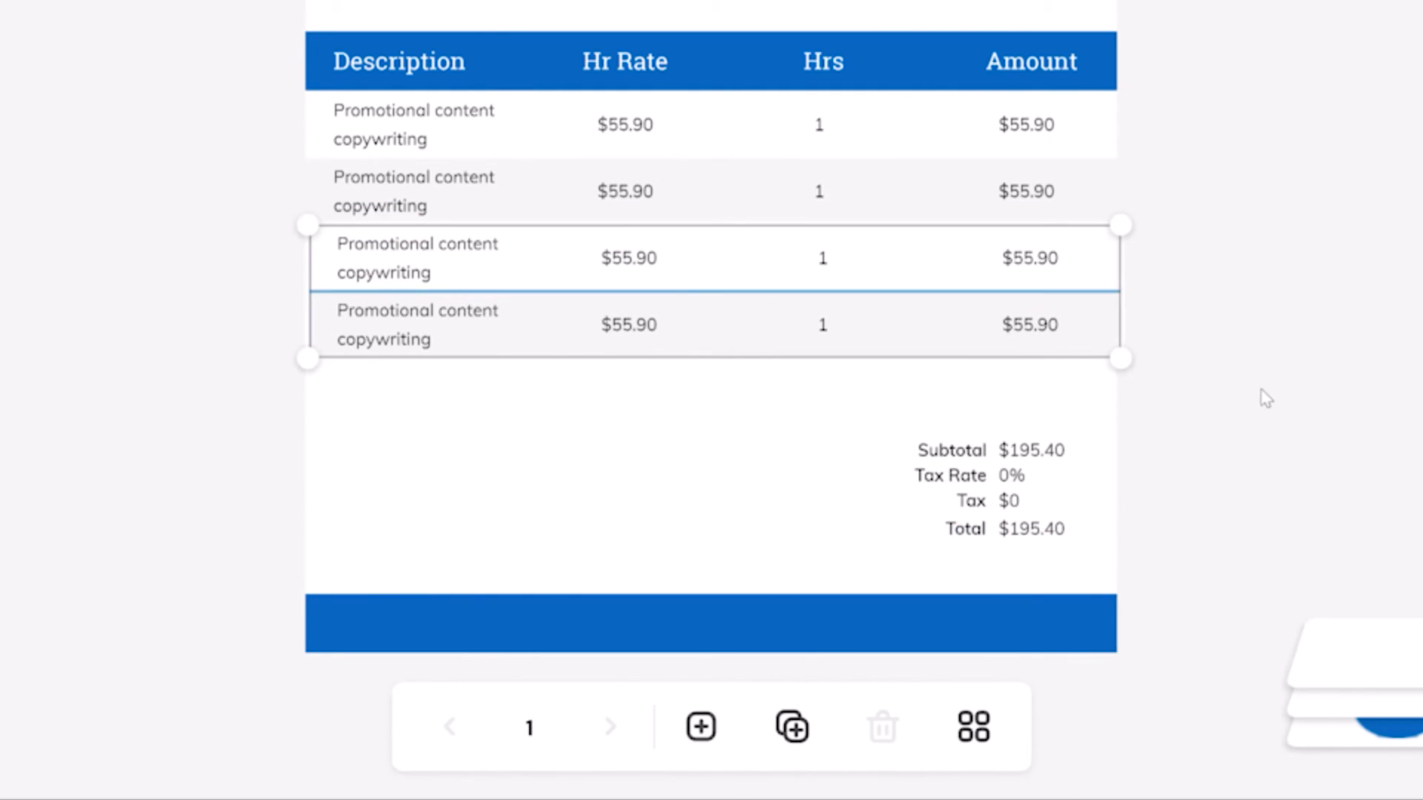
click(1266, 399)
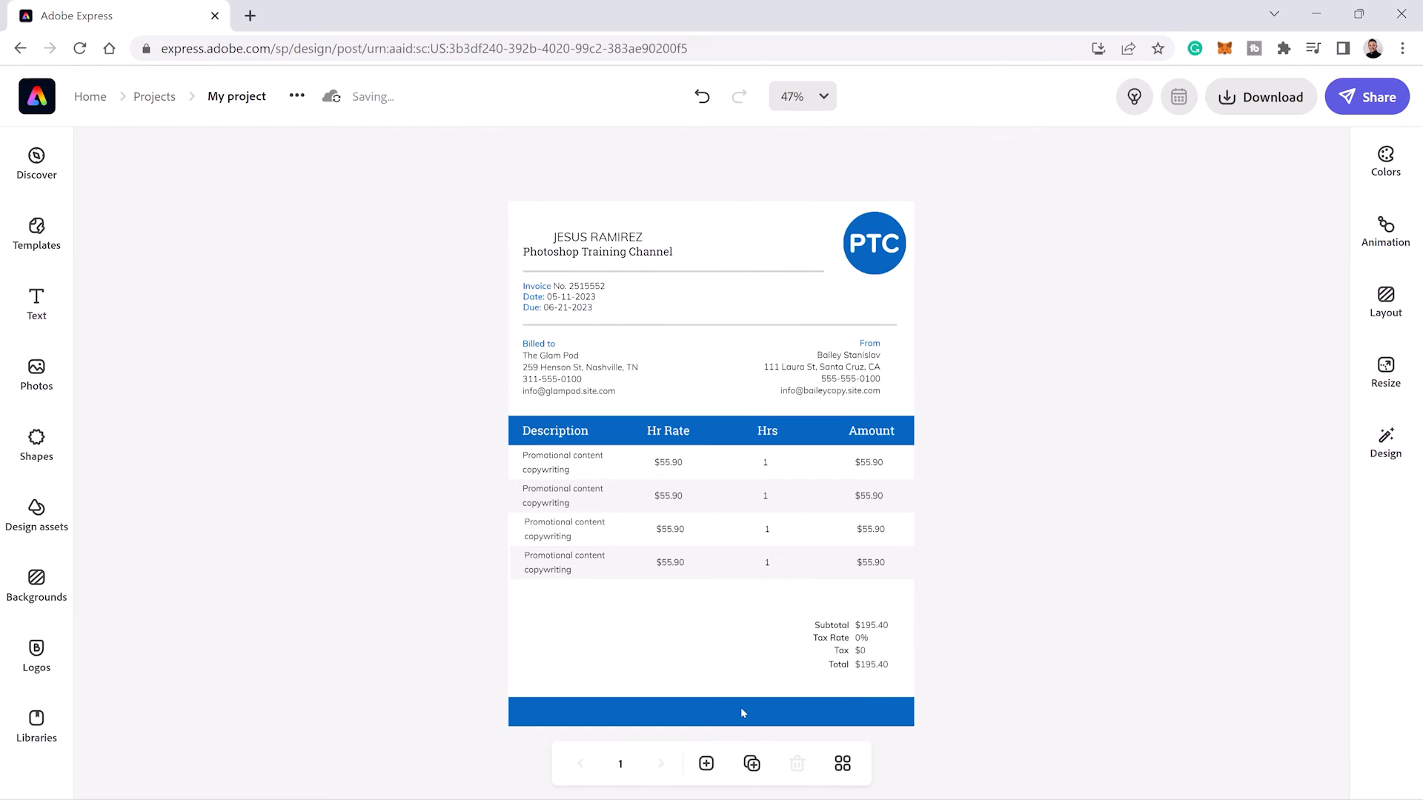
Step: Delete the blue footer bar and place a new basic square in the invoice's lower-left corner
click(771, 618)
key(Delete)
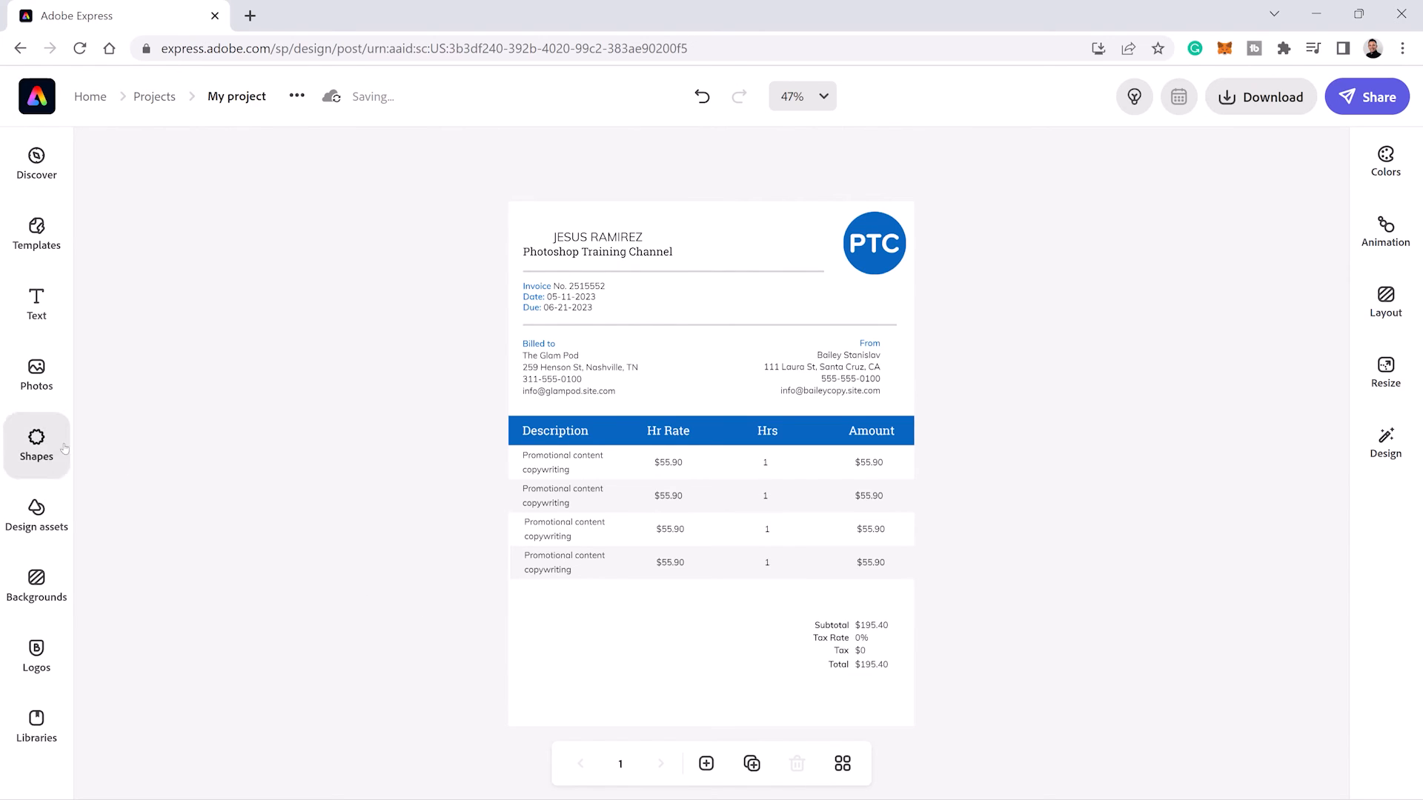
click(36, 443)
click(222, 423)
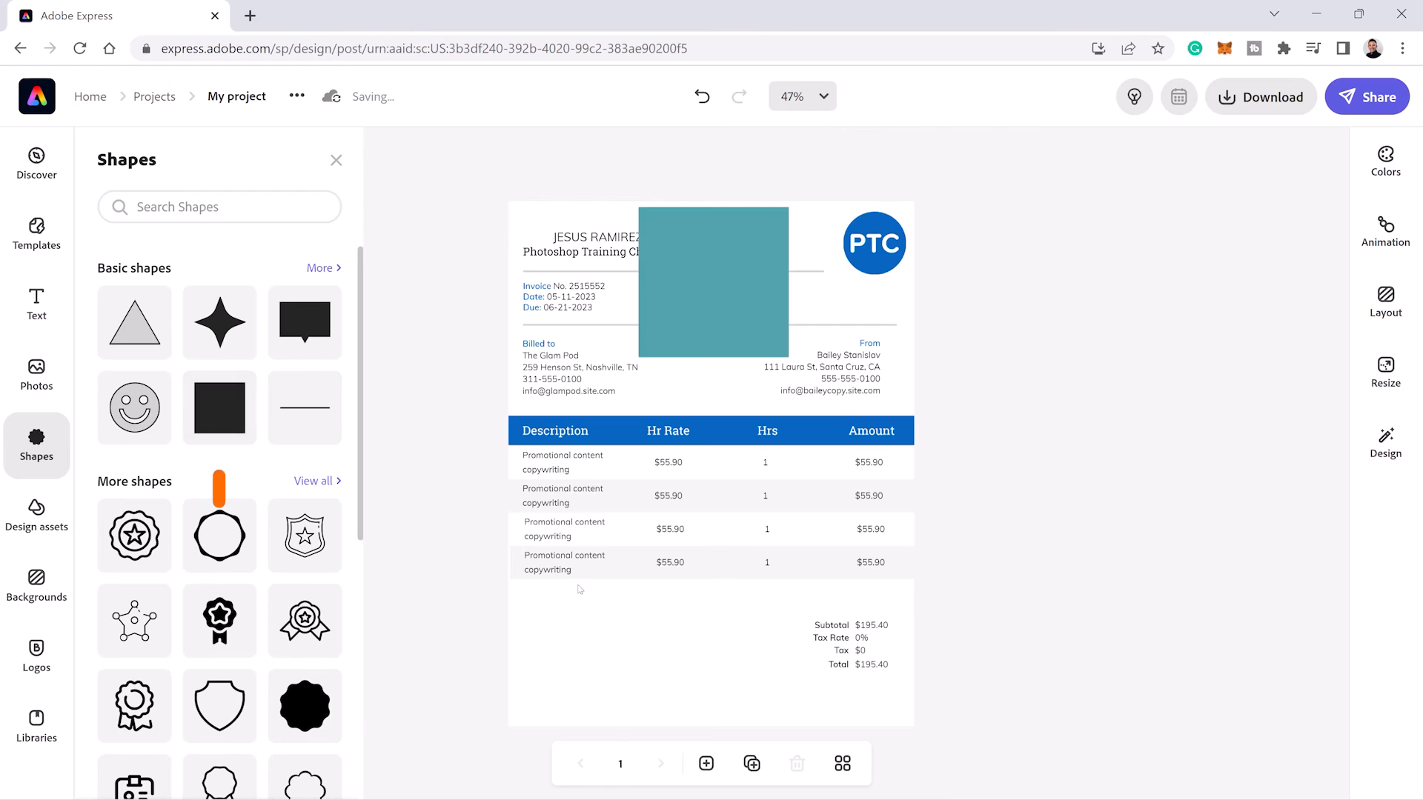
drag(705, 301, 576, 671)
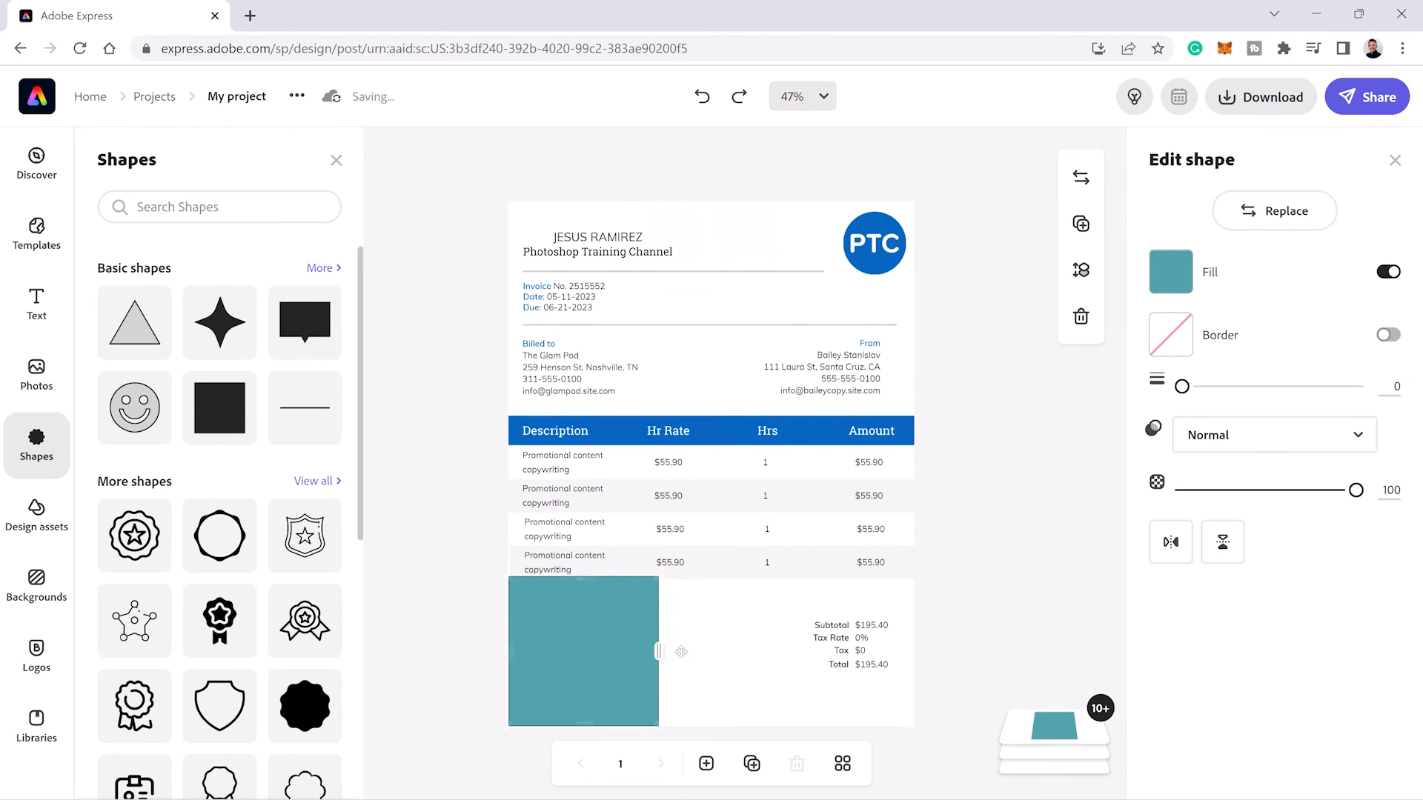
Step: Stretch the new square across the full page width and reduce it to a thin strip along the page's bottom edge
drag(658, 651, 915, 651)
drag(712, 577, 723, 712)
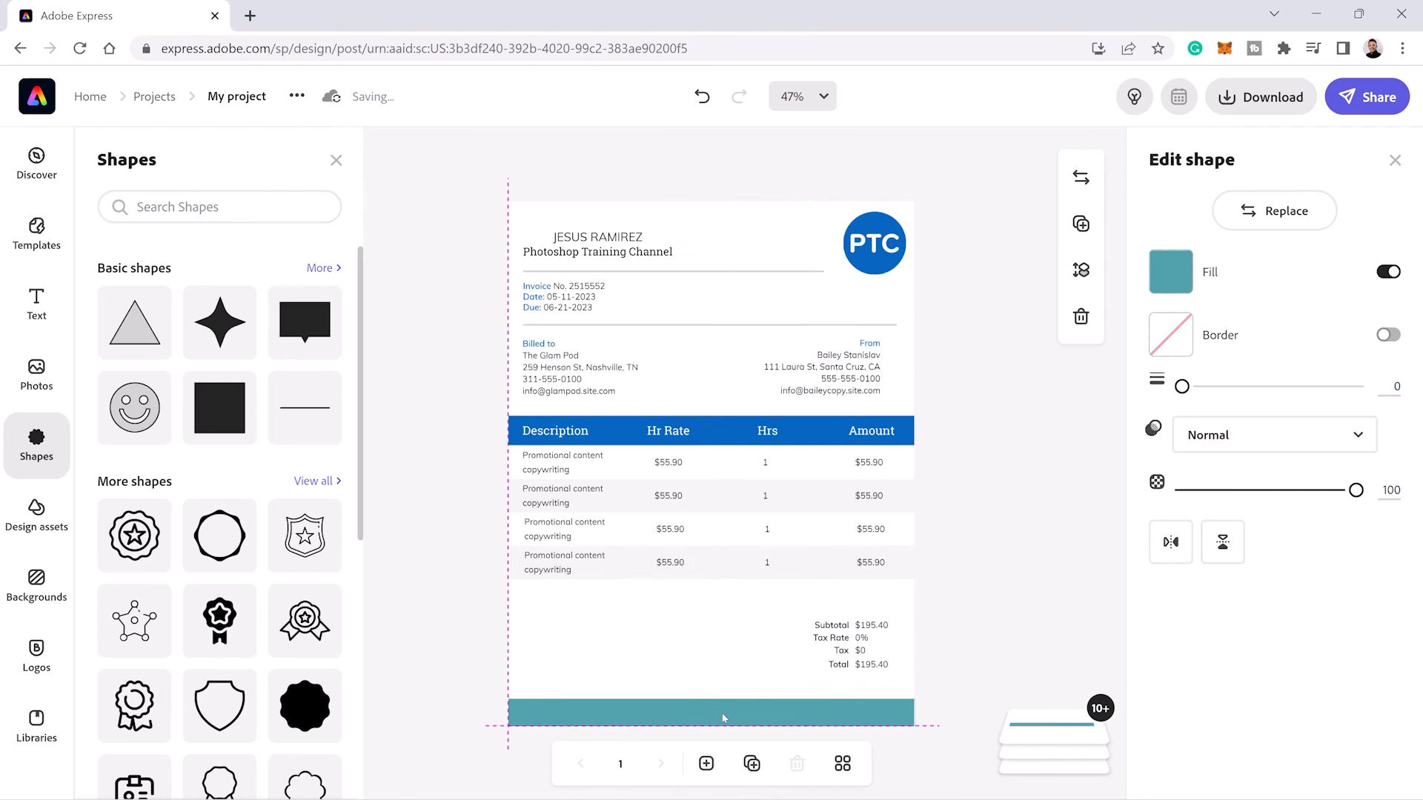
drag(724, 718, 723, 734)
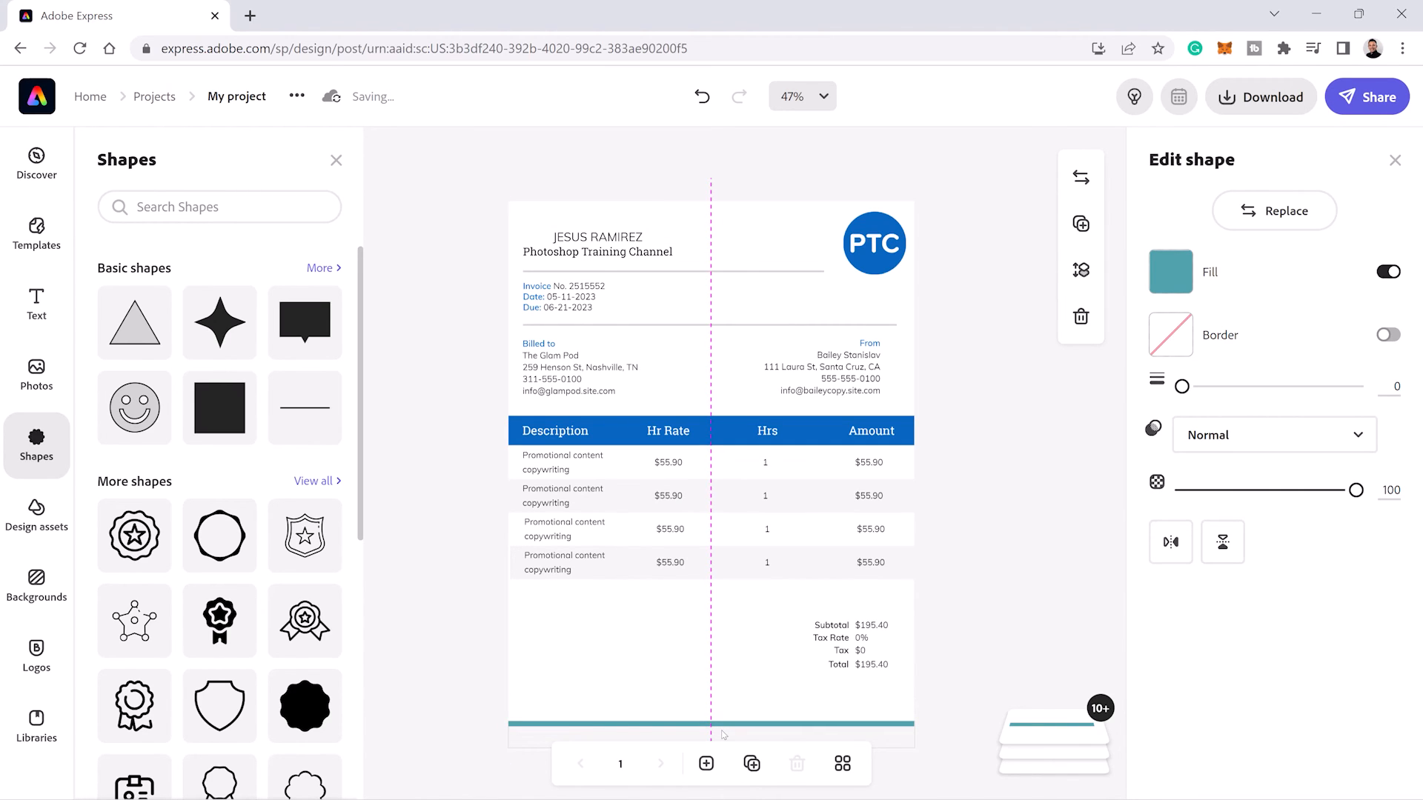
drag(723, 734, 723, 733)
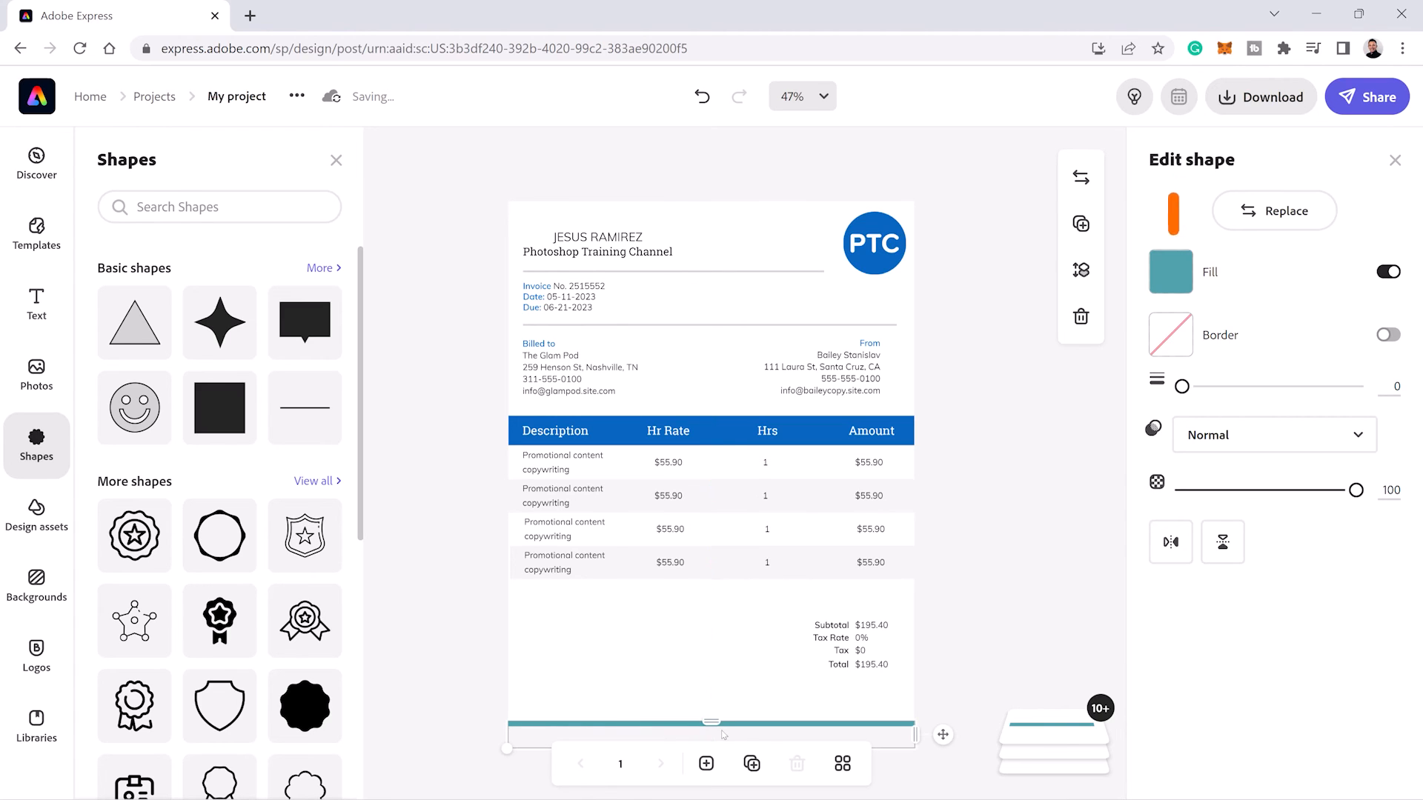
Step: Fill the thin footer strip with the orange PTC brand colour
click(1161, 281)
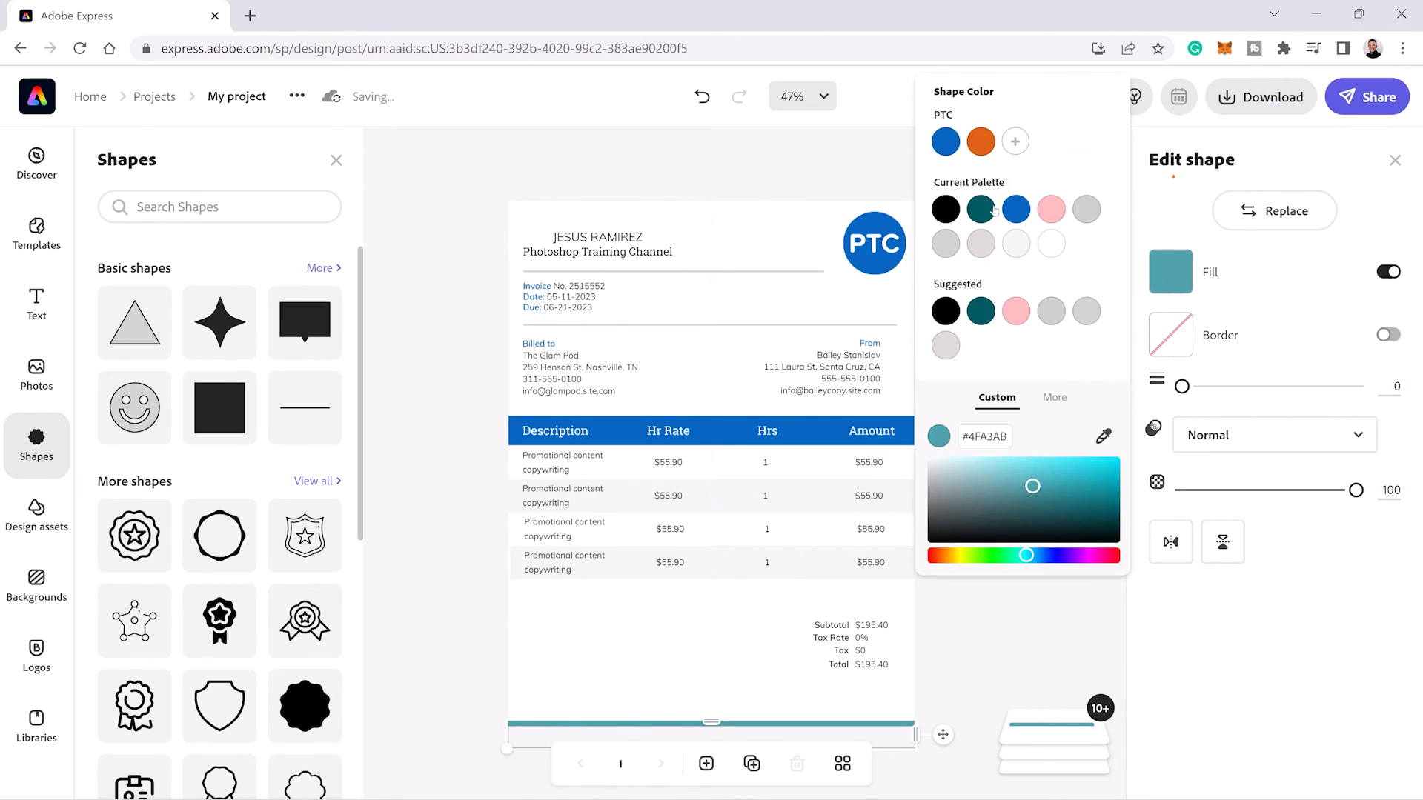
click(981, 143)
click(847, 162)
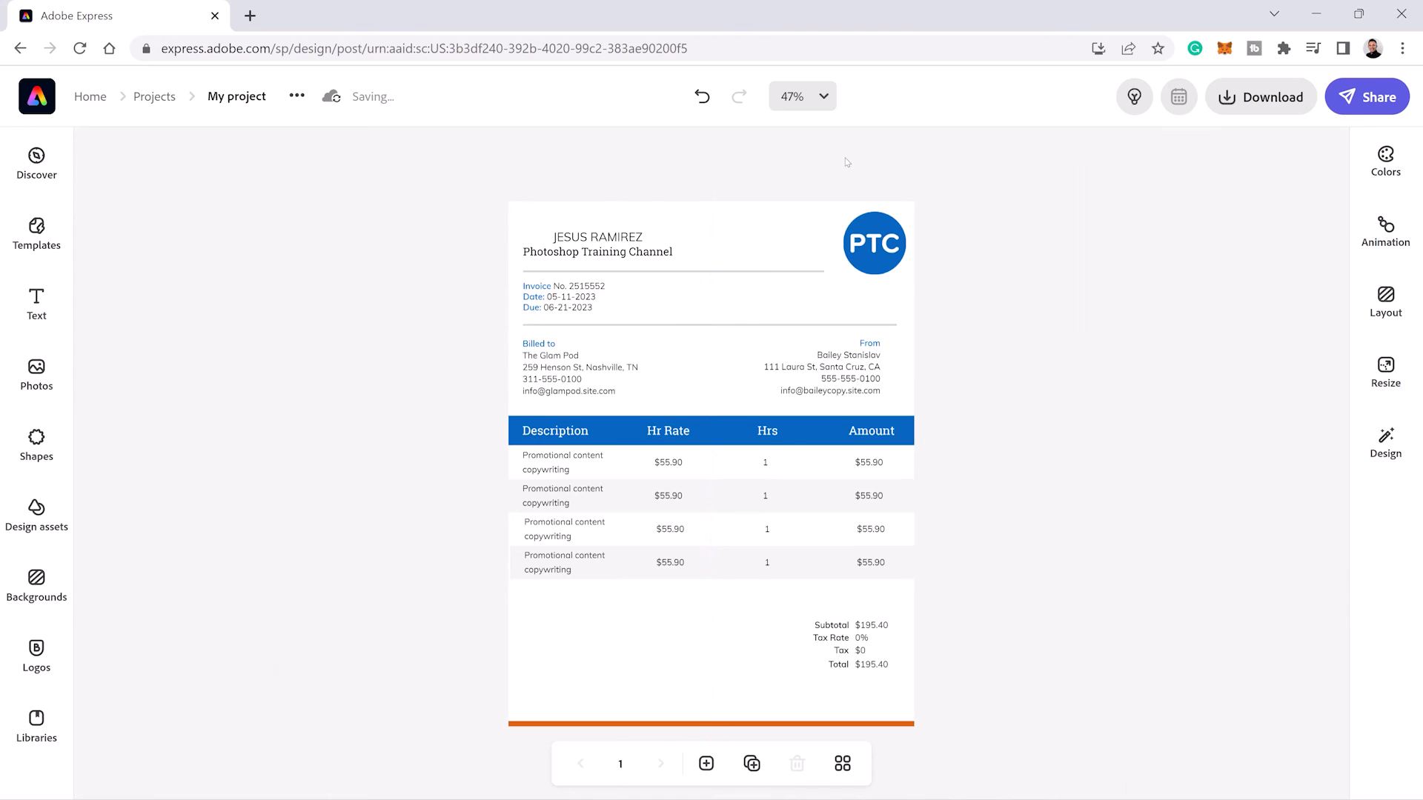
click(43, 307)
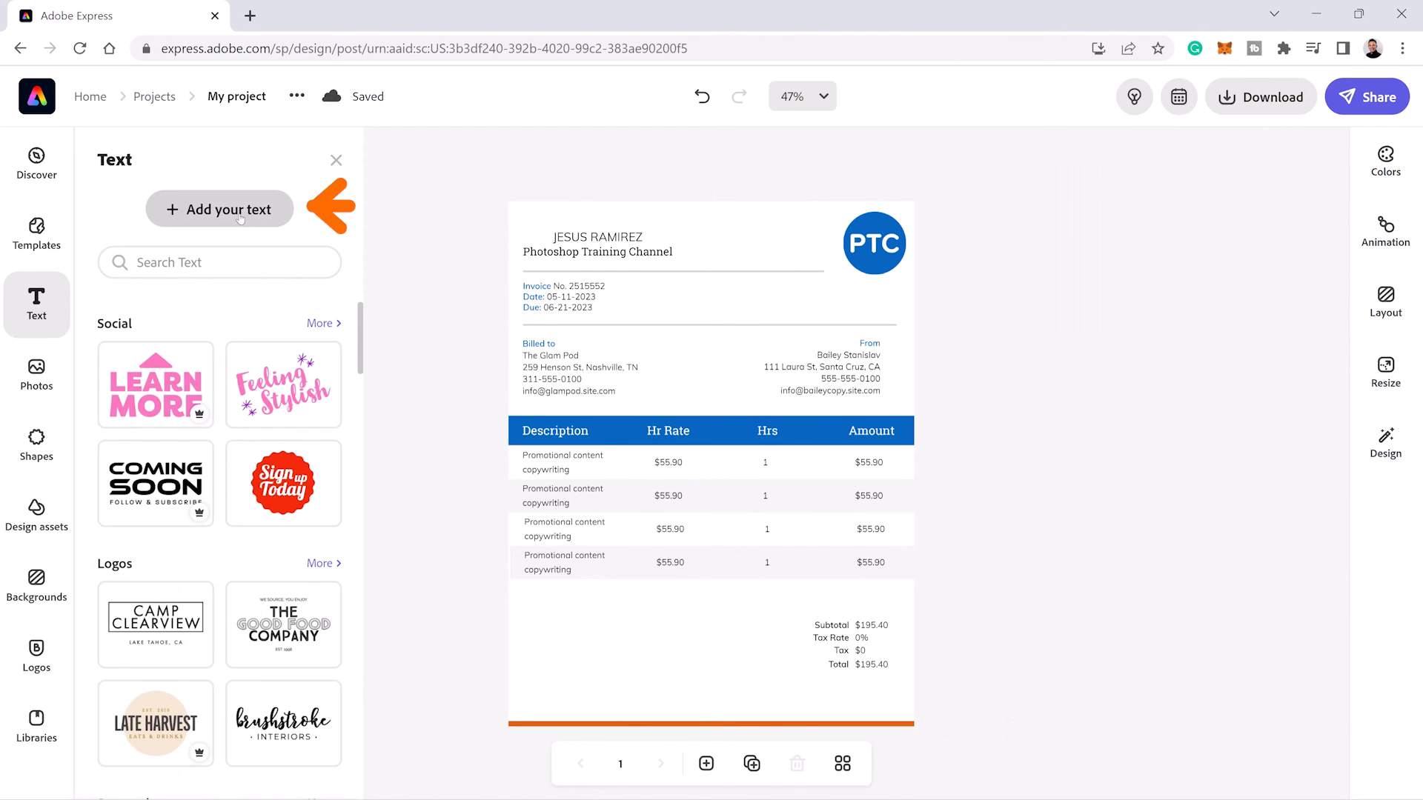
click(239, 212)
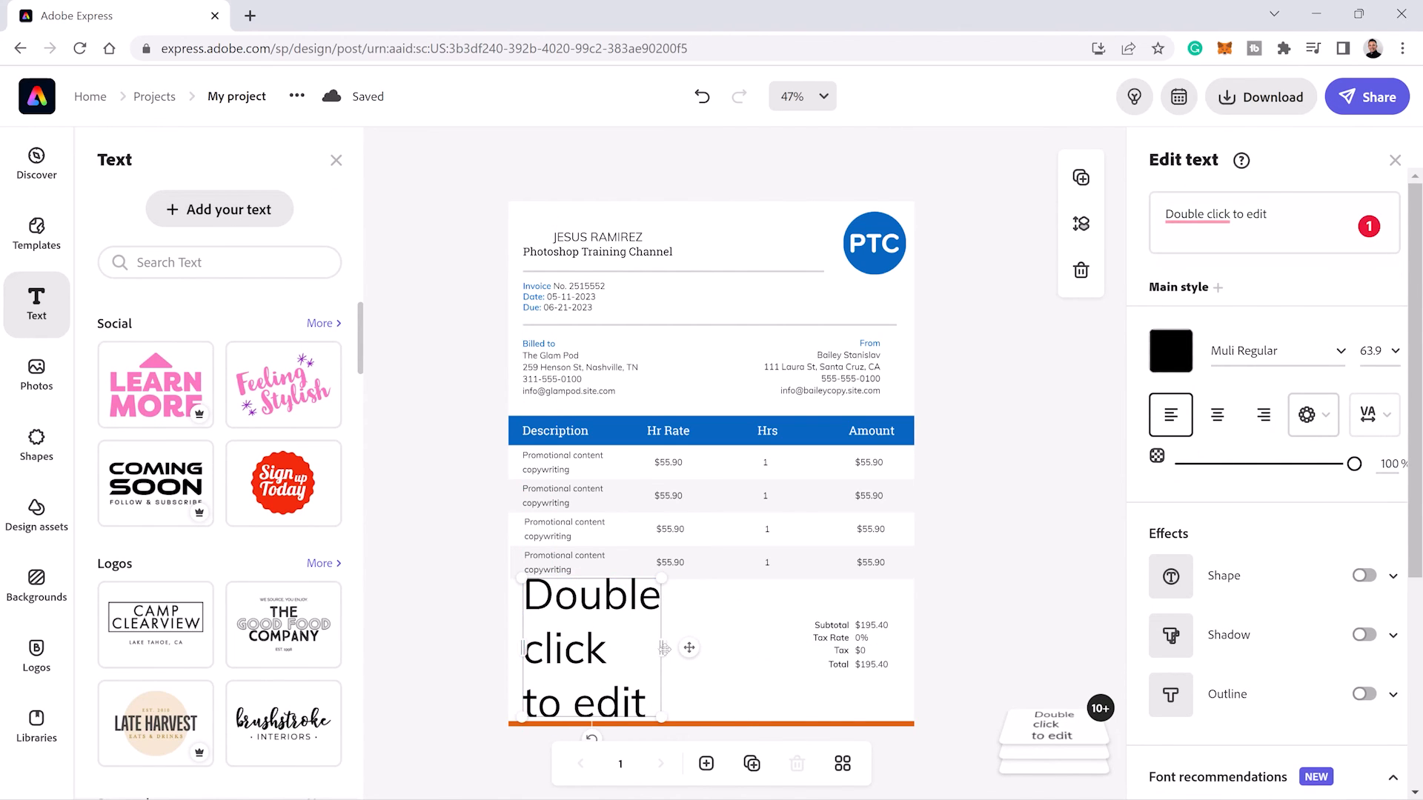
scroll(1364, 254, down, 4)
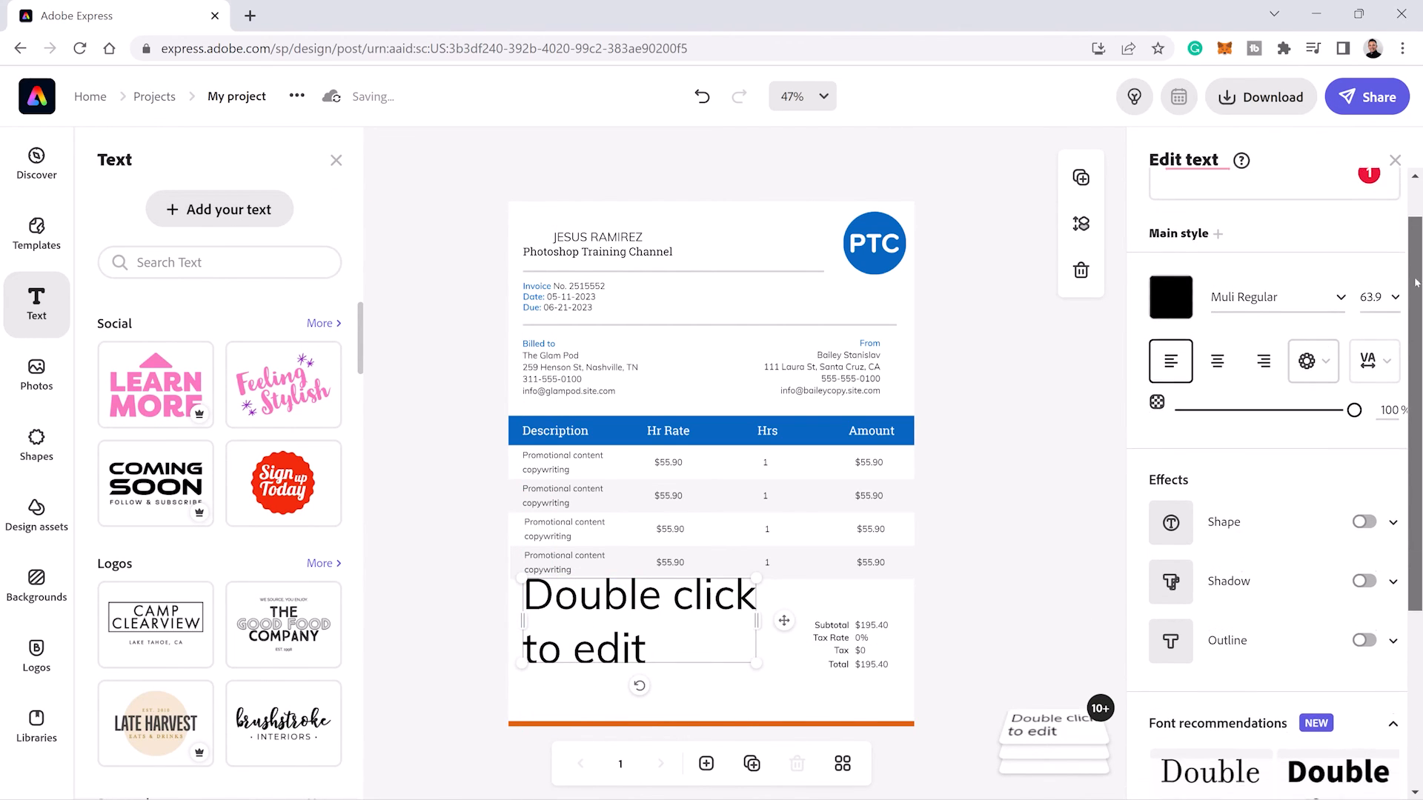
drag(1419, 503, 1419, 509)
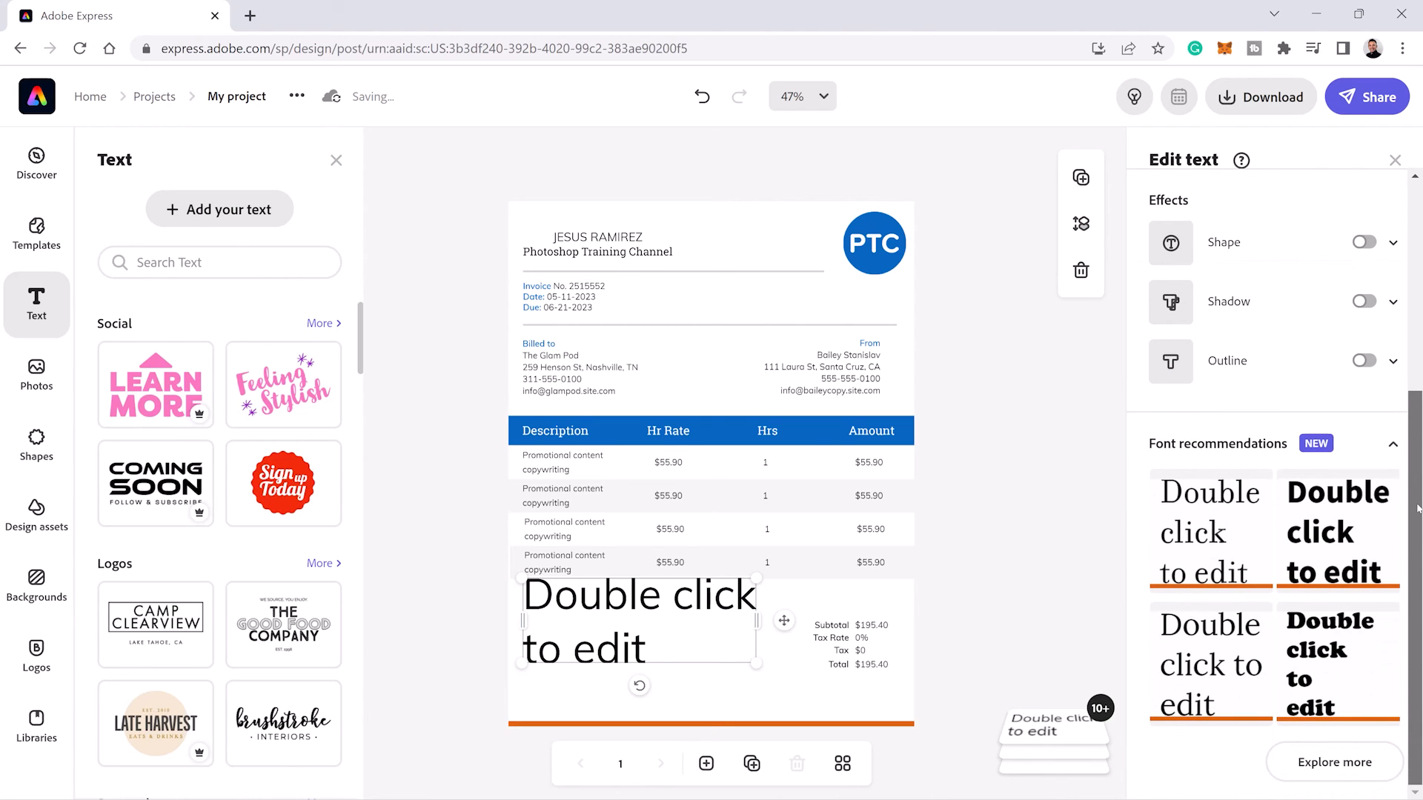
key(Delete)
Step: Search the text designs for "thank you" and add the script-style "Thank you!" design to the invoice
scroll(360, 457, down, 15)
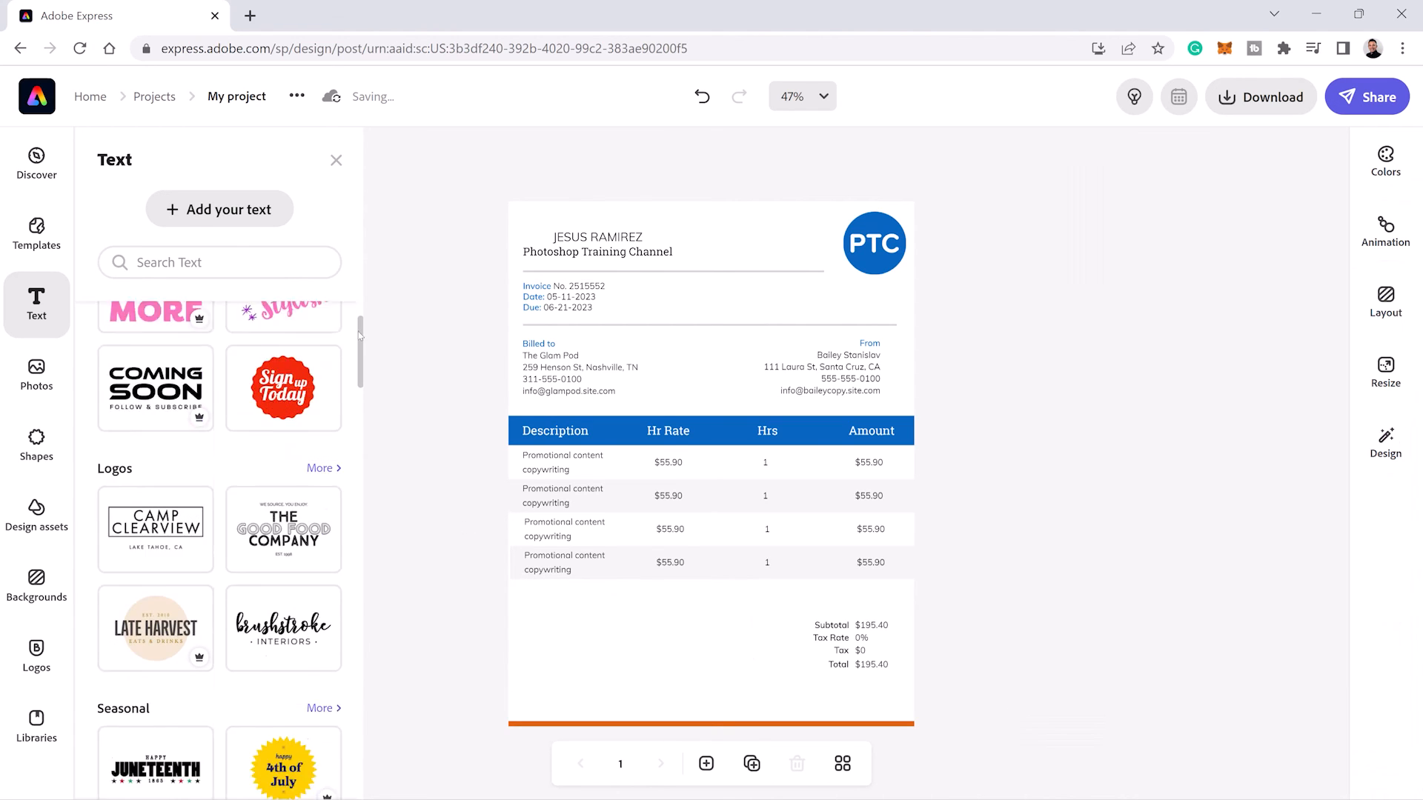
scroll(359, 457, down, 4)
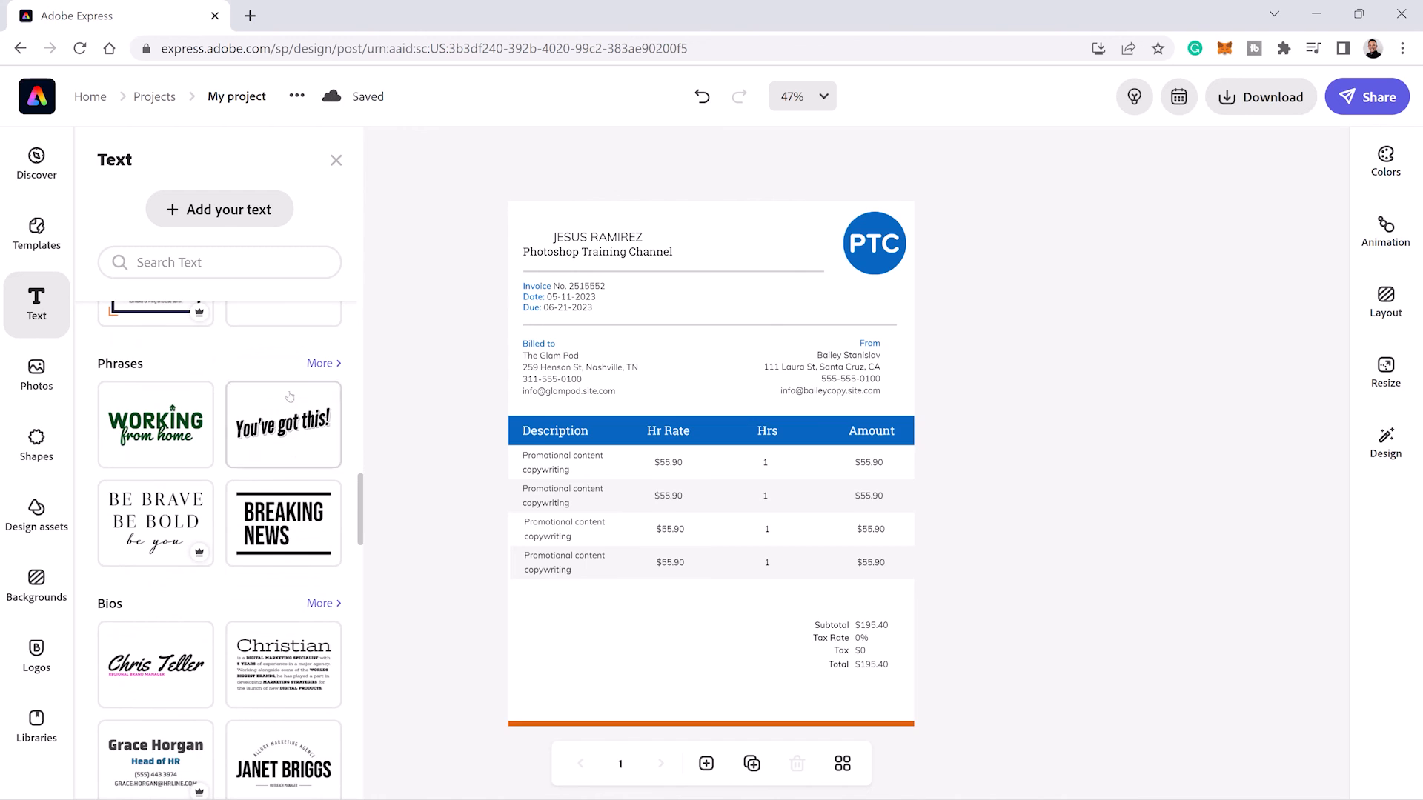
click(222, 263)
text(thank you)
key(Return)
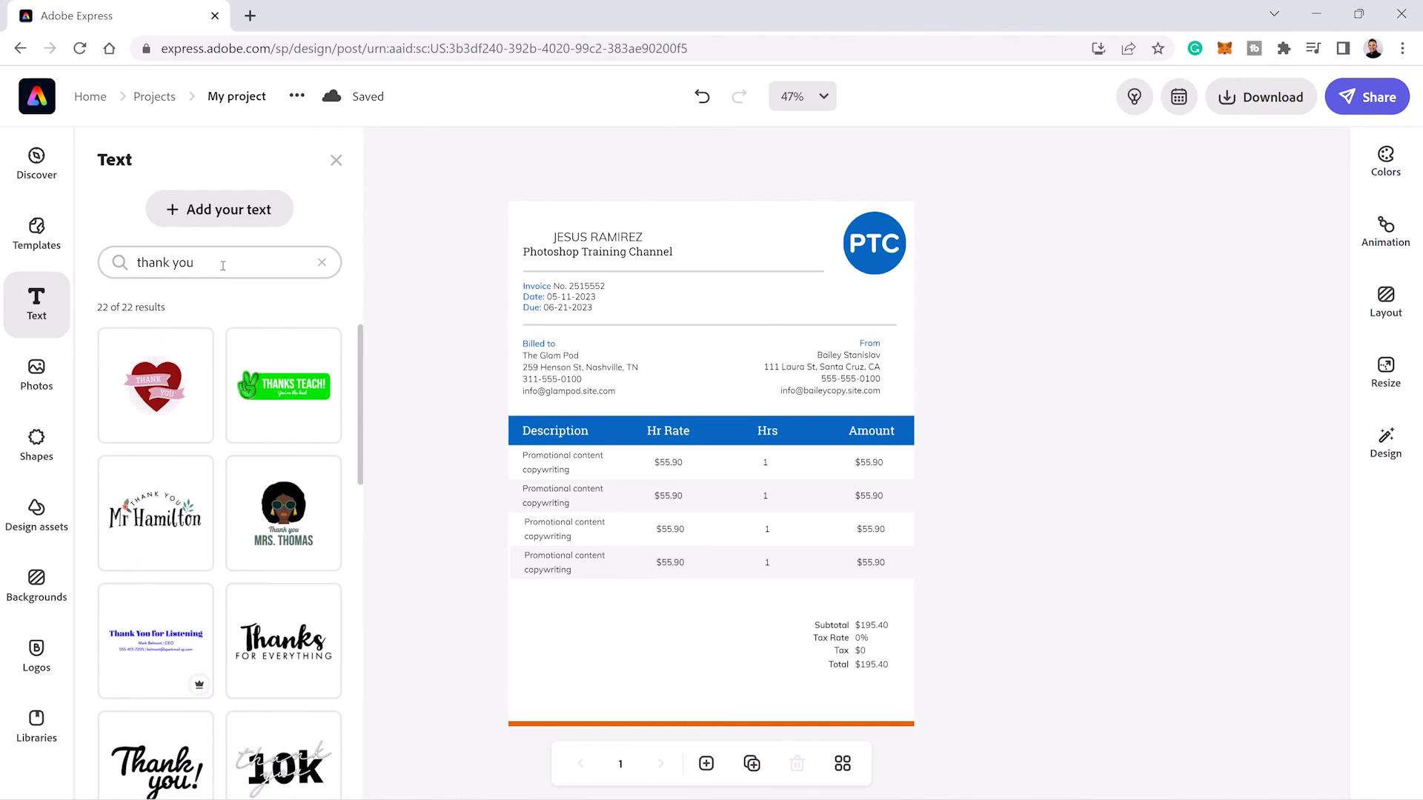
scroll(199, 613, down, 3)
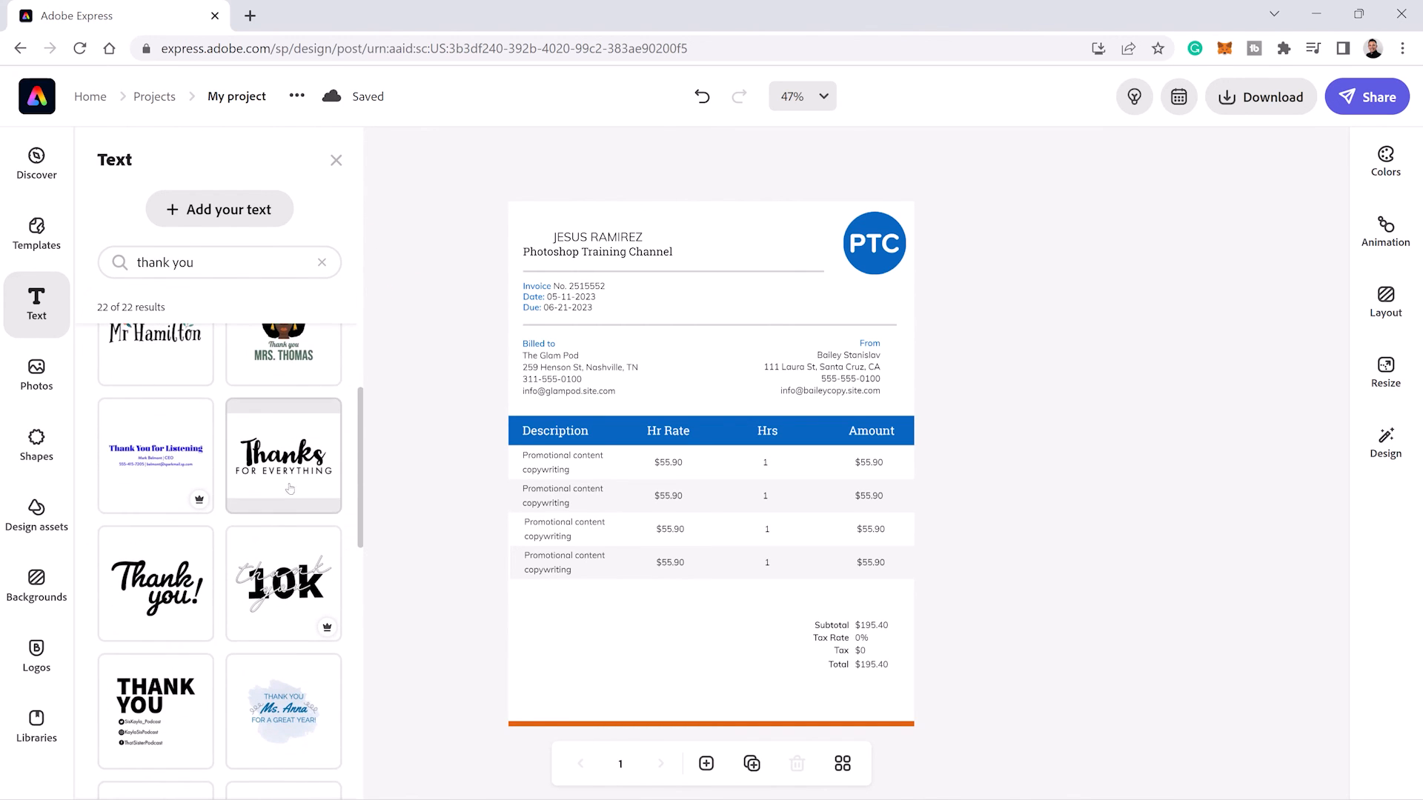
click(166, 604)
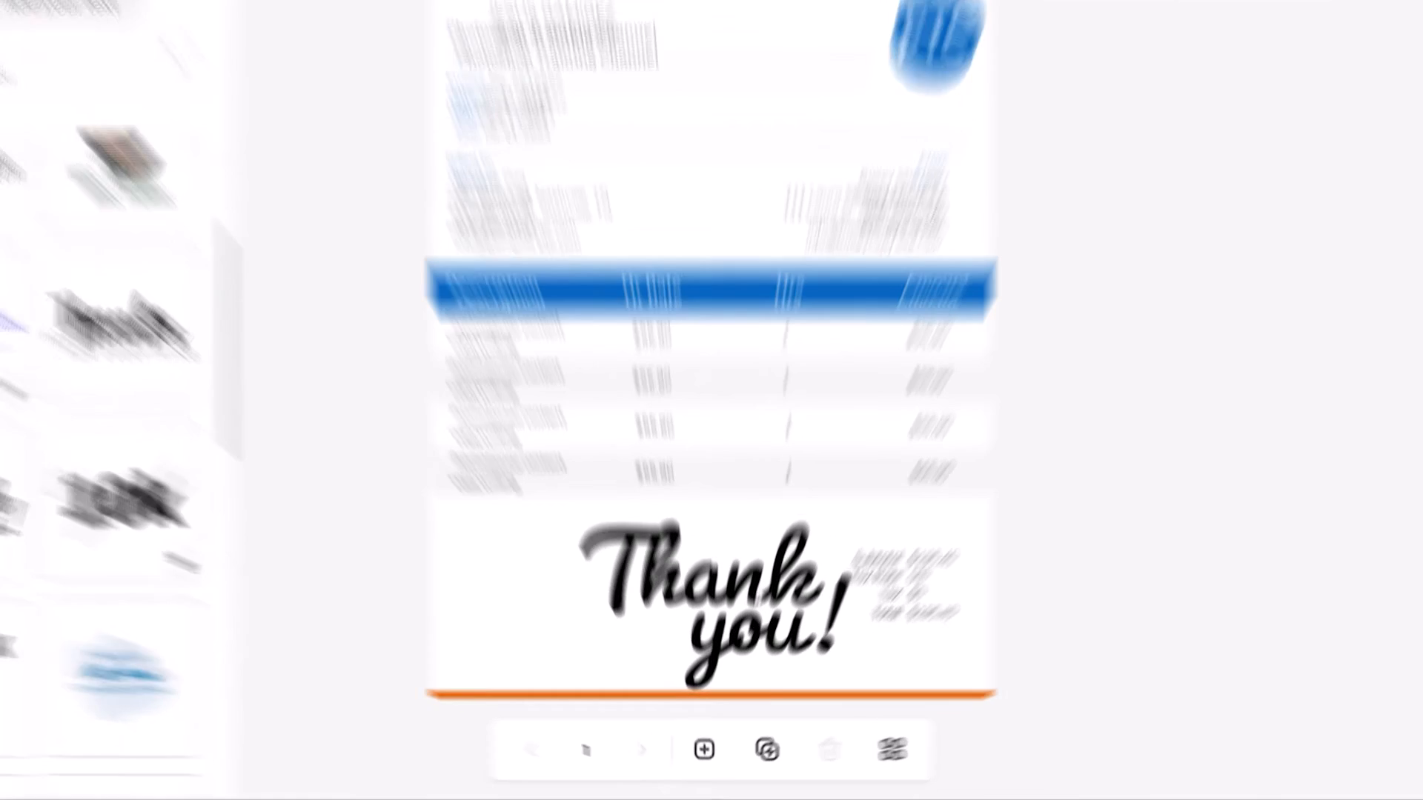
Step: Shrink the "Thank you!" design, place it in the blank area beside the totals, and select its individual words for editing
drag(758, 604, 642, 513)
drag(772, 346, 585, 486)
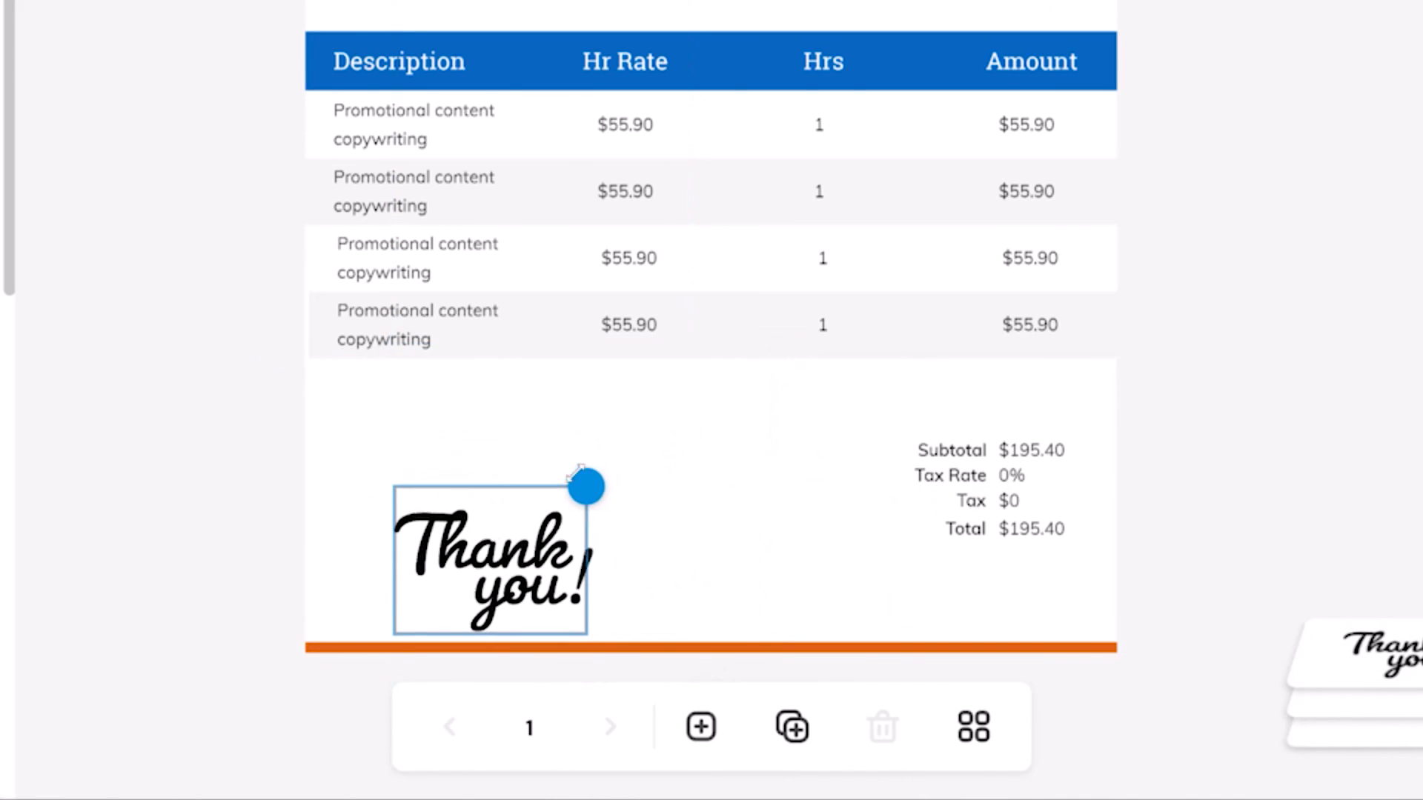
drag(516, 588, 564, 518)
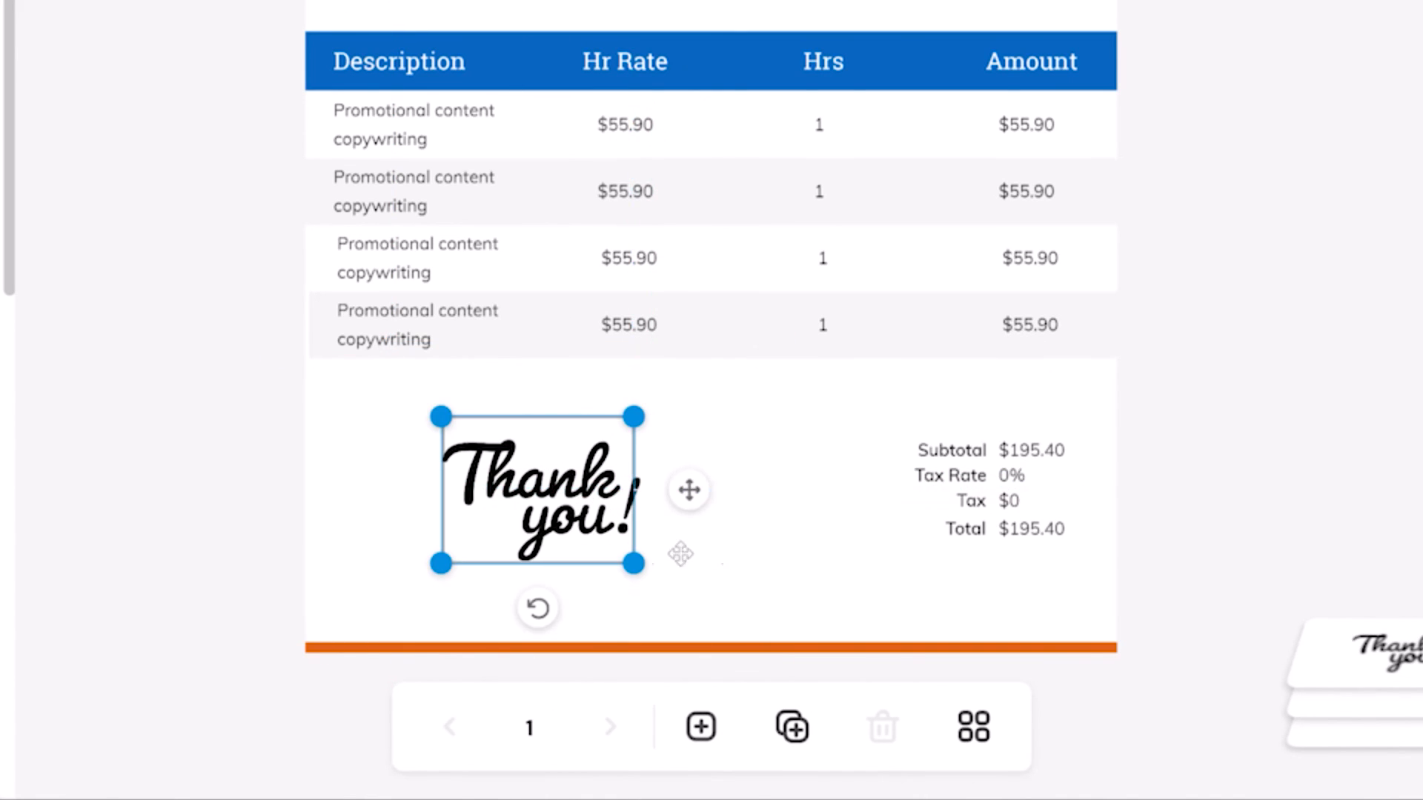
double_click(570, 491)
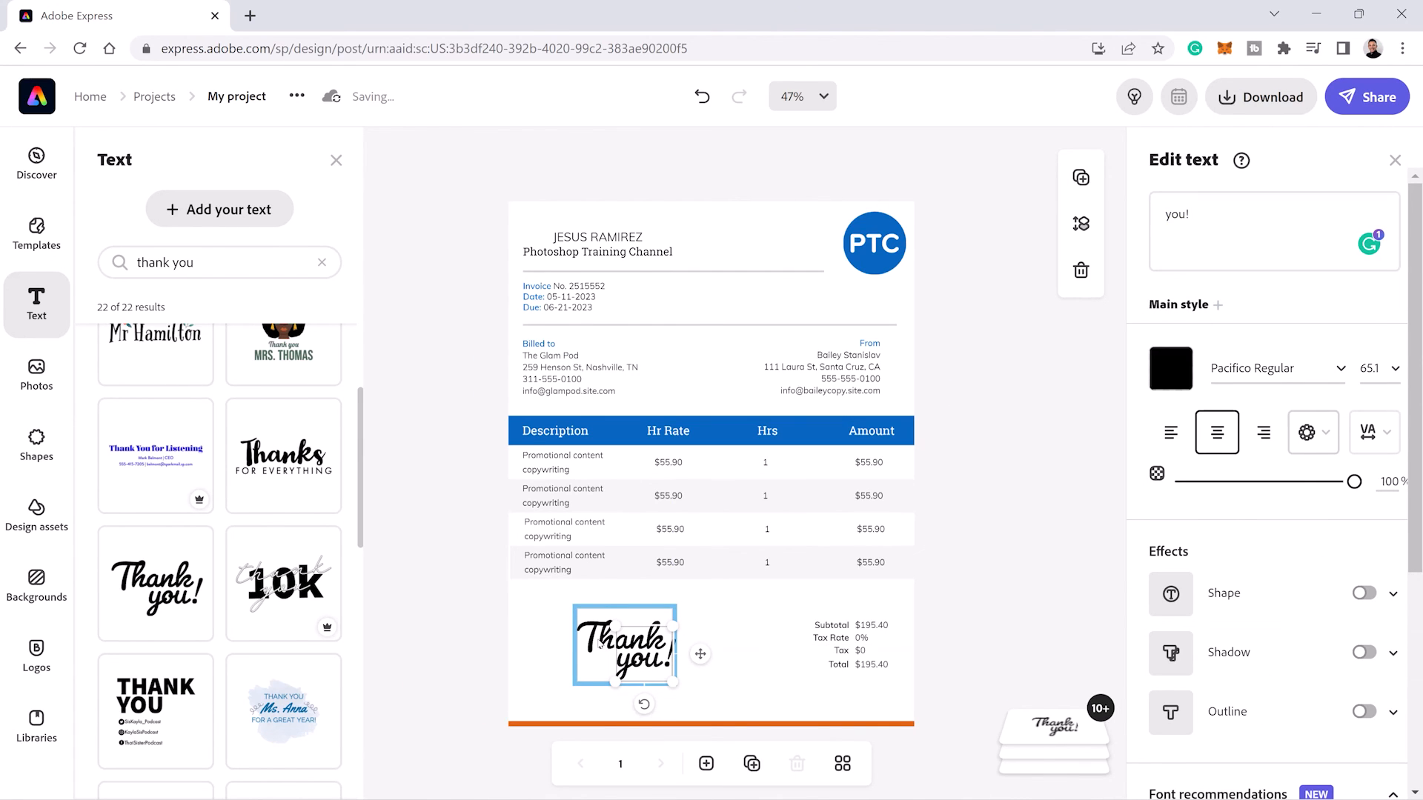
click(601, 642)
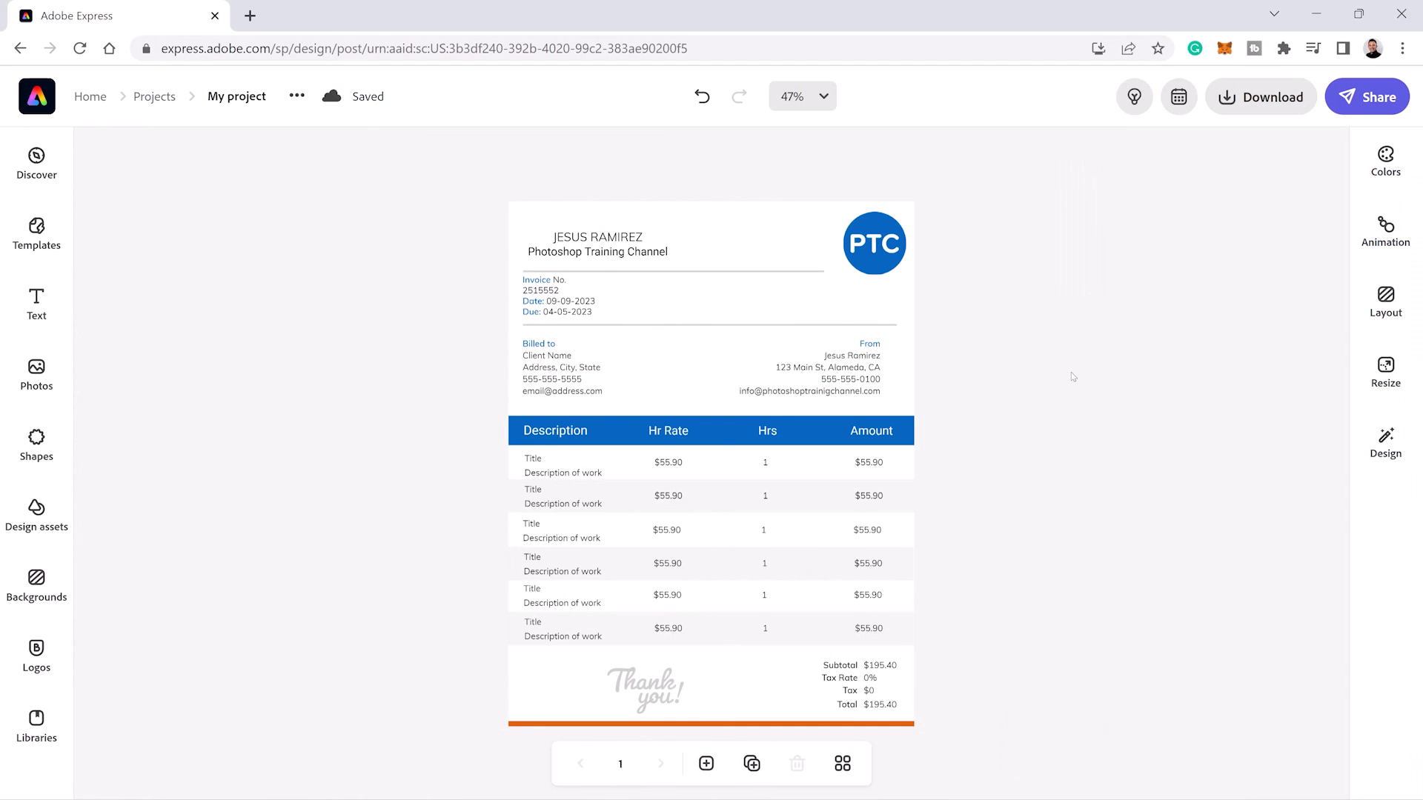
Step: Choose PDF as the invoice's download file type and dismiss the download options without starting the download
click(1260, 97)
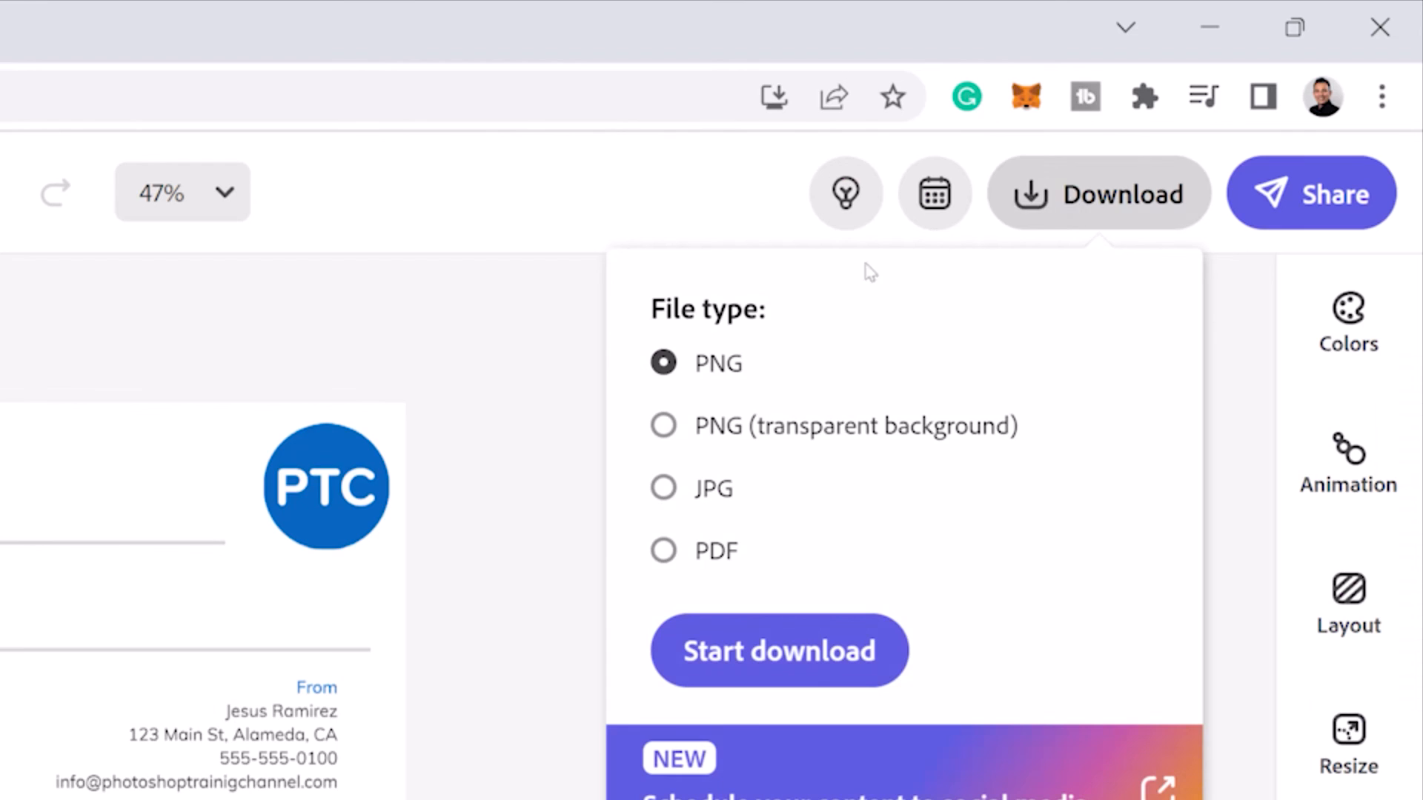
click(665, 555)
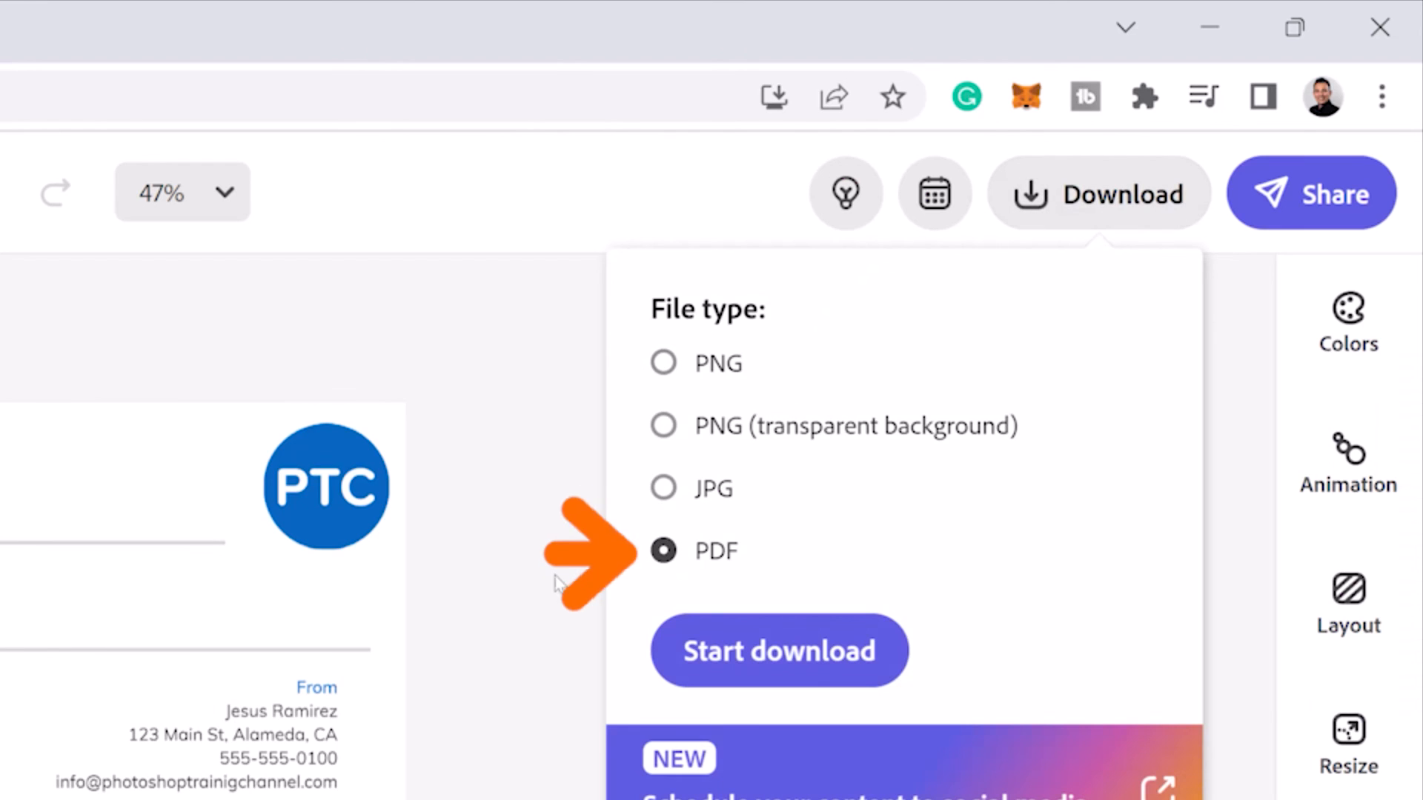
click(559, 586)
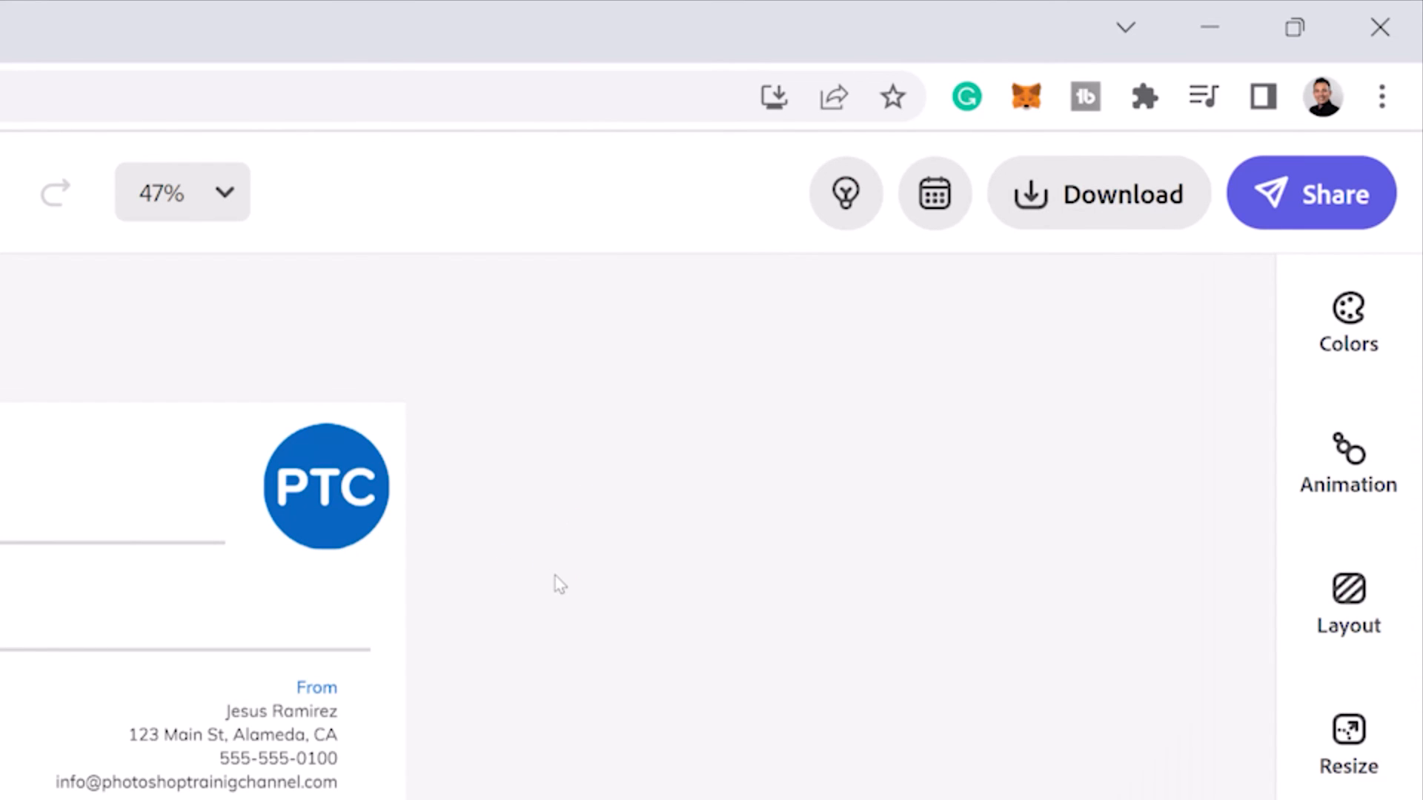
Step: Start making a reusable library template from the finished invoice
click(1290, 223)
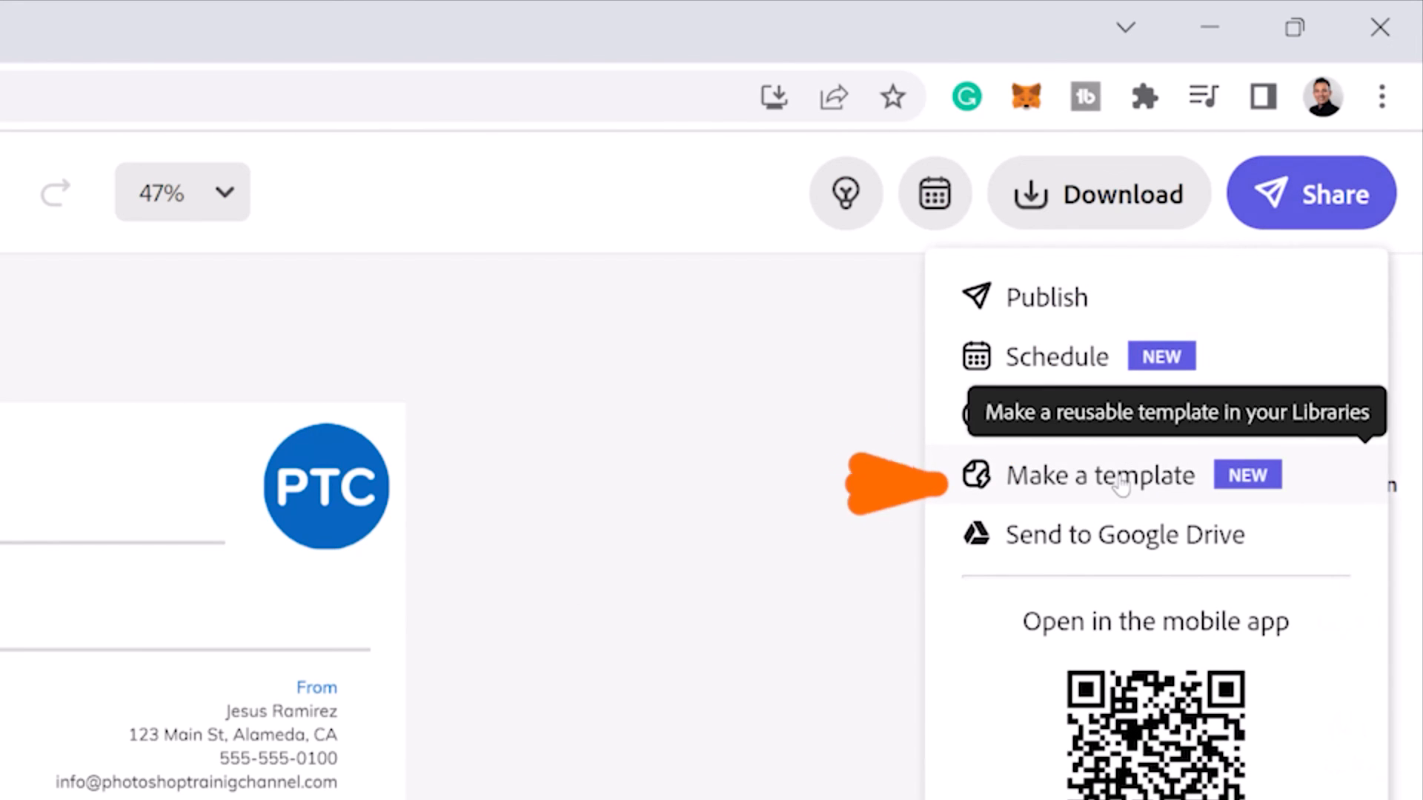
click(1121, 482)
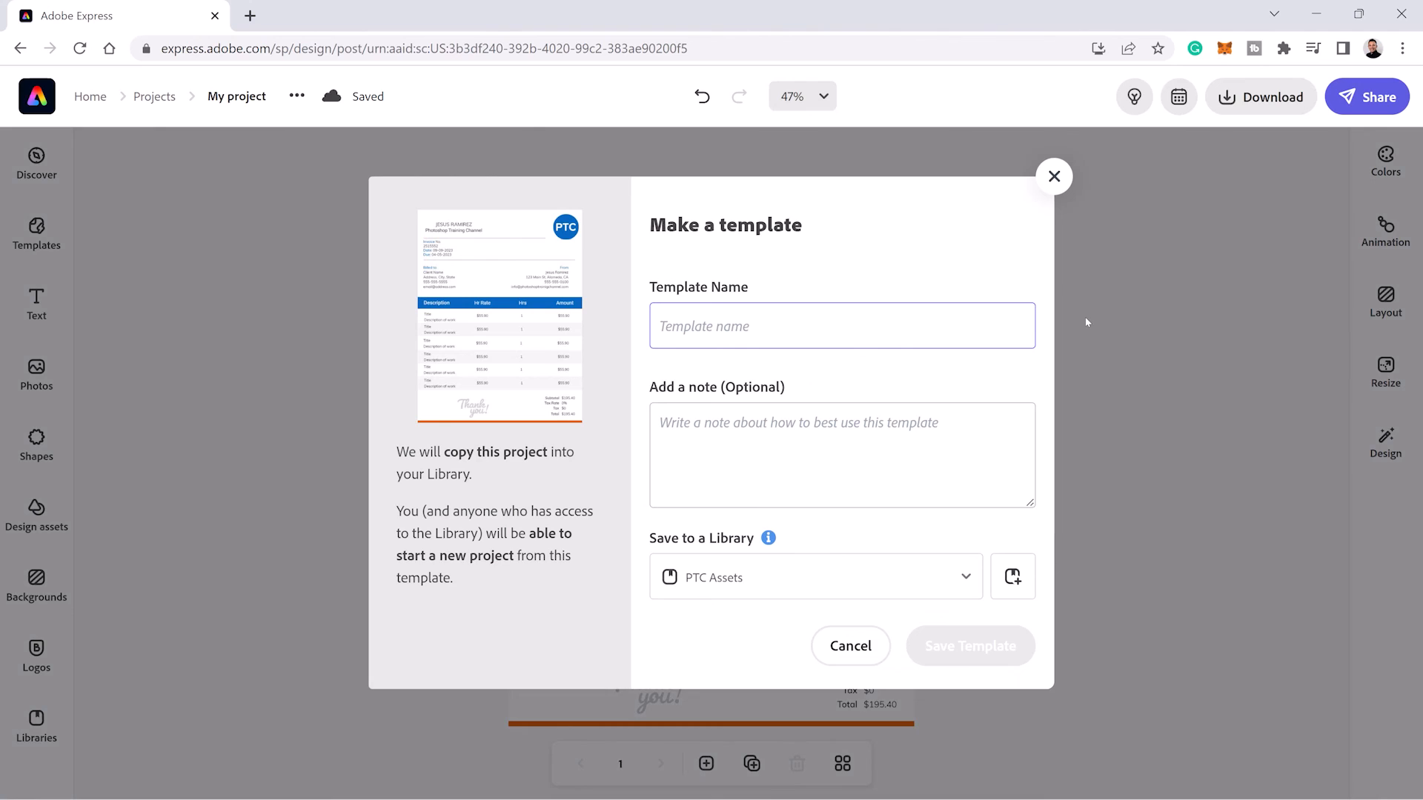